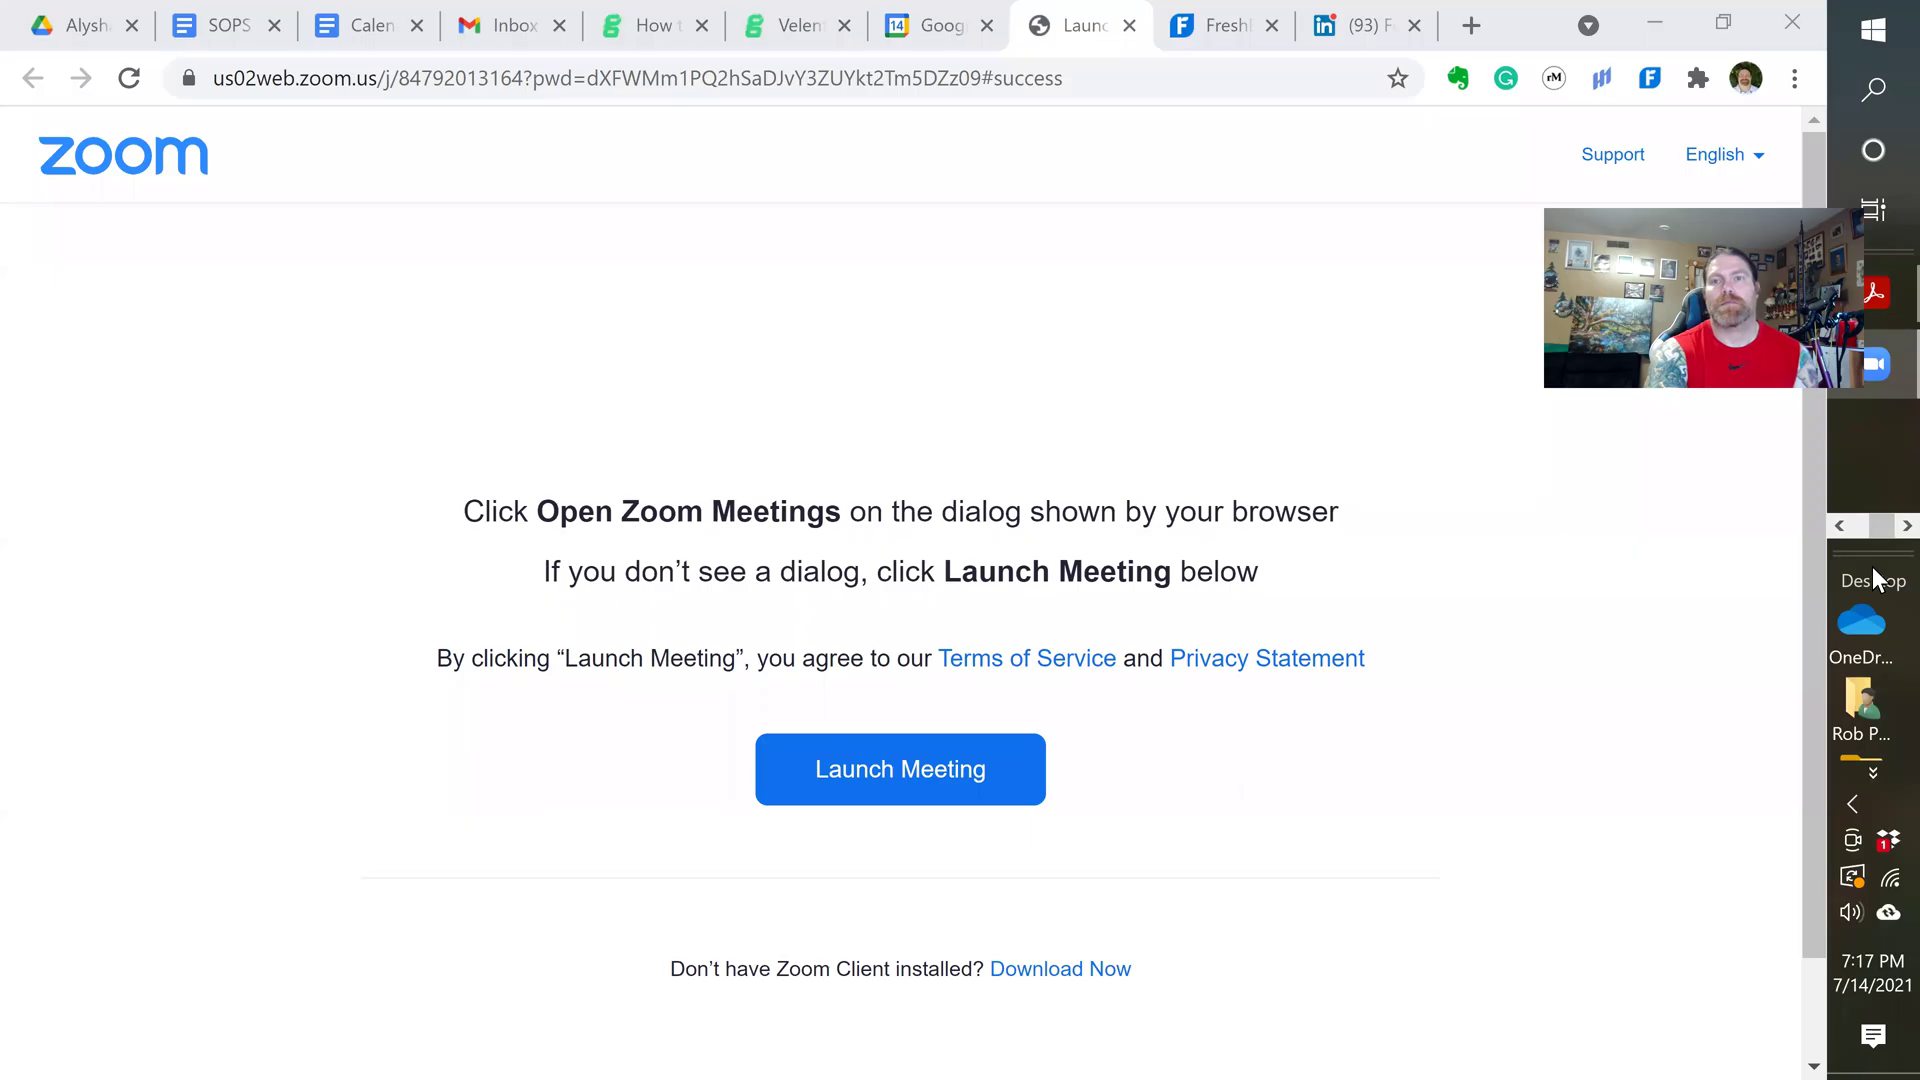
Step: Bring the GHTF 'Quality Management Systems - Process Validation Guidance' document to the front from the Word taskbar previews
{"action": "left_click", "coordinate": [1842, 525]}
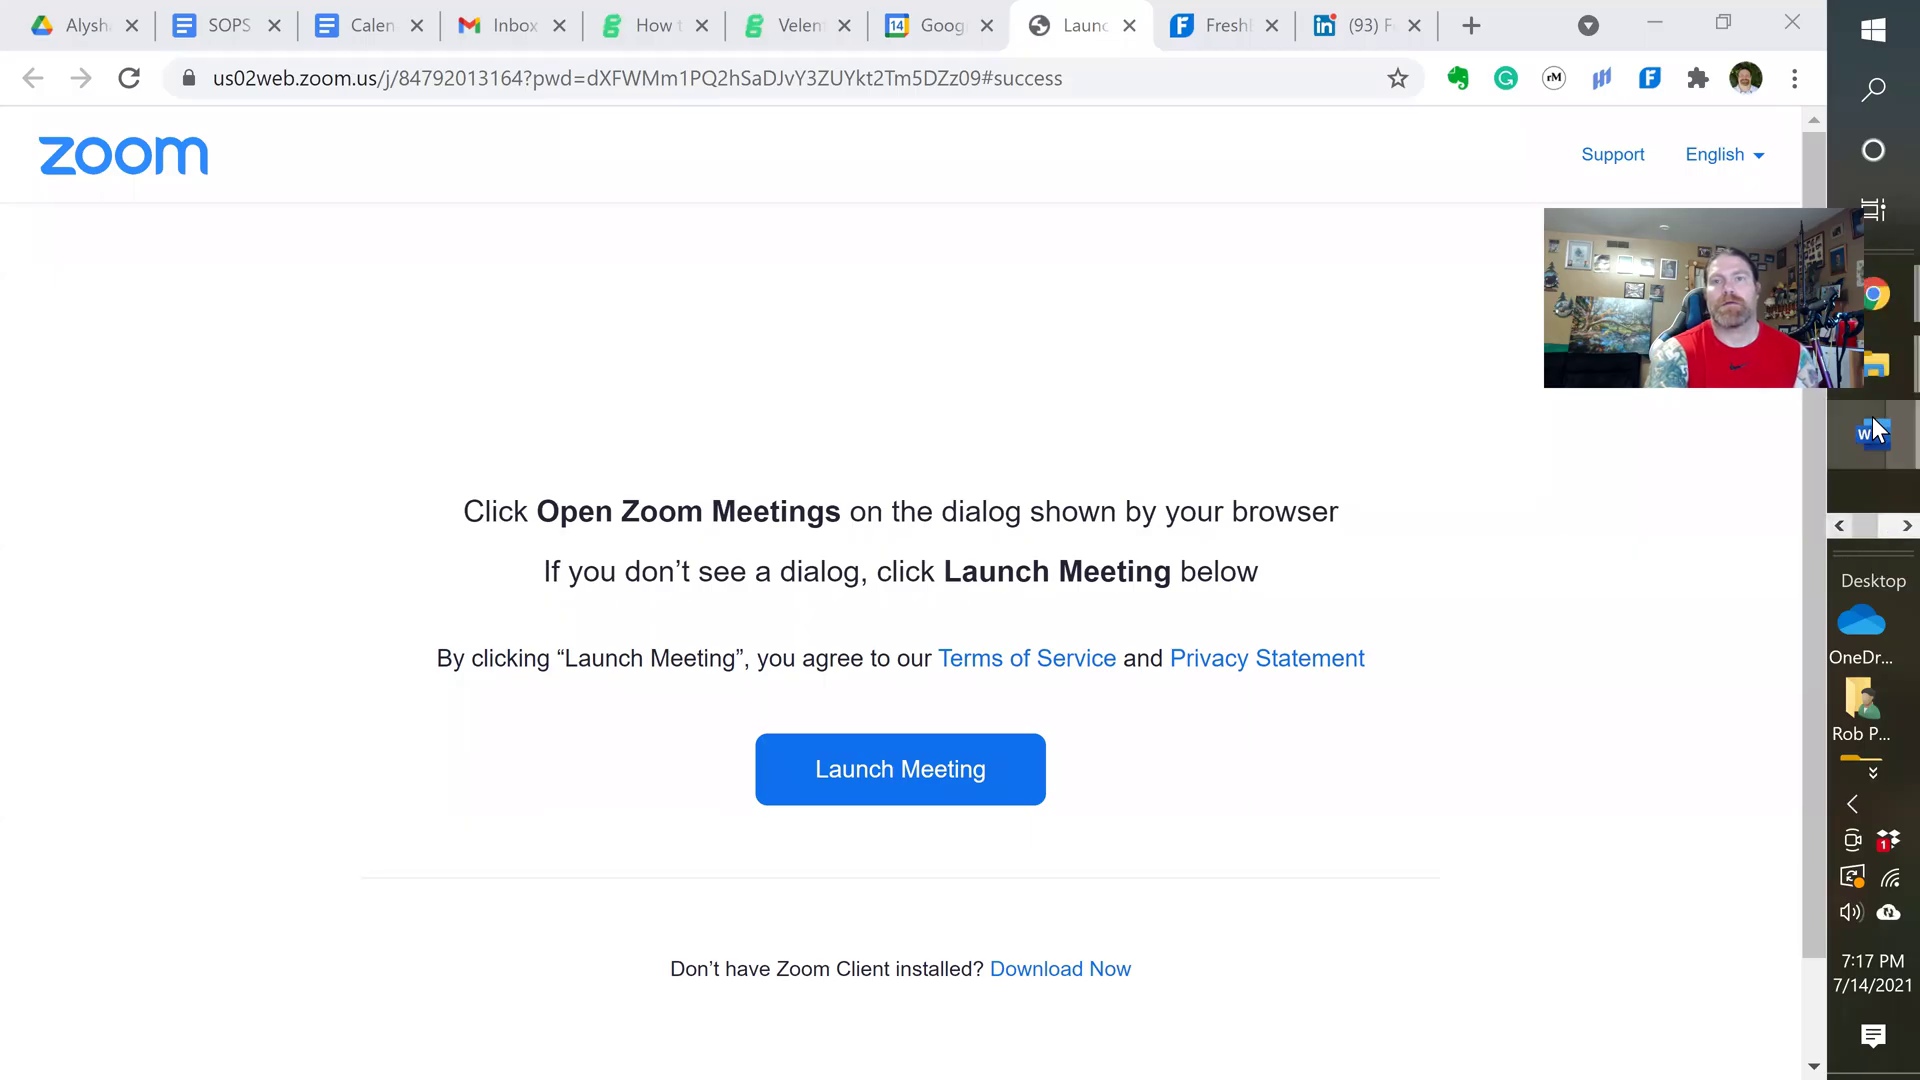
{"action": "mouse_move", "coordinate": [1869, 435]}
{"action": "left_click", "coordinate": [1618, 555]}
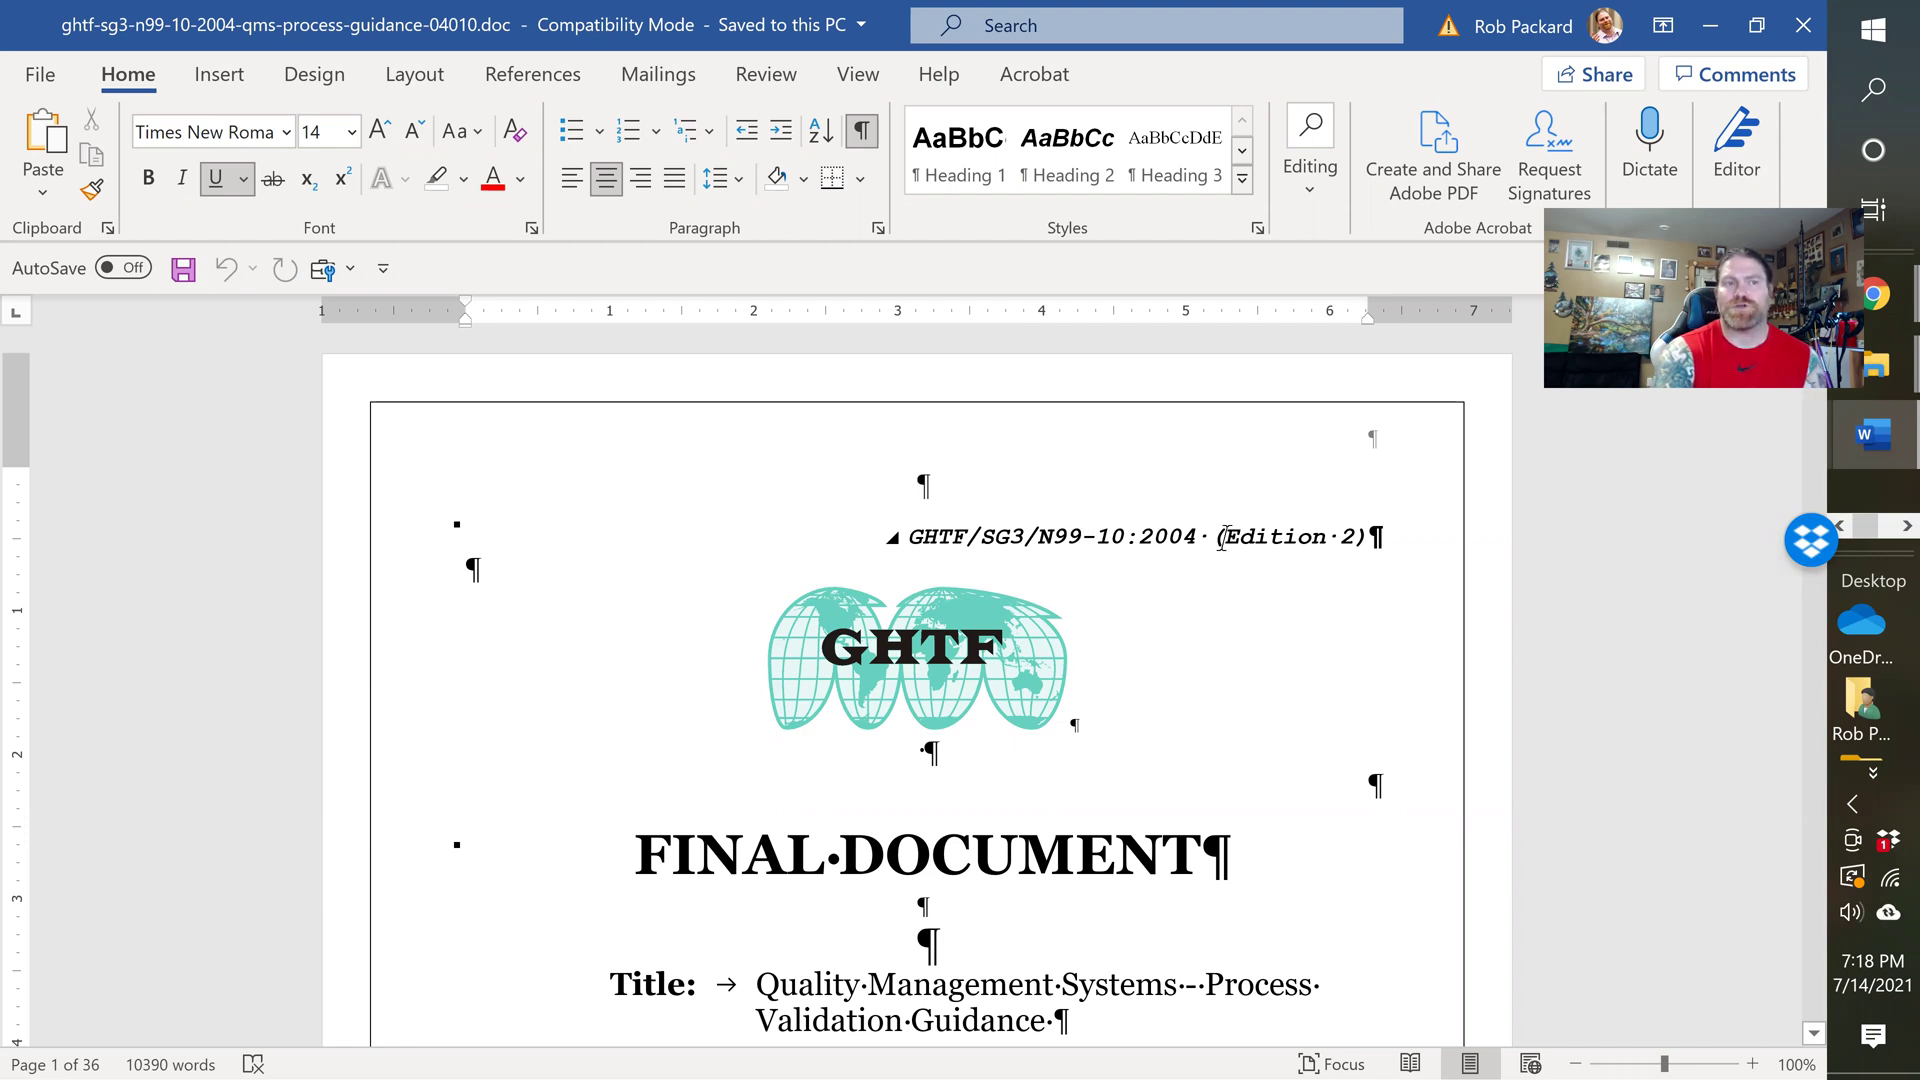
Step: Scroll past the cover details and the contents list of sections 1–8 and Annexes A–B to page 3
{"action": "scroll", "coordinate": [1268, 570], "scroll_direction": "down", "scroll_amount": 7}
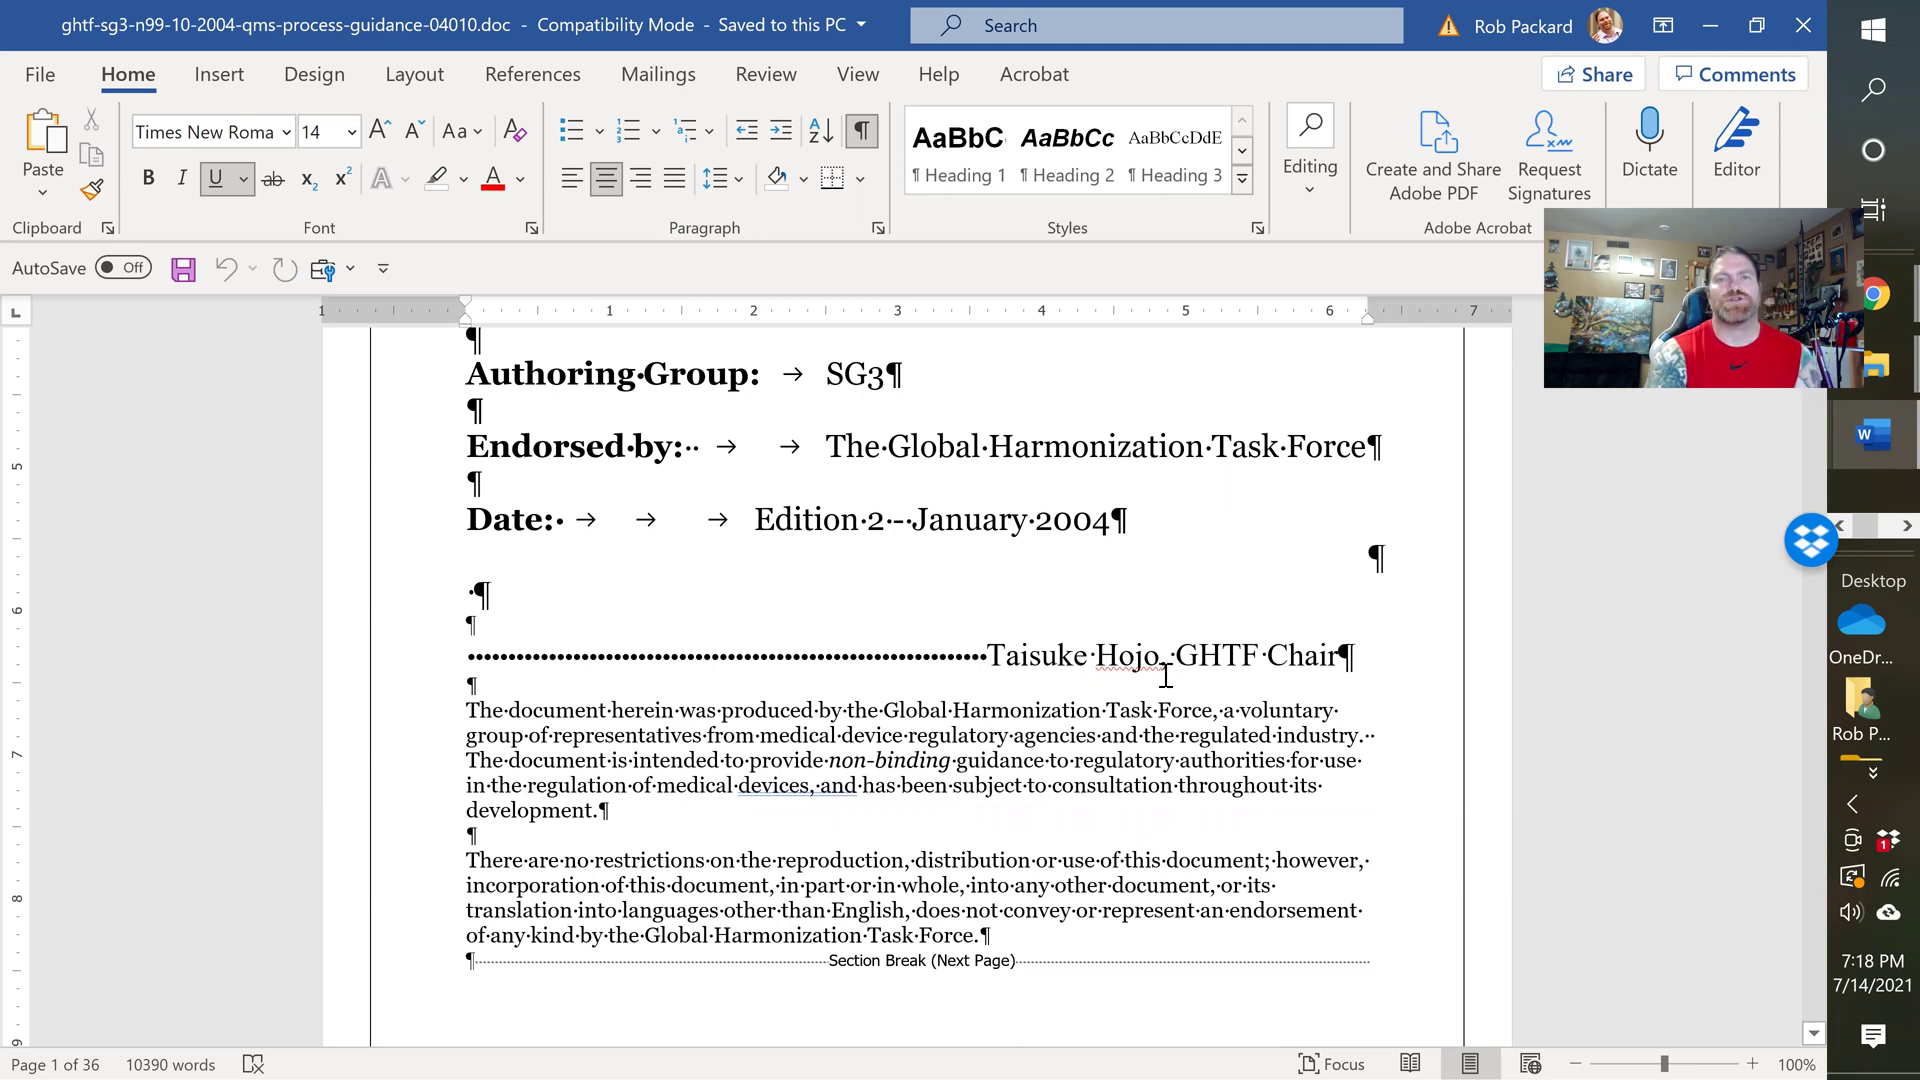
{"action": "scroll", "coordinate": [1165, 677], "scroll_direction": "down", "scroll_amount": 20}
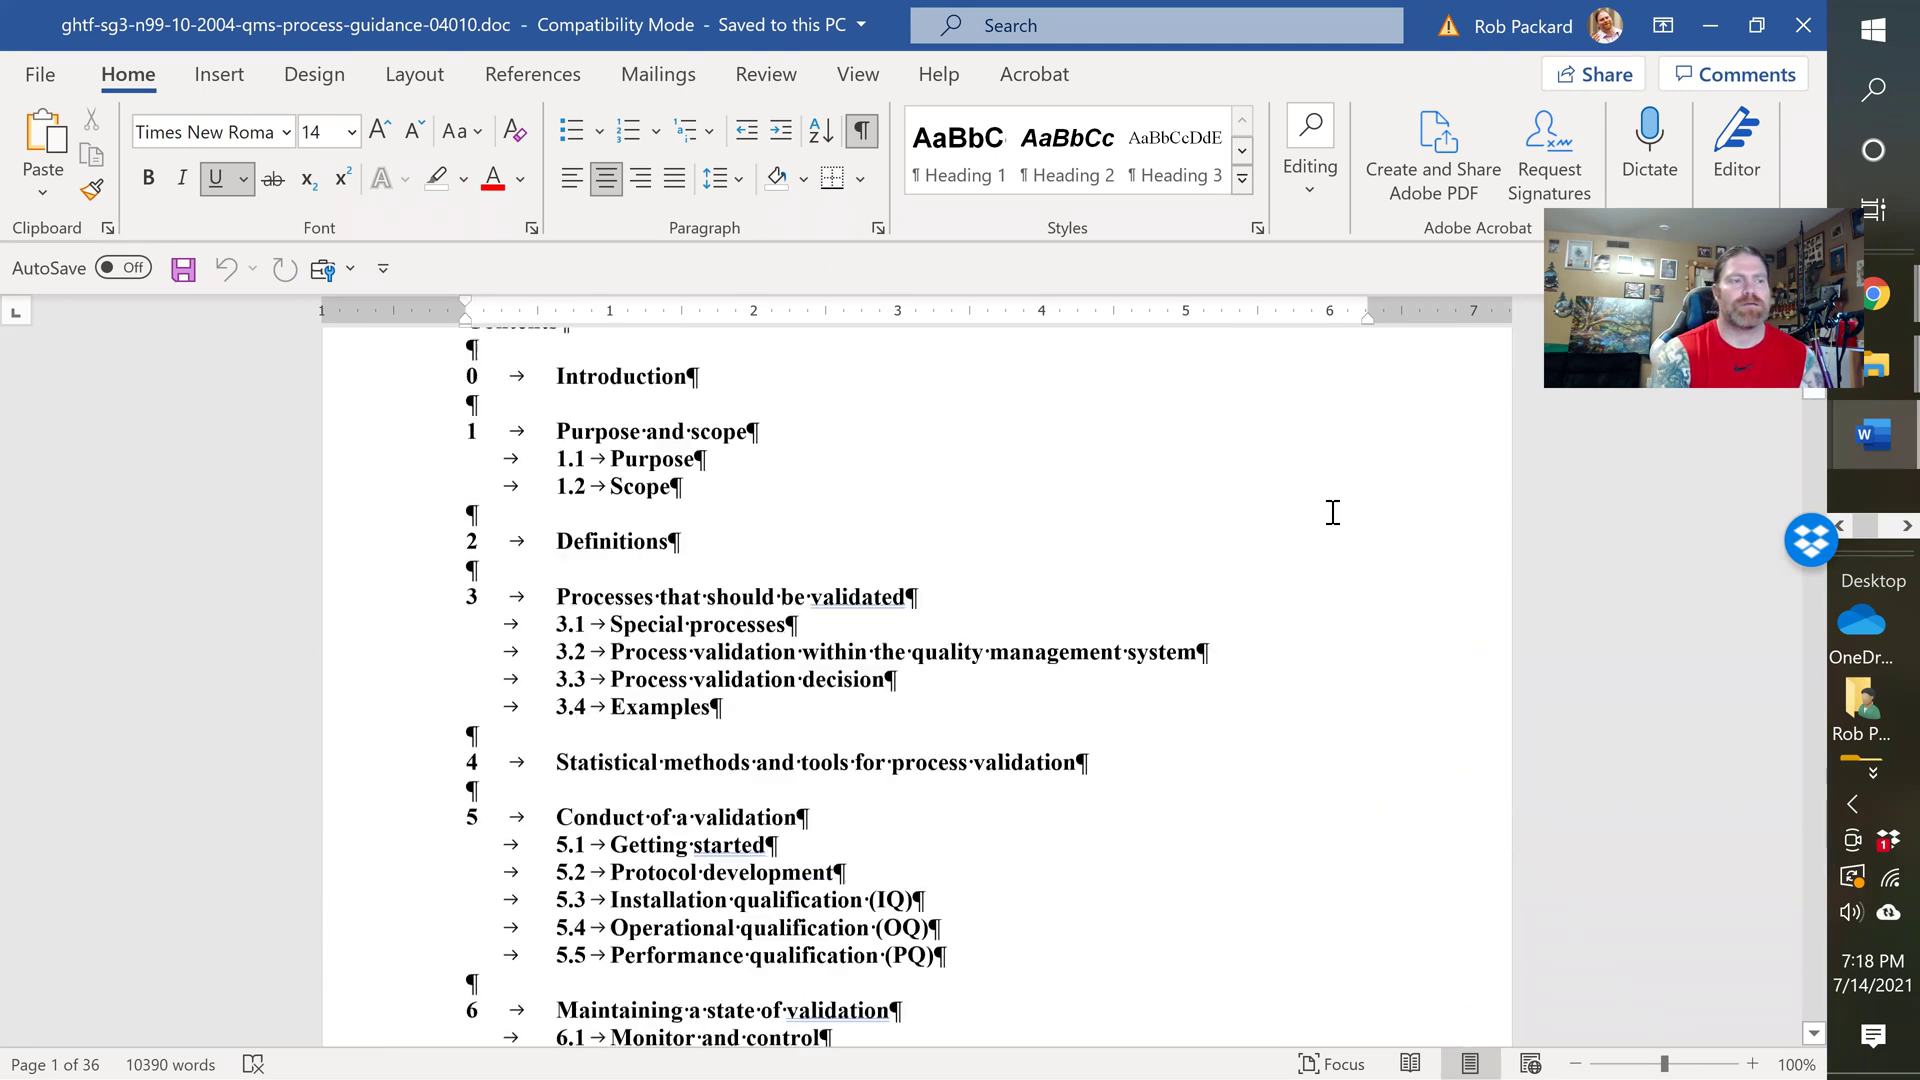
{"action": "scroll", "coordinate": [1330, 513], "scroll_direction": "down", "scroll_amount": 4}
{"action": "scroll", "coordinate": [1273, 489], "scroll_direction": "up", "scroll_amount": 8}
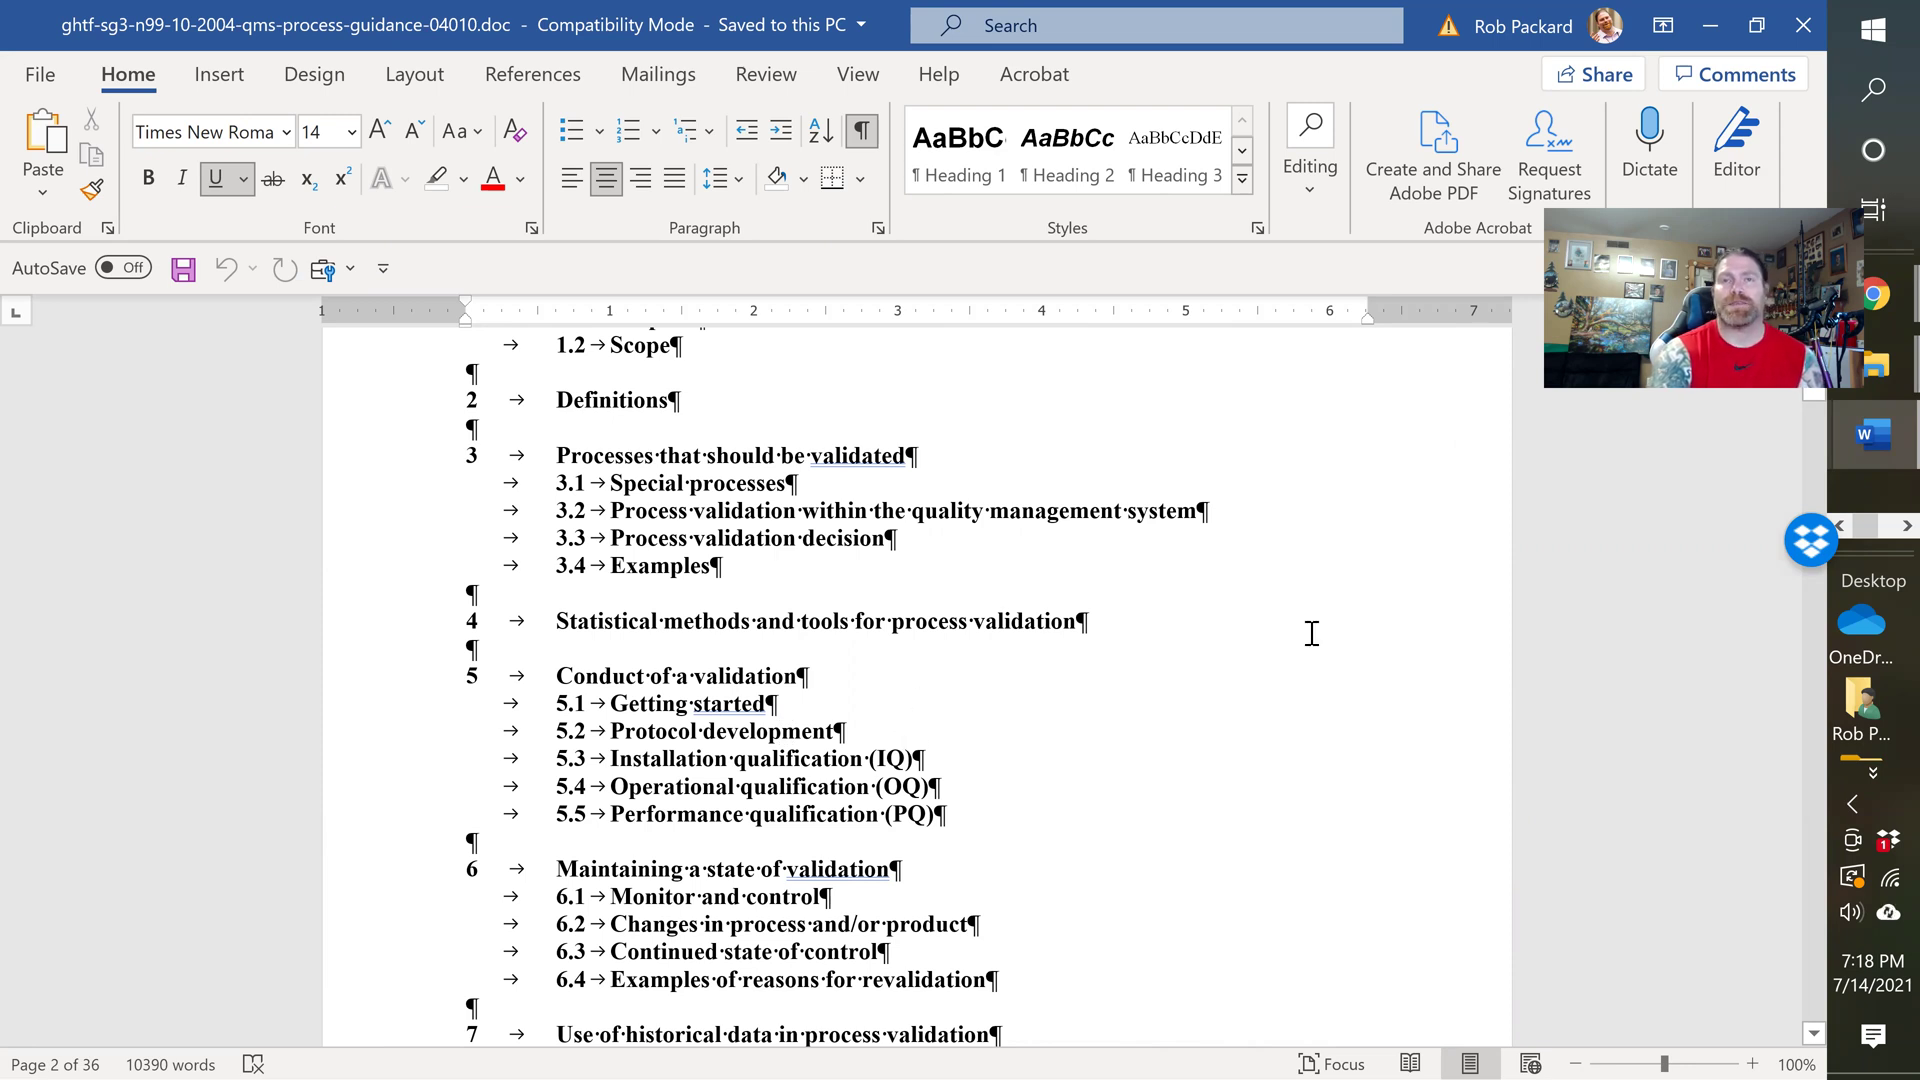
{"action": "scroll", "coordinate": [1135, 660], "scroll_direction": "down", "scroll_amount": 20}
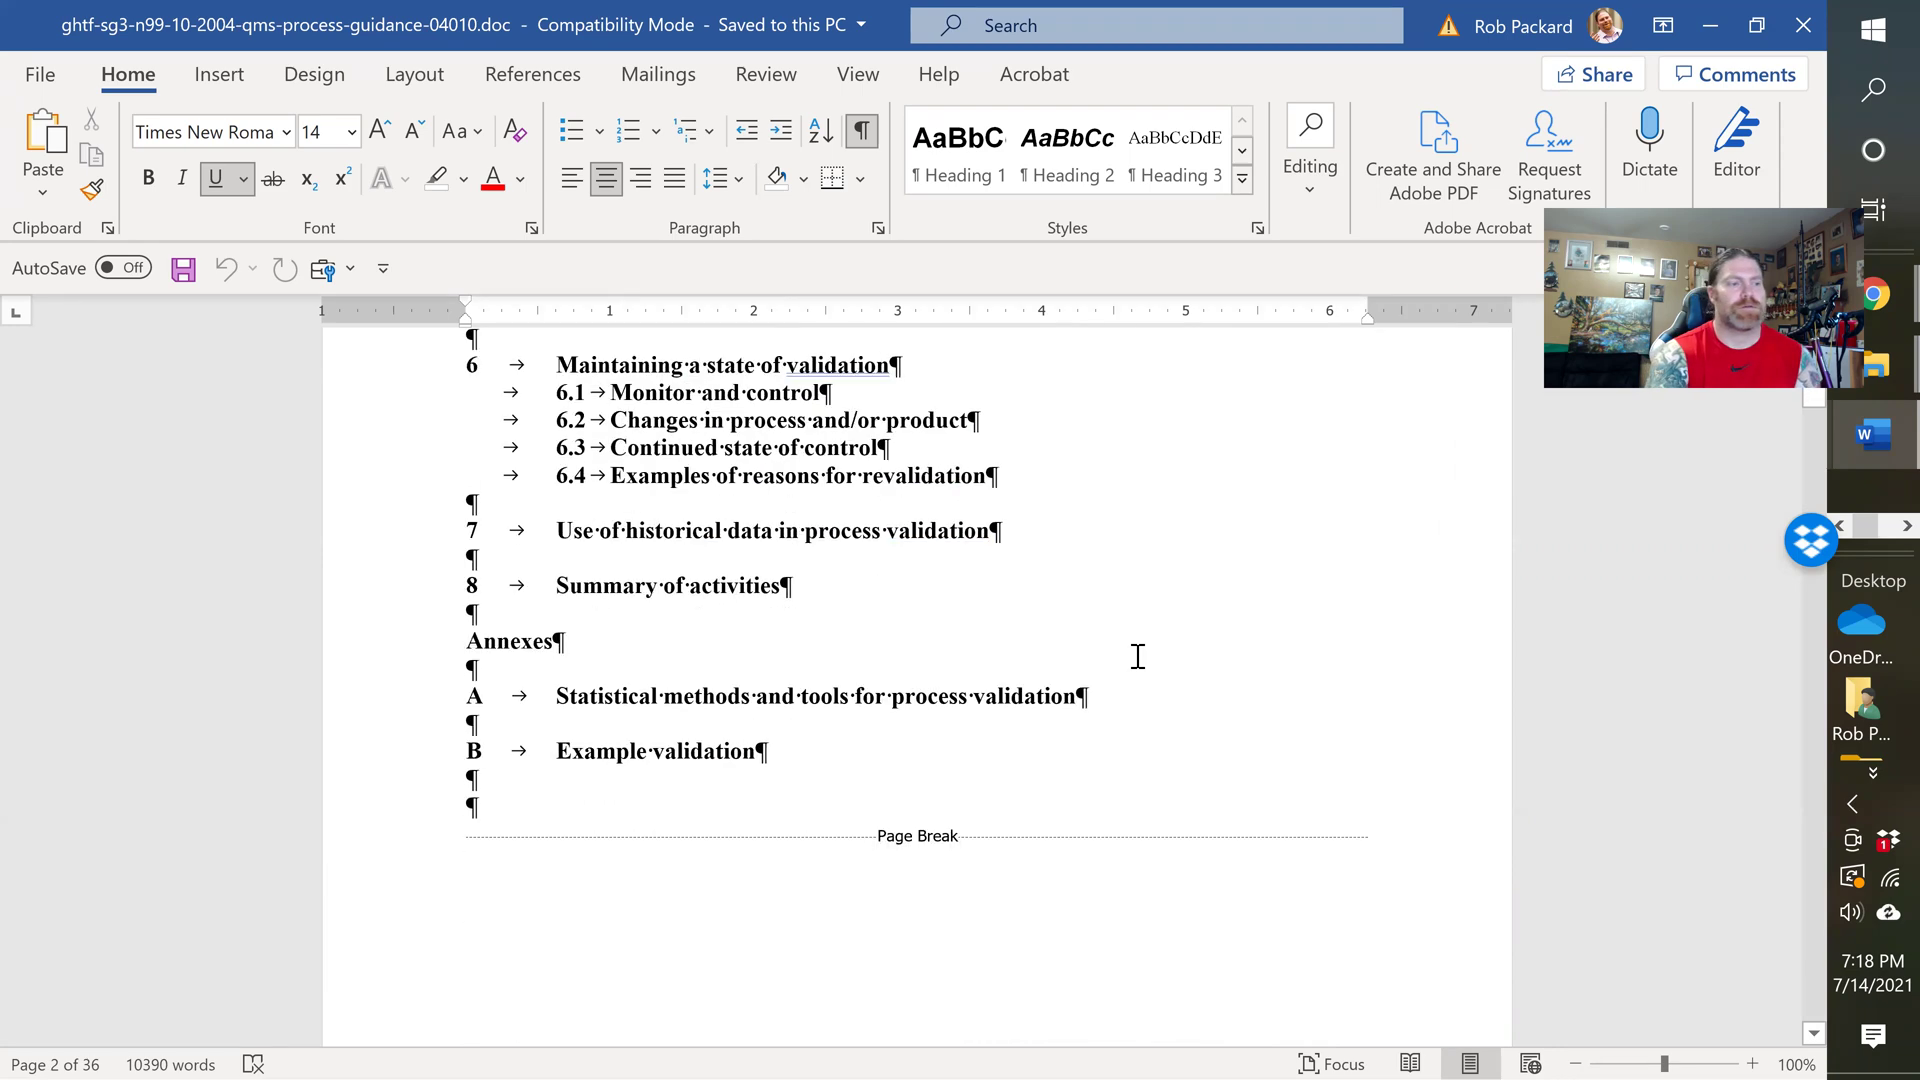
Step: Scroll through the 5.3 IQ, 5.4 OQ and PQ sections into section 6, 'Maintaining a state of validation'
{"action": "scroll", "coordinate": [1131, 670], "scroll_direction": "down", "scroll_amount": 20}
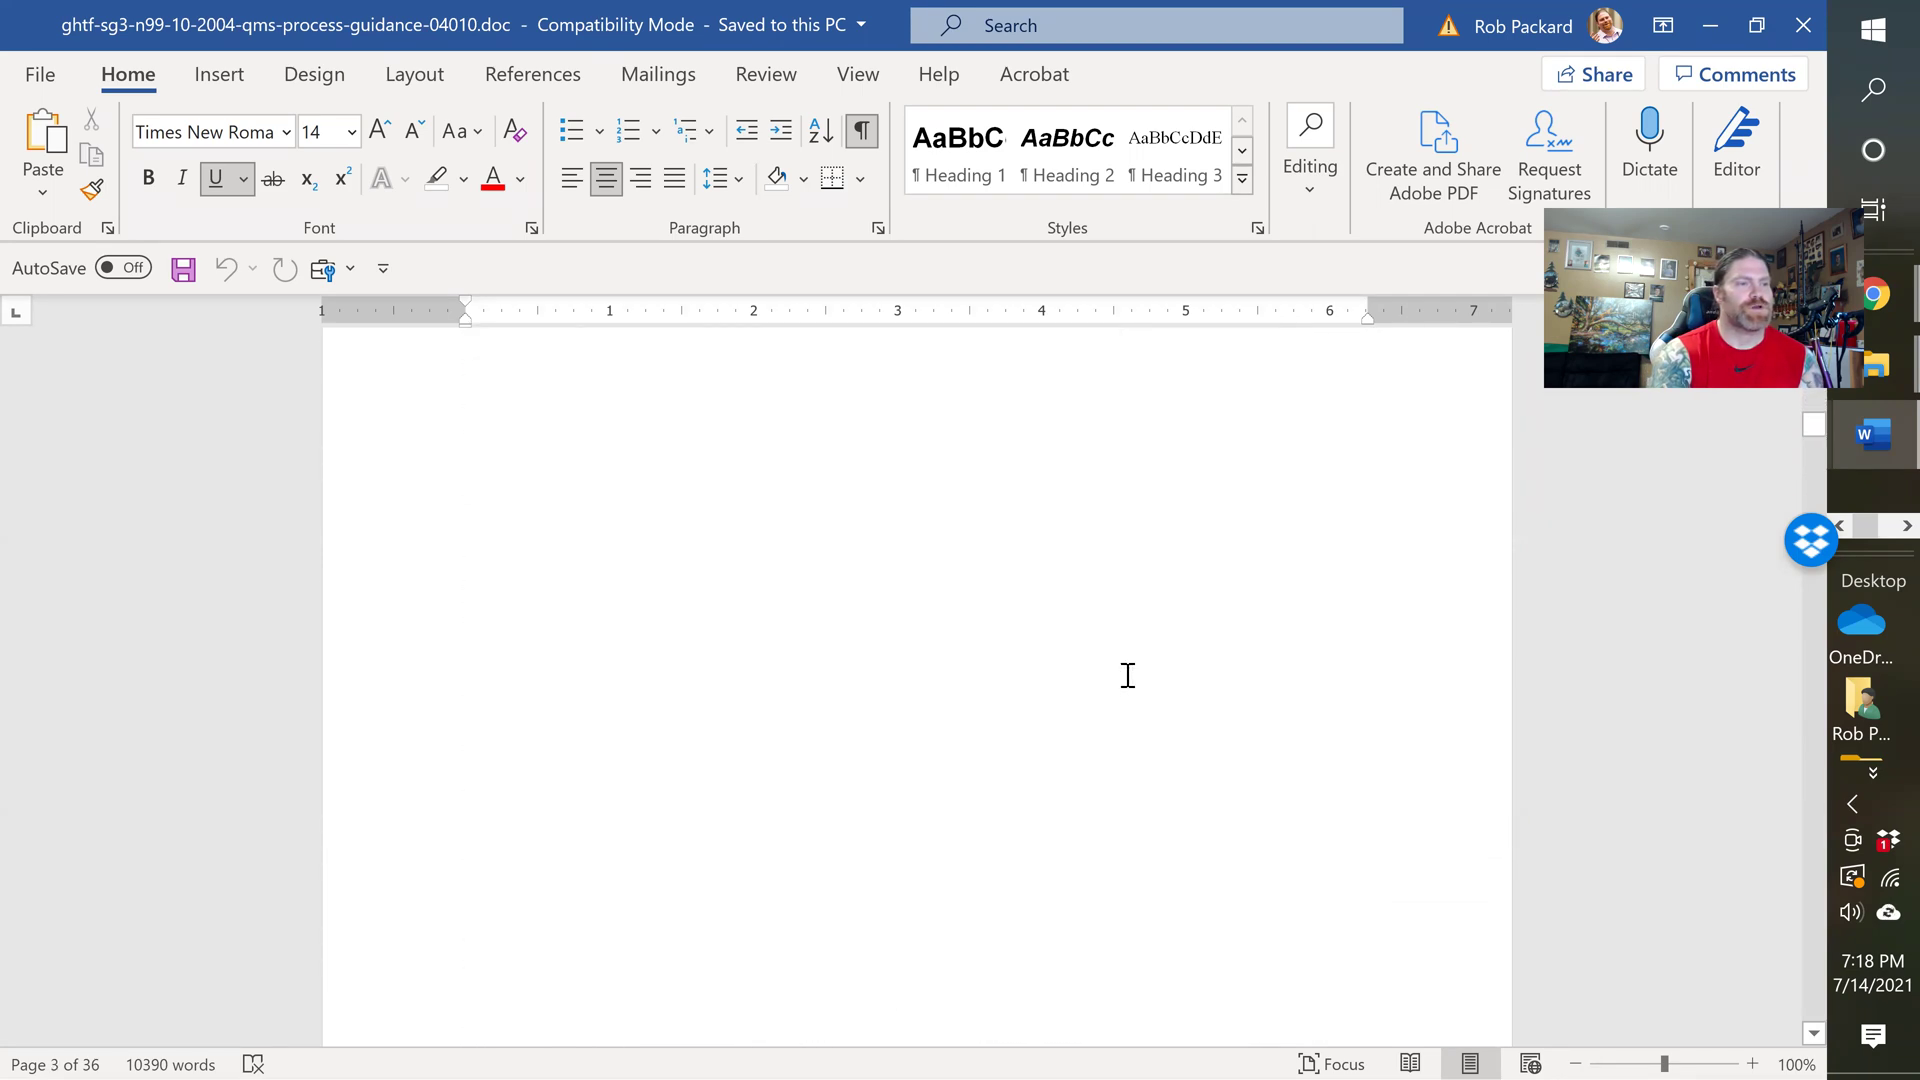
{"action": "scroll", "coordinate": [1122, 676], "scroll_direction": "down", "scroll_amount": 20}
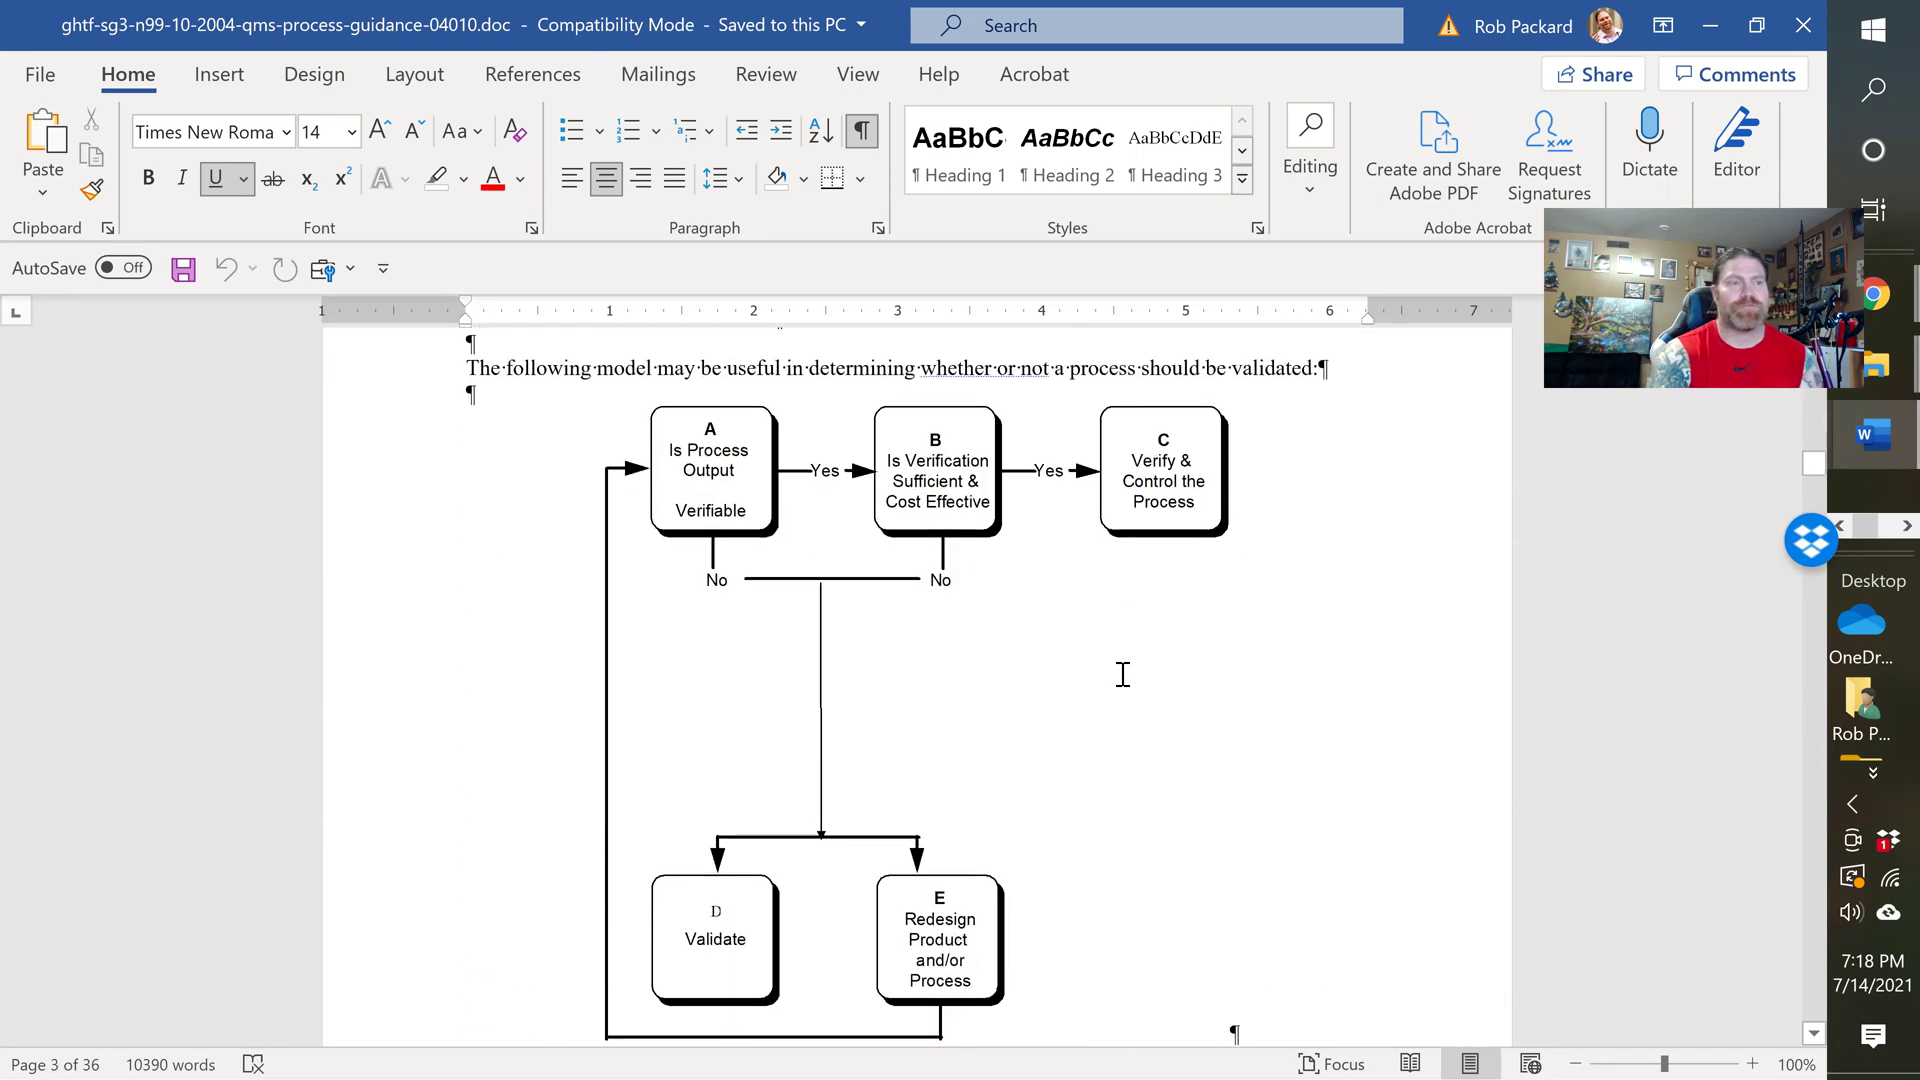
{"action": "scroll", "coordinate": [1119, 676], "scroll_direction": "down", "scroll_amount": 20}
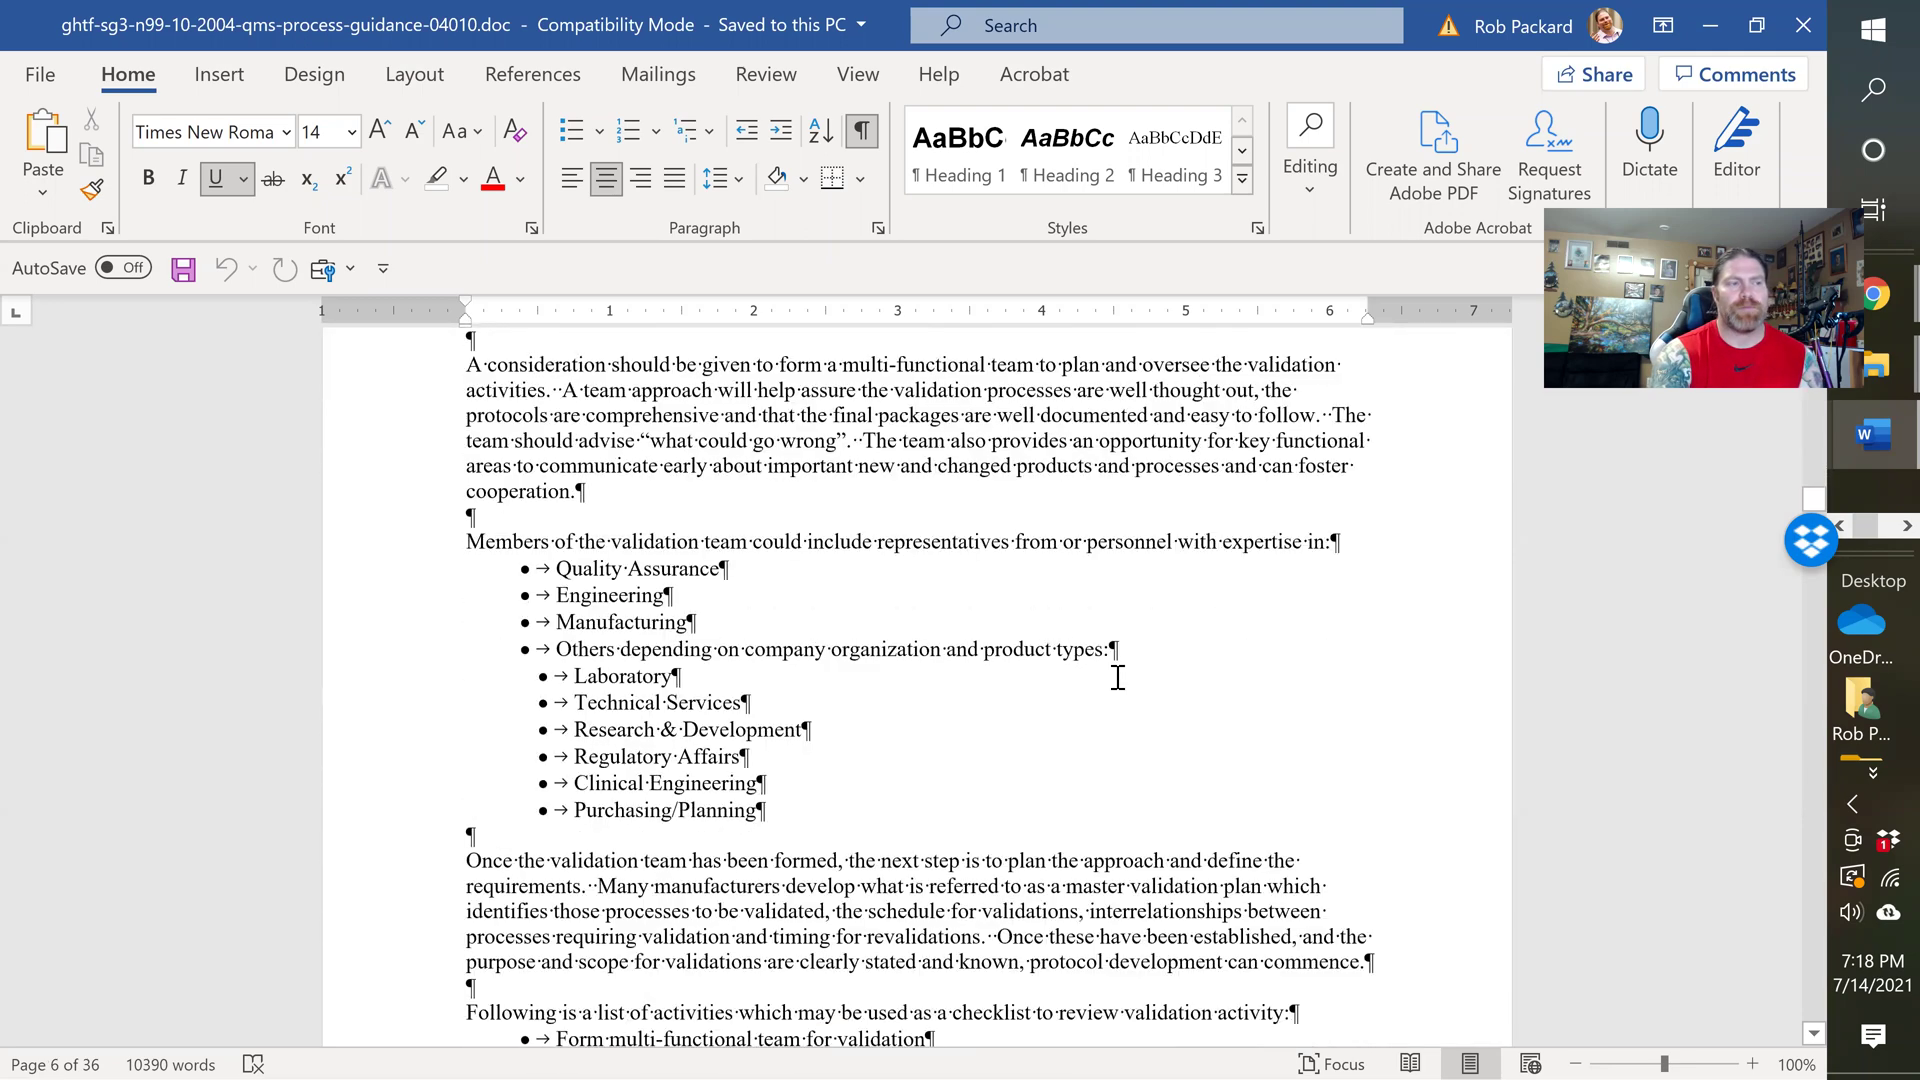
{"action": "scroll", "coordinate": [1117, 679], "scroll_direction": "down", "scroll_amount": 20}
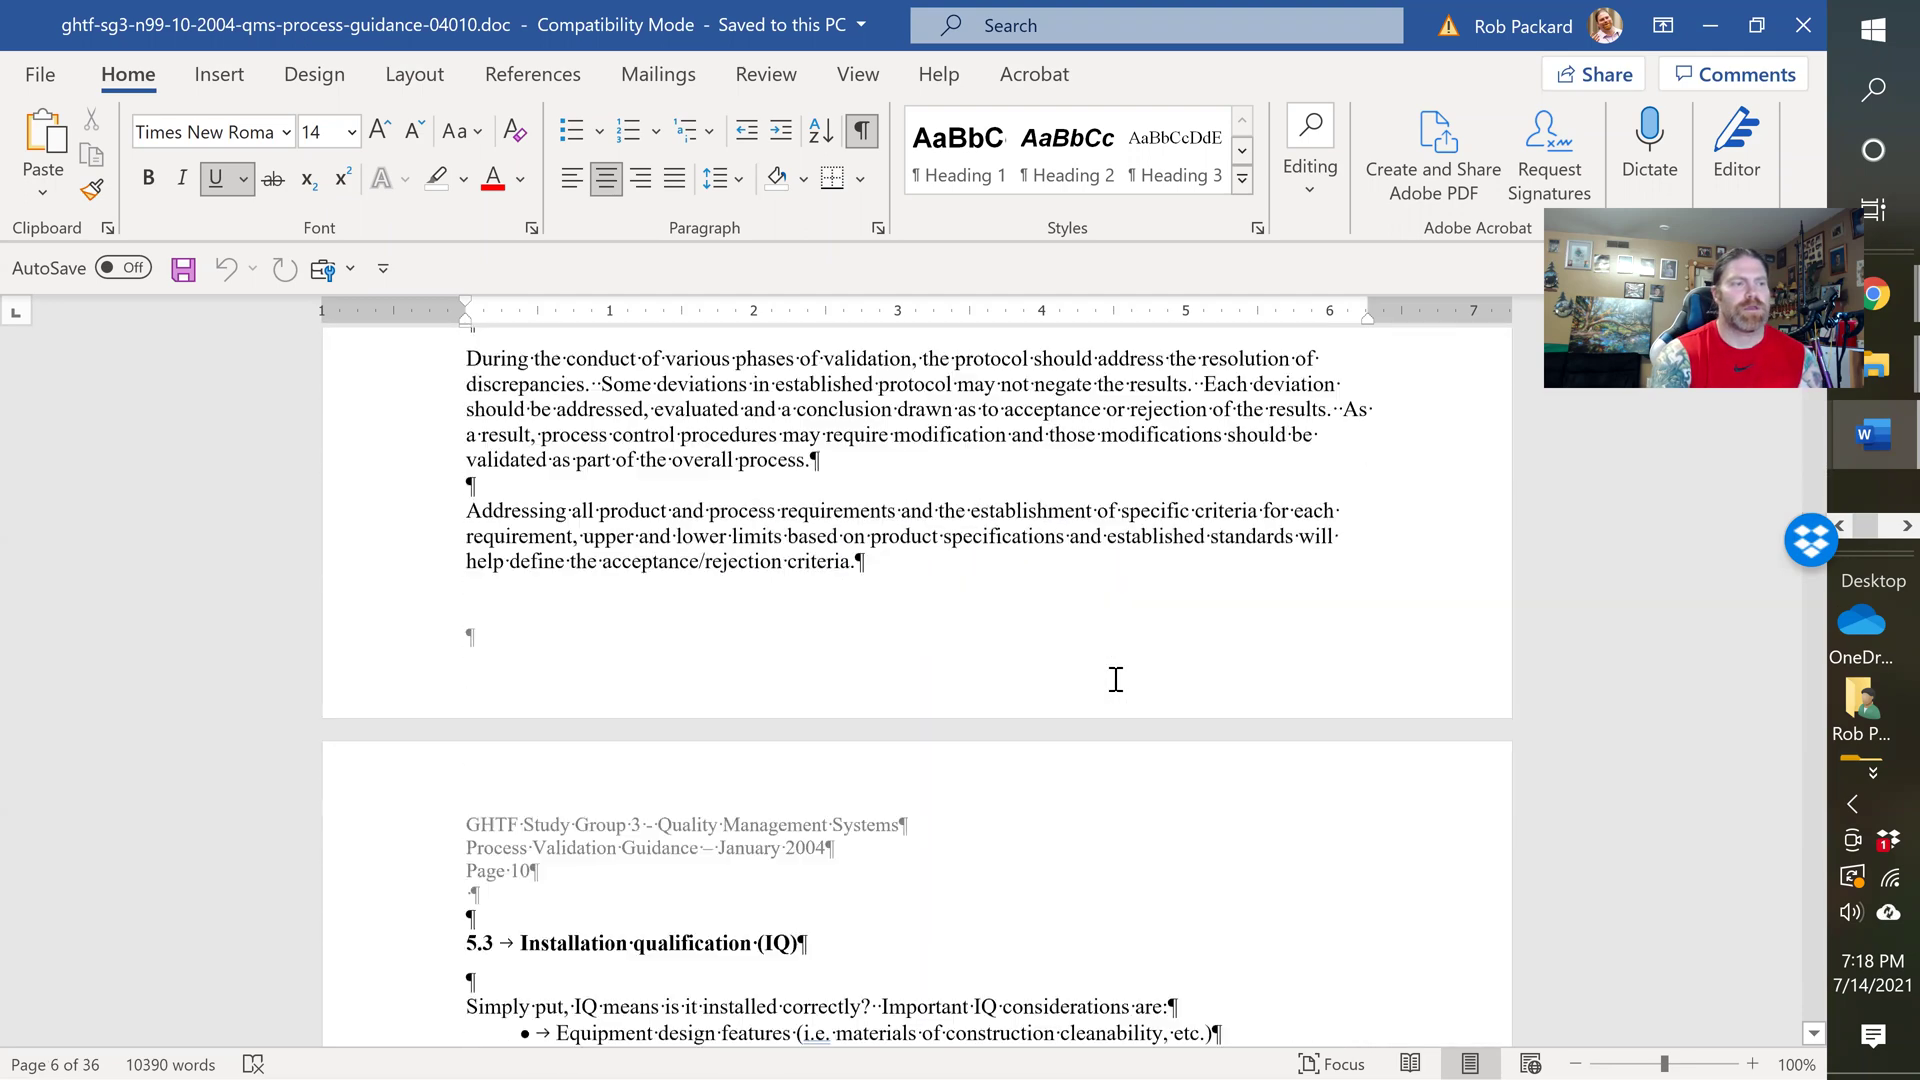
{"action": "scroll", "coordinate": [1105, 660], "scroll_direction": "up", "scroll_amount": 12}
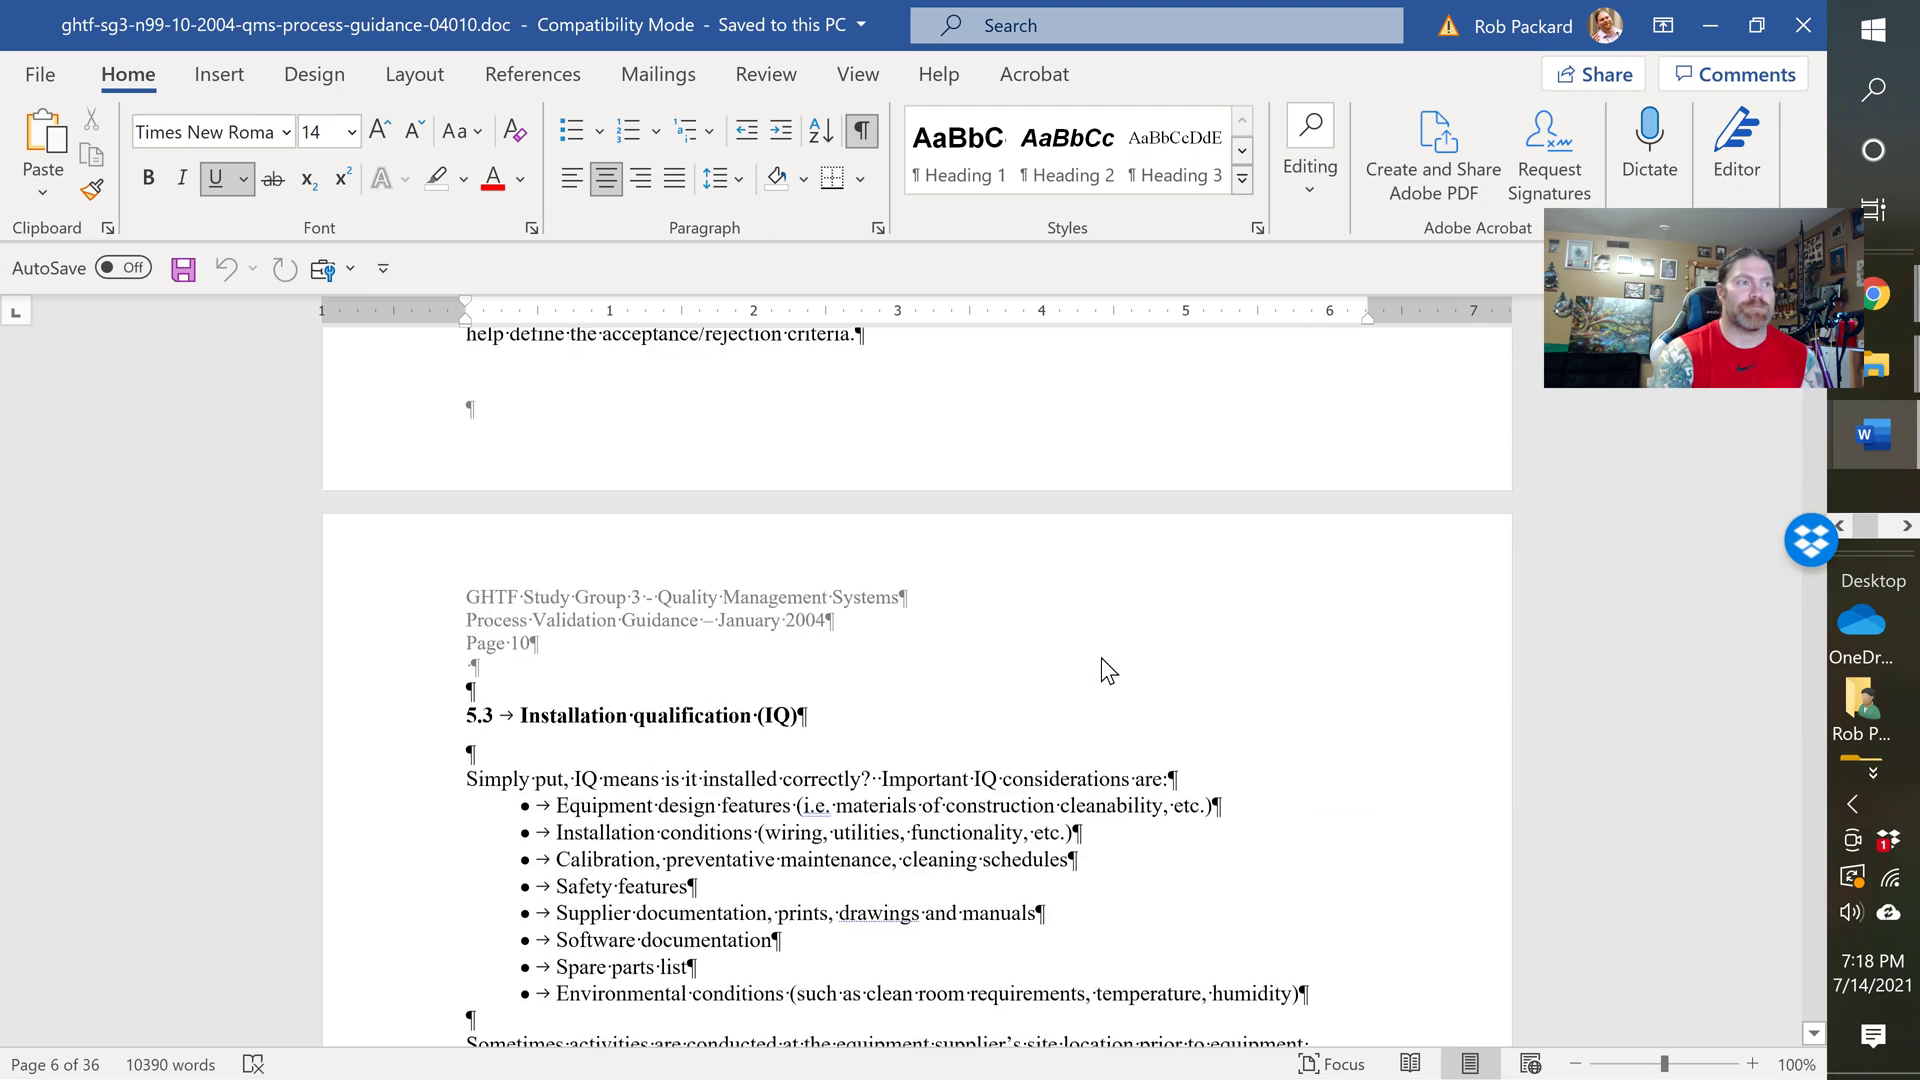
{"action": "scroll", "coordinate": [1101, 656], "scroll_direction": "down", "scroll_amount": 3}
{"action": "scroll", "coordinate": [1101, 656], "scroll_direction": "down", "scroll_amount": 3}
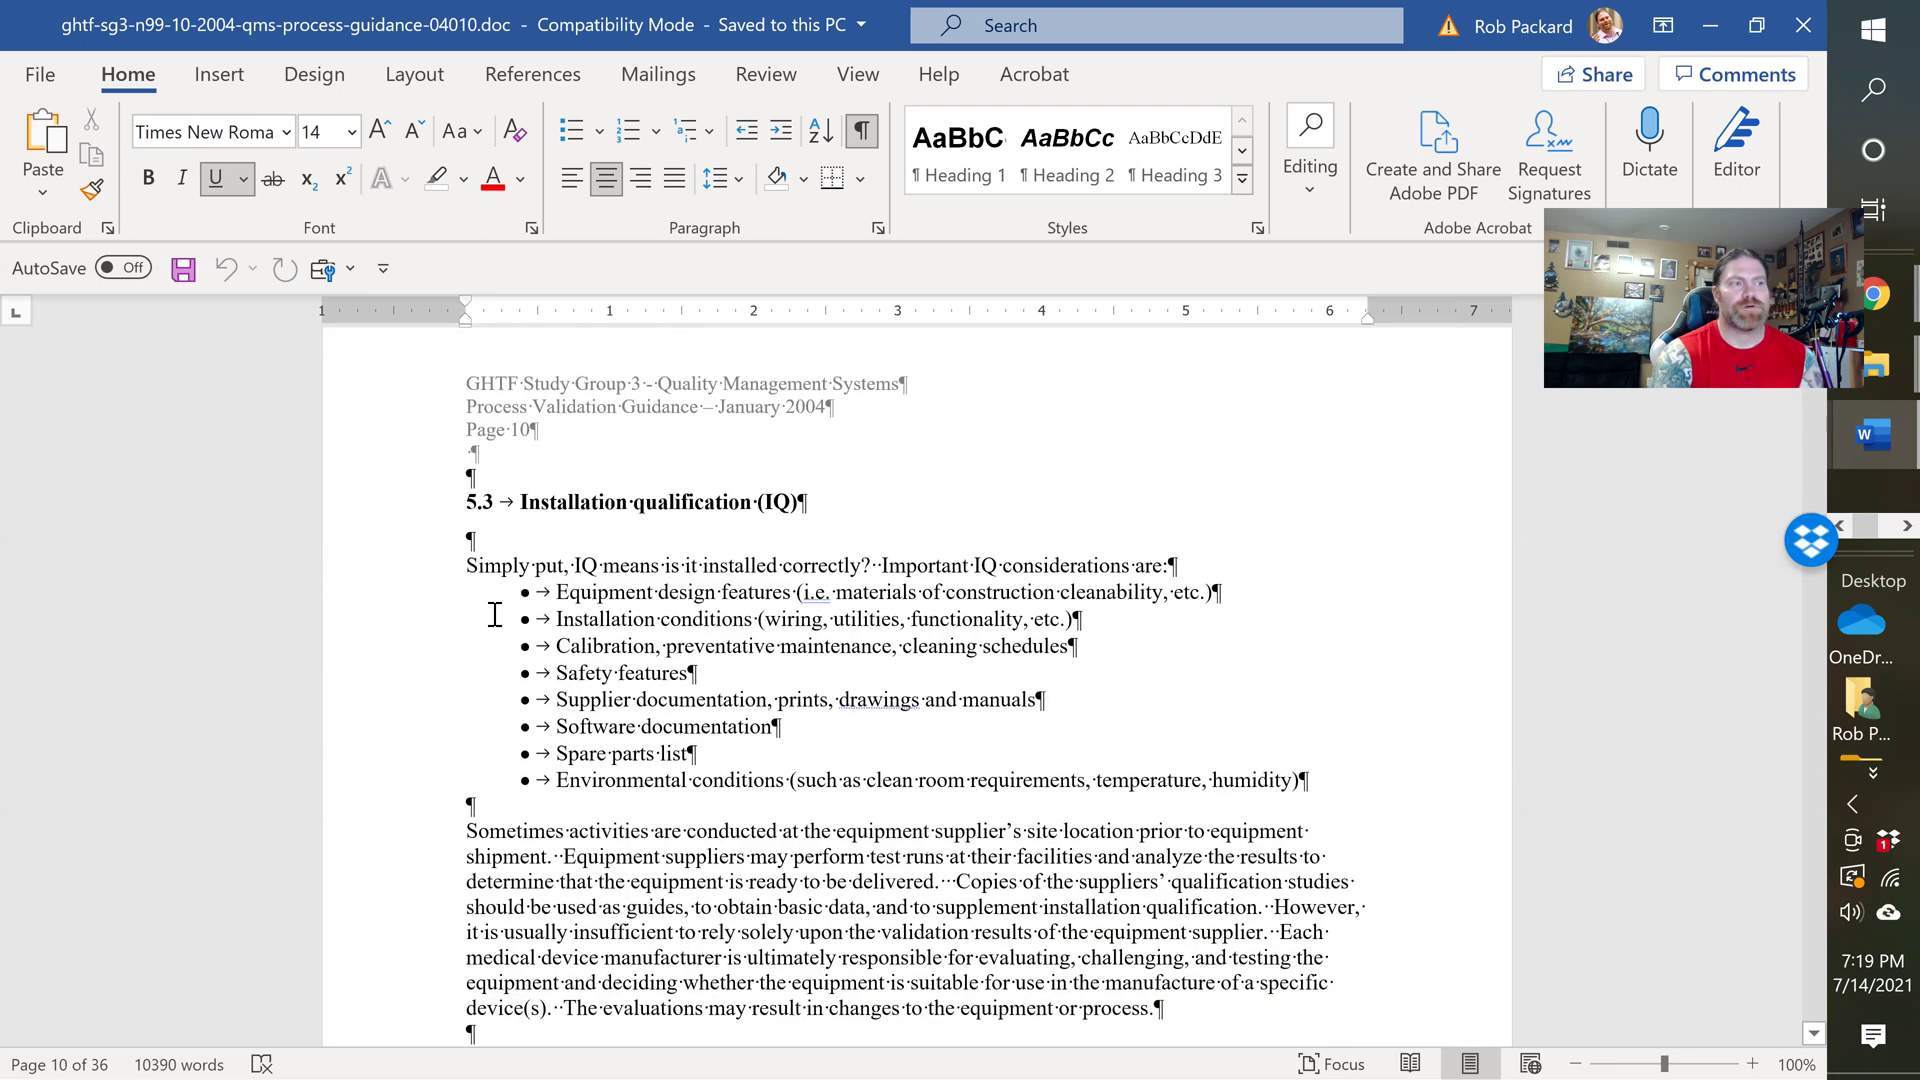
{"action": "scroll", "coordinate": [583, 712], "scroll_direction": "down", "scroll_amount": 20}
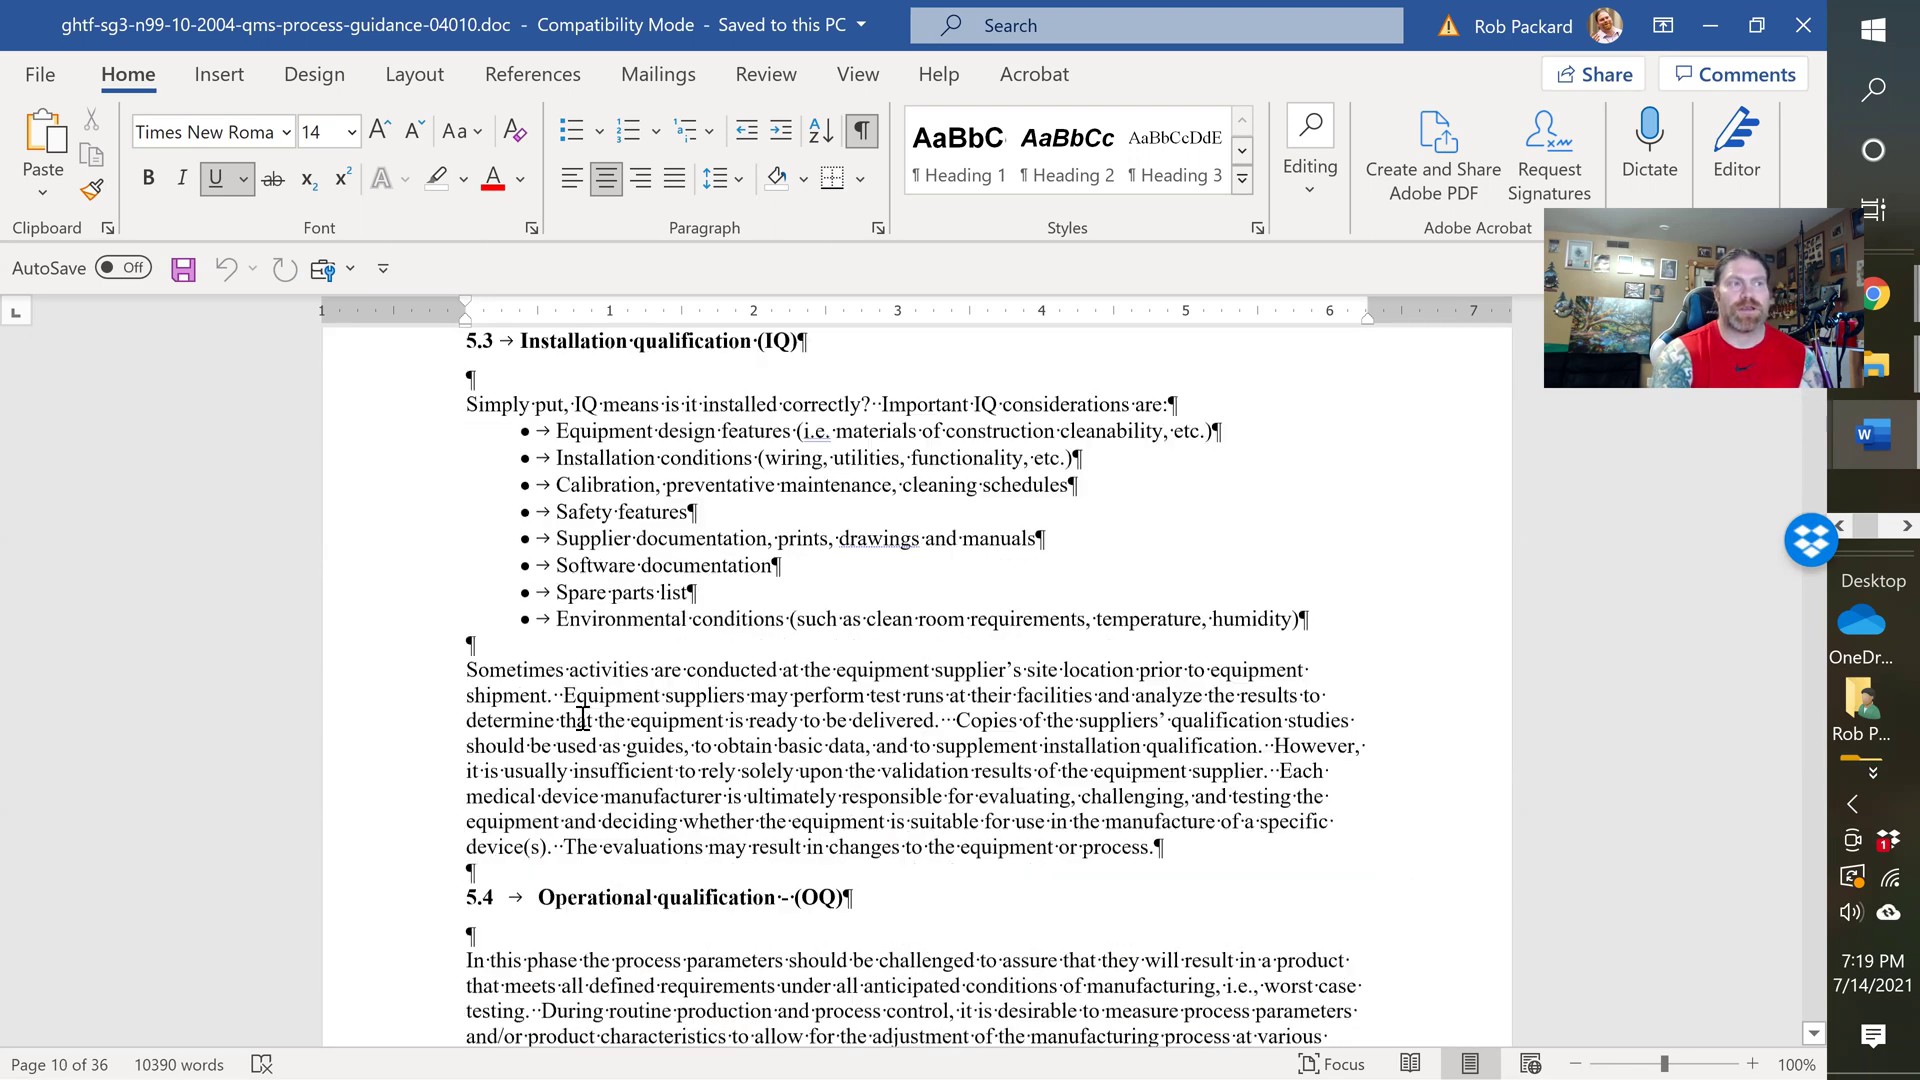
{"action": "scroll", "coordinate": [607, 552], "scroll_direction": "up", "scroll_amount": 7}
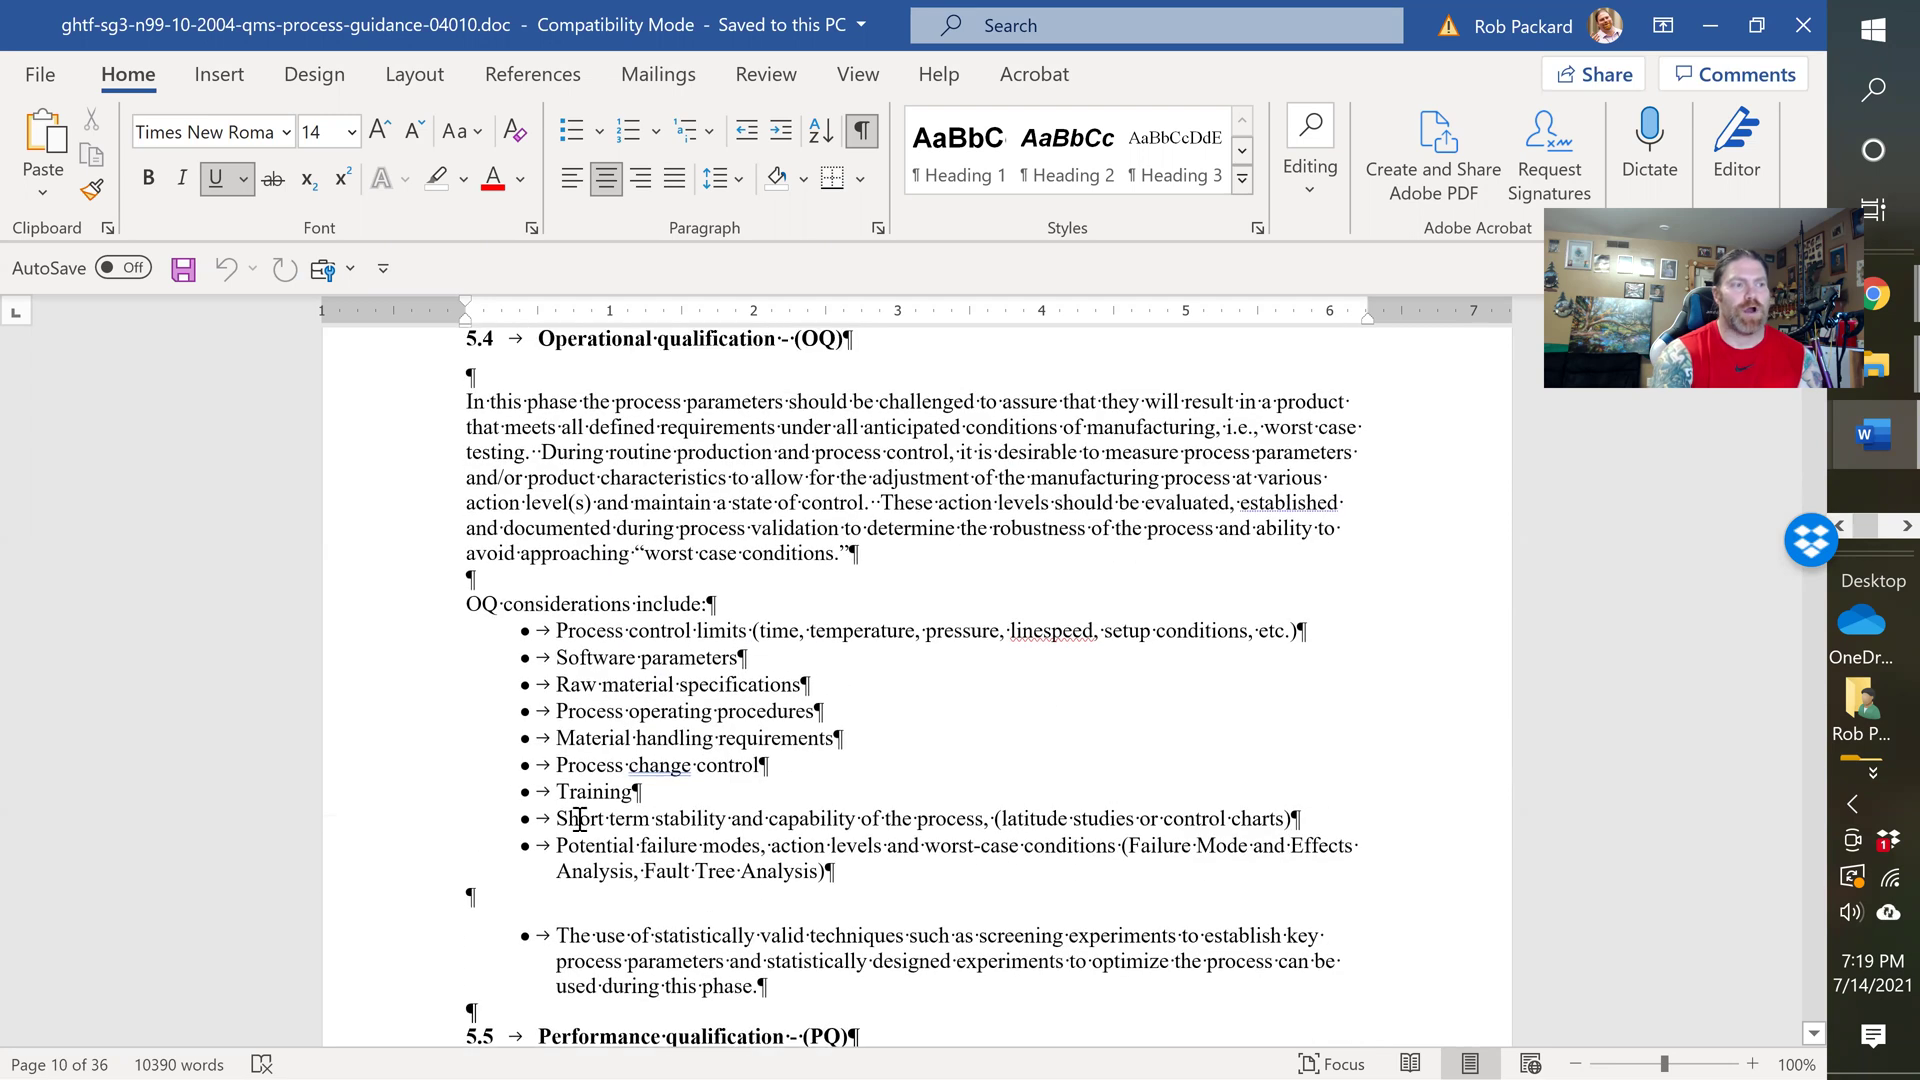
{"action": "scroll", "coordinate": [578, 818], "scroll_direction": "down", "scroll_amount": 18}
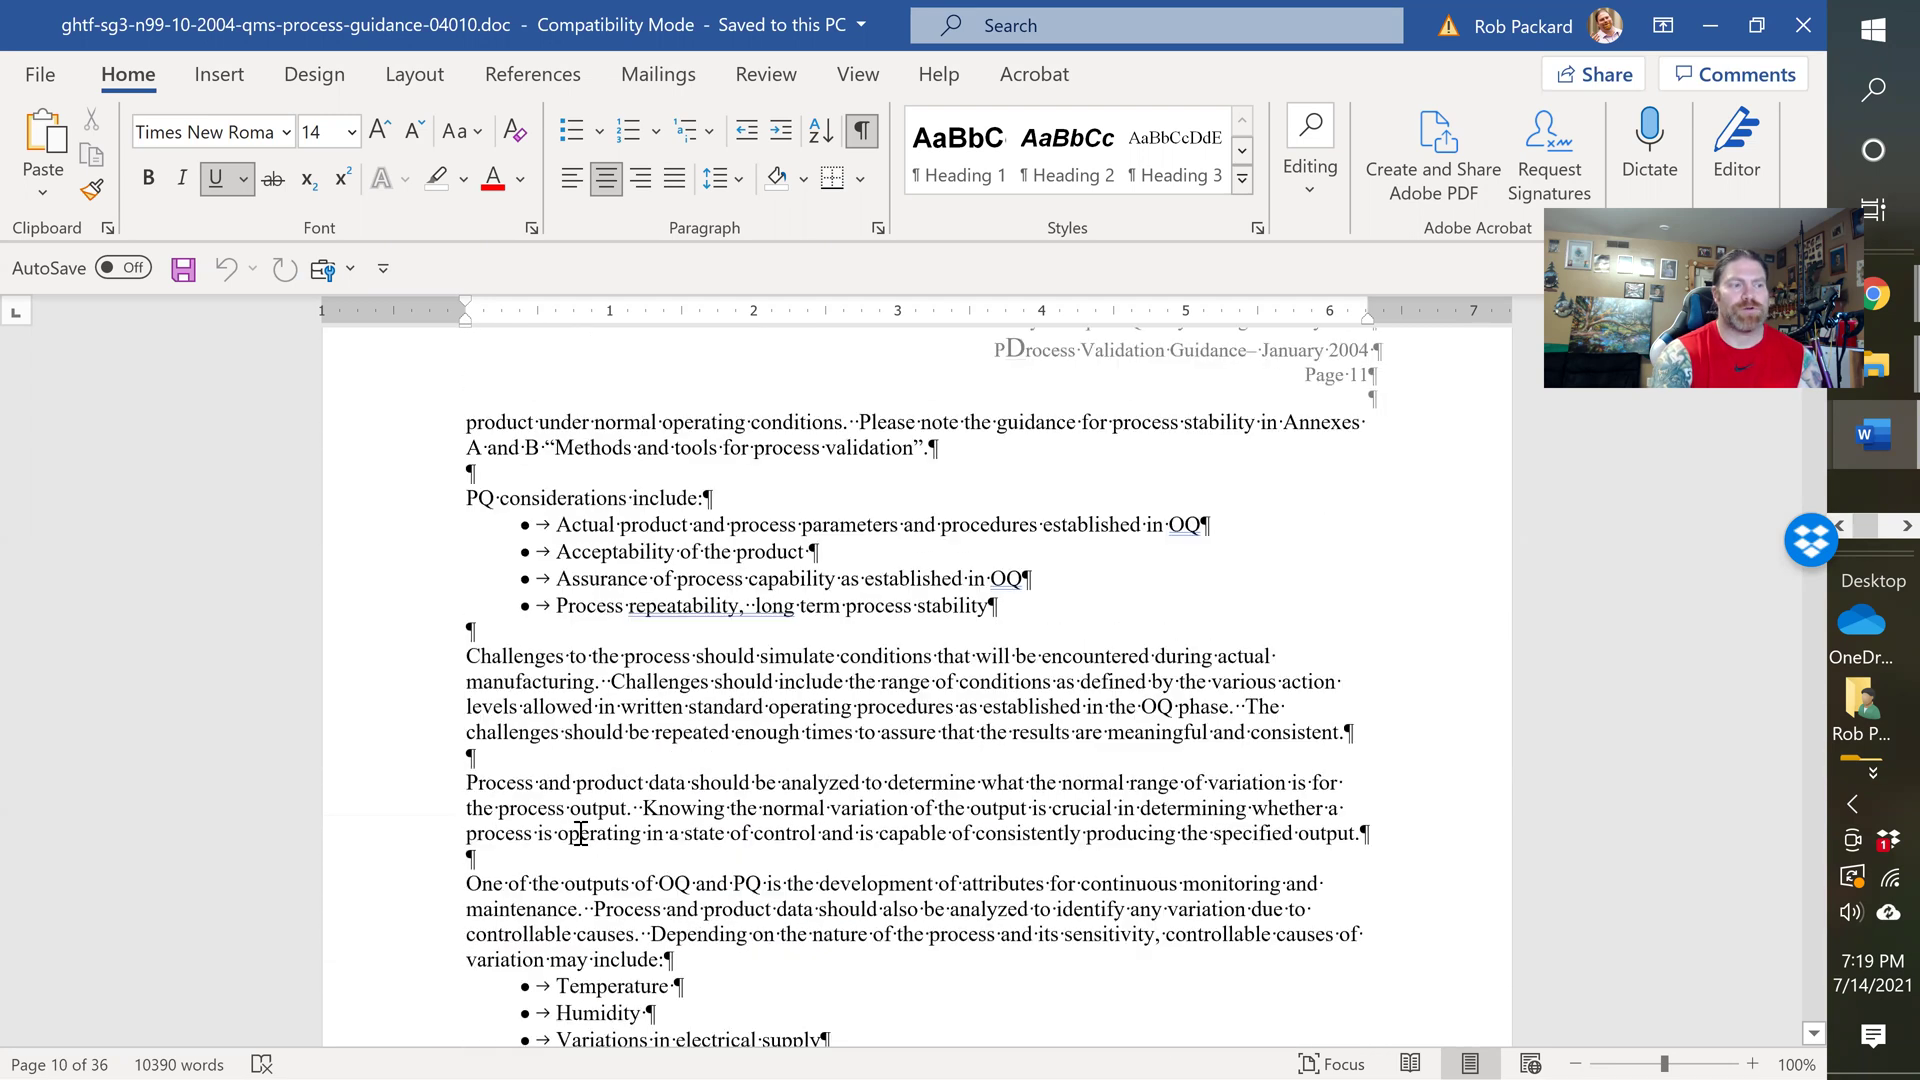
{"action": "scroll", "coordinate": [580, 833], "scroll_direction": "down", "scroll_amount": 18}
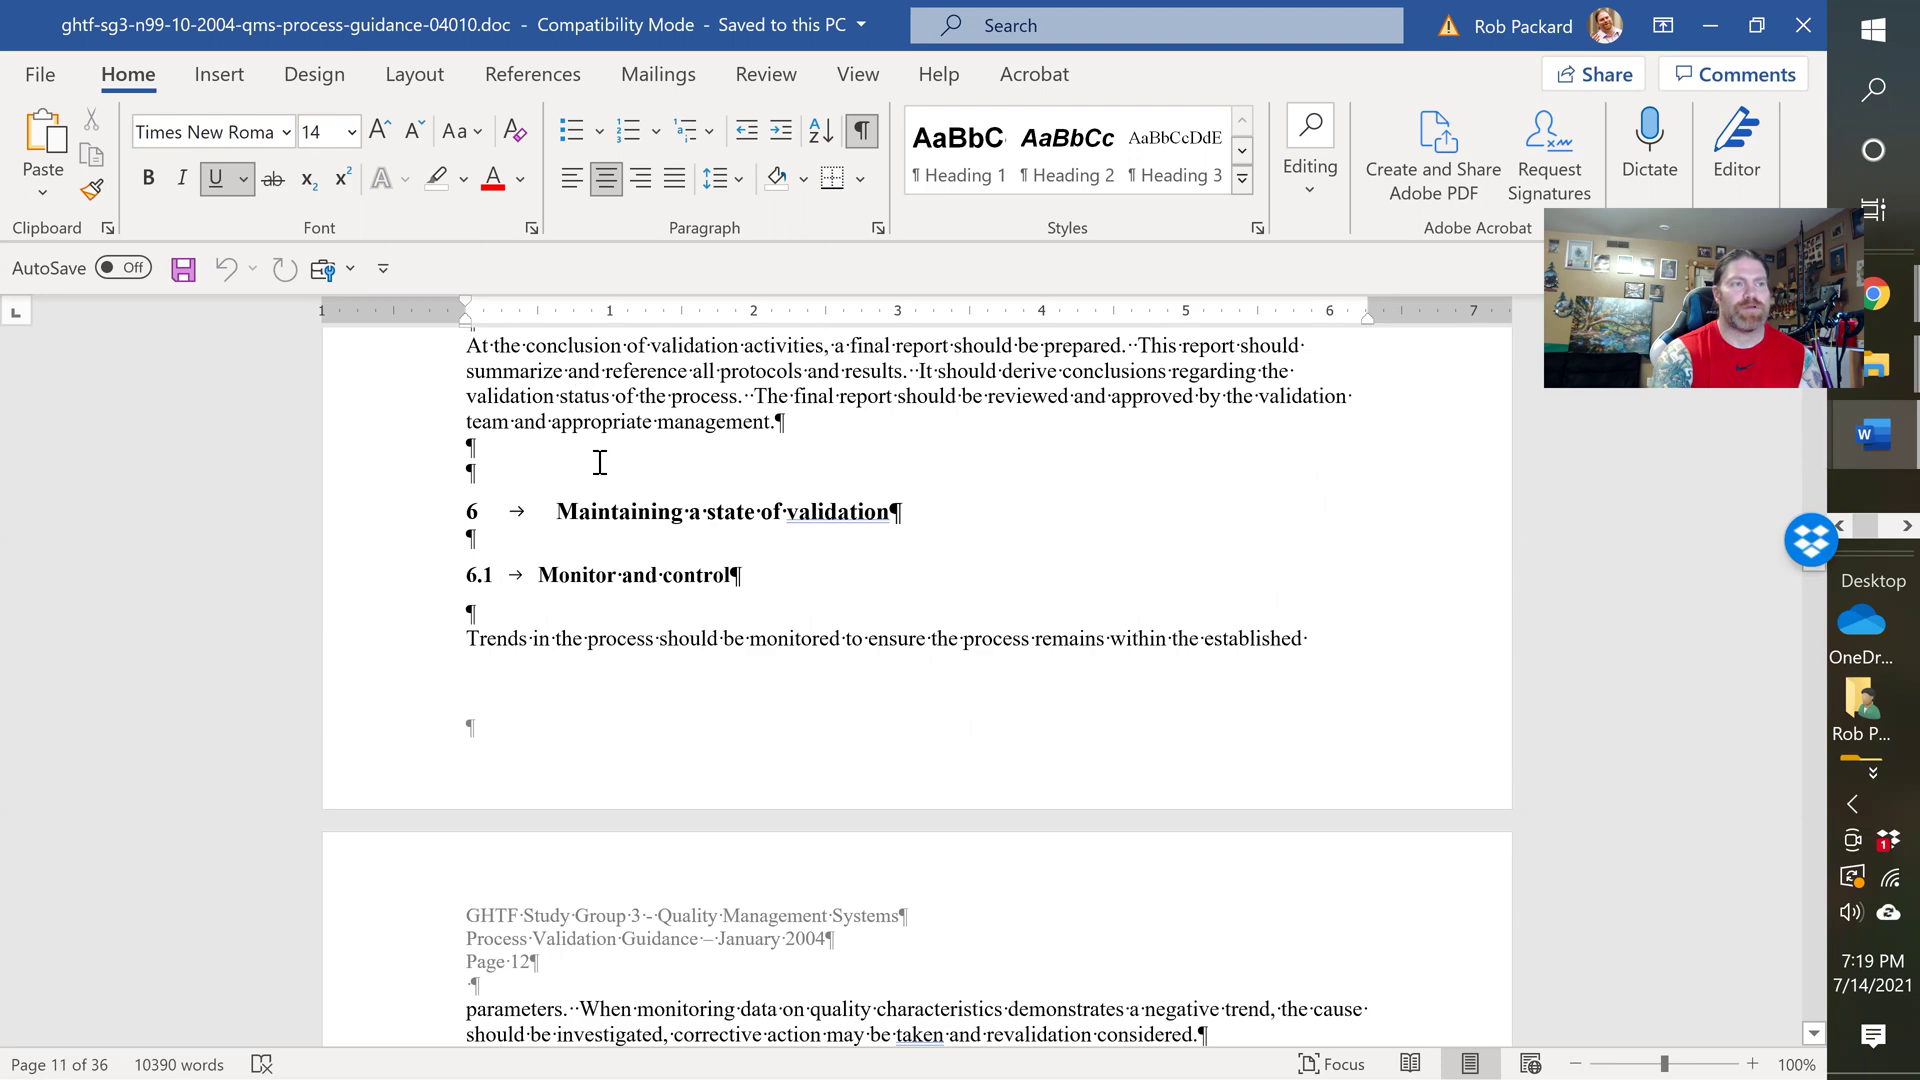
{"action": "scroll", "coordinate": [604, 650], "scroll_direction": "down", "scroll_amount": 18}
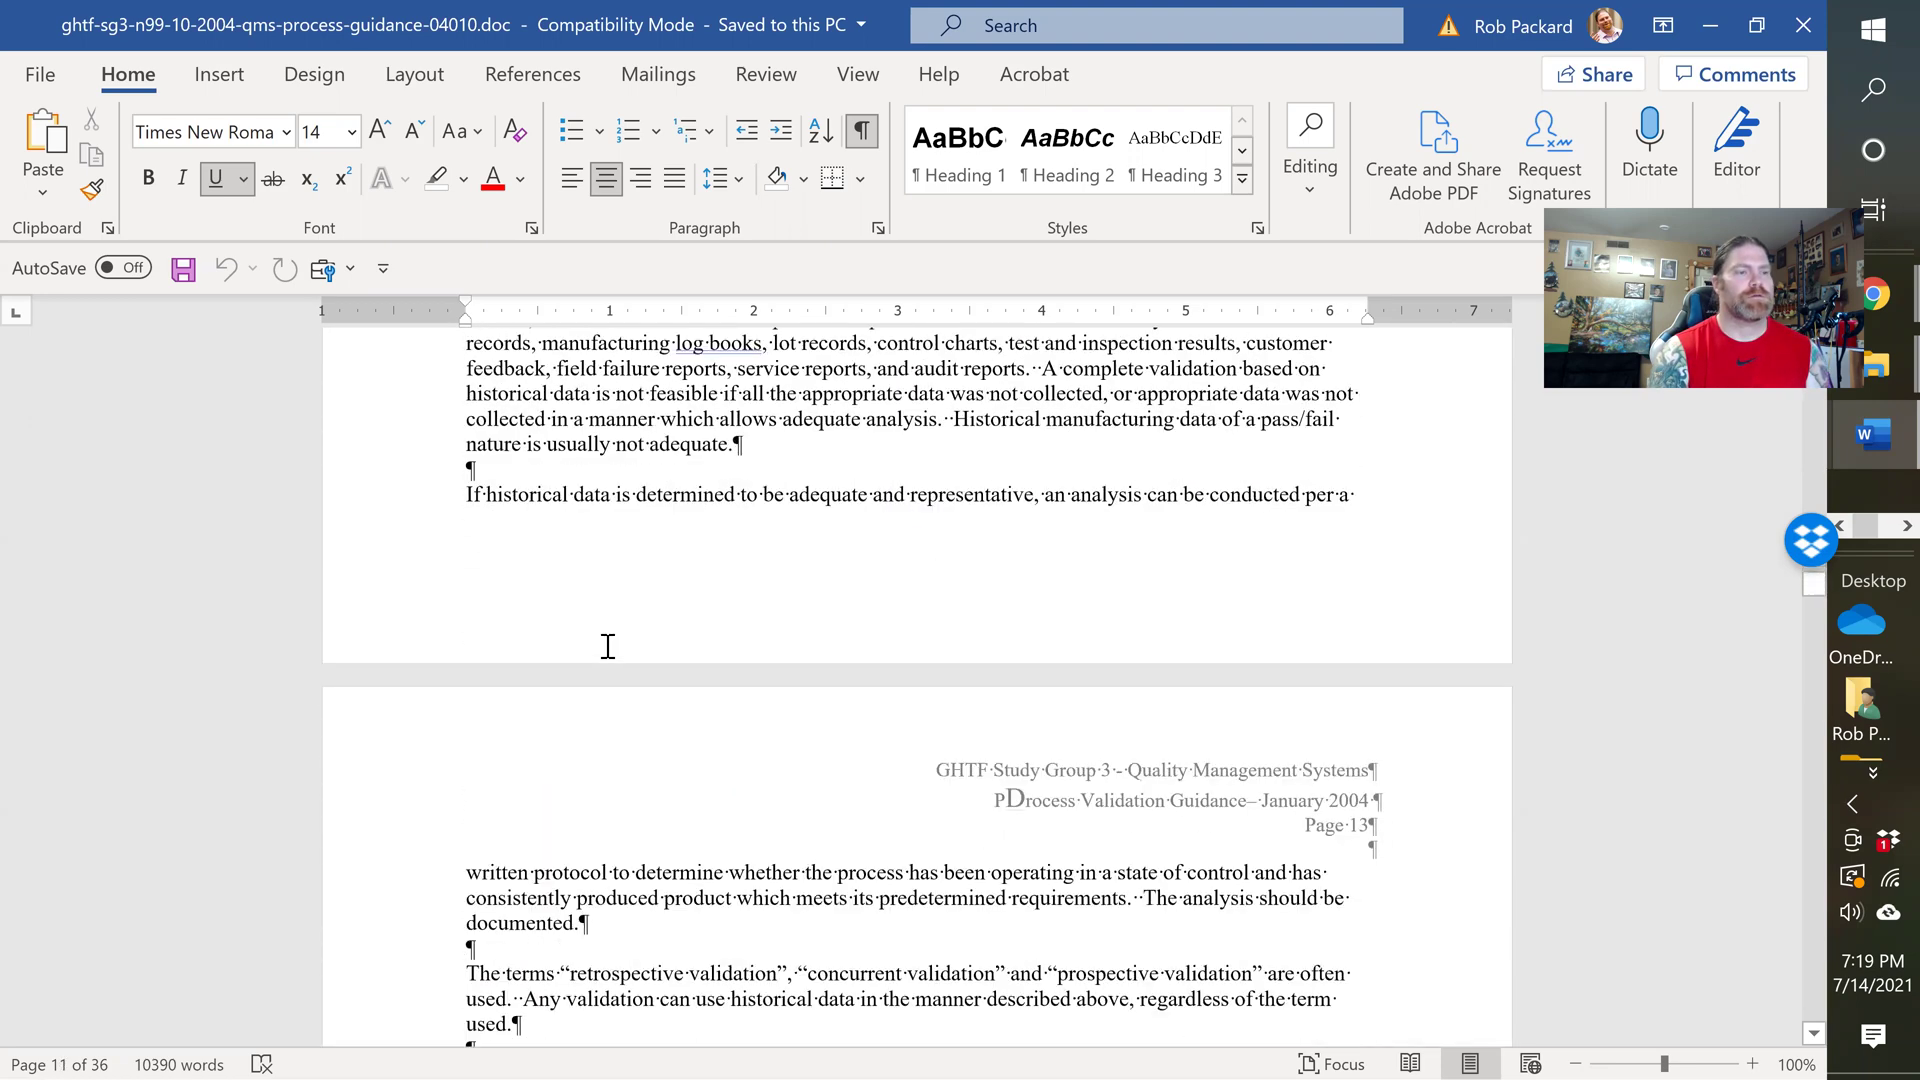
Step: Scroll past the transmission-of-variation and Control Chart pages of the guidance
{"action": "scroll", "coordinate": [607, 645], "scroll_direction": "down", "scroll_amount": 18}
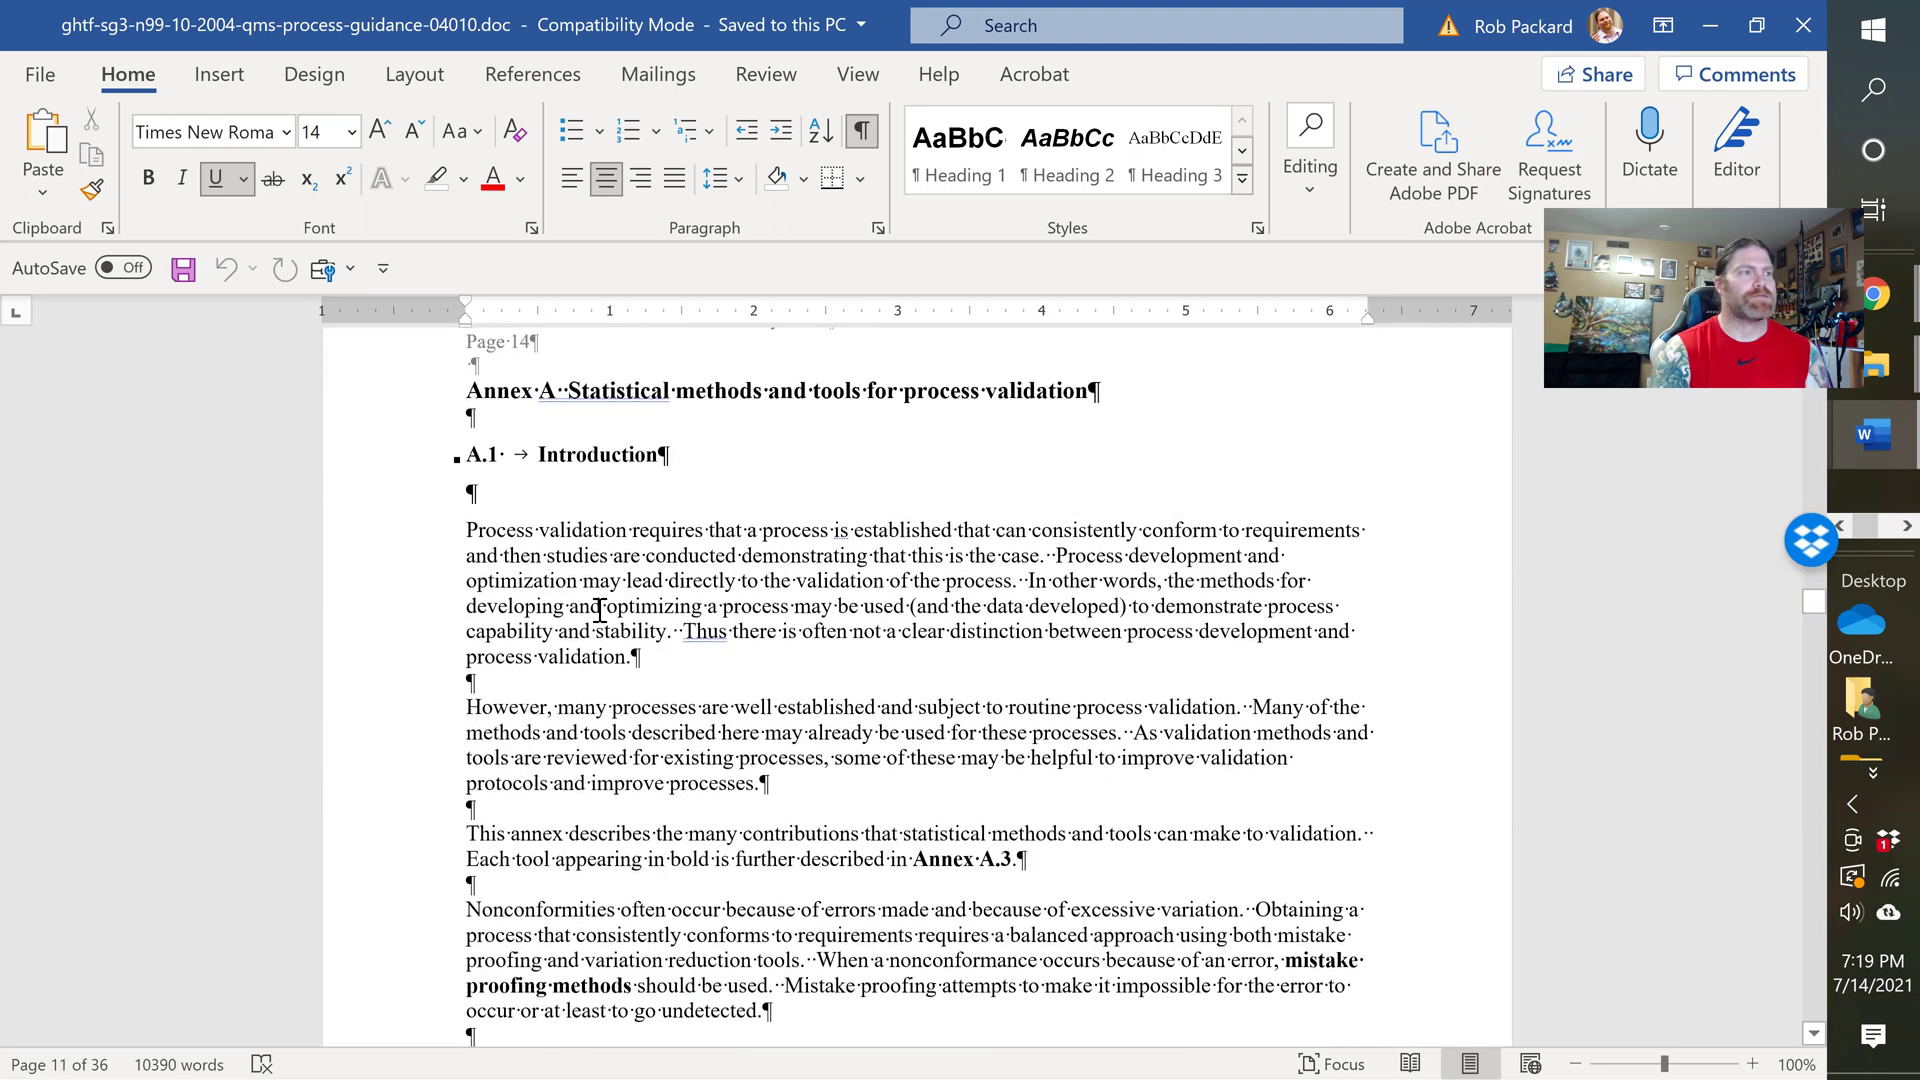
{"action": "scroll", "coordinate": [599, 610], "scroll_direction": "up", "scroll_amount": 3}
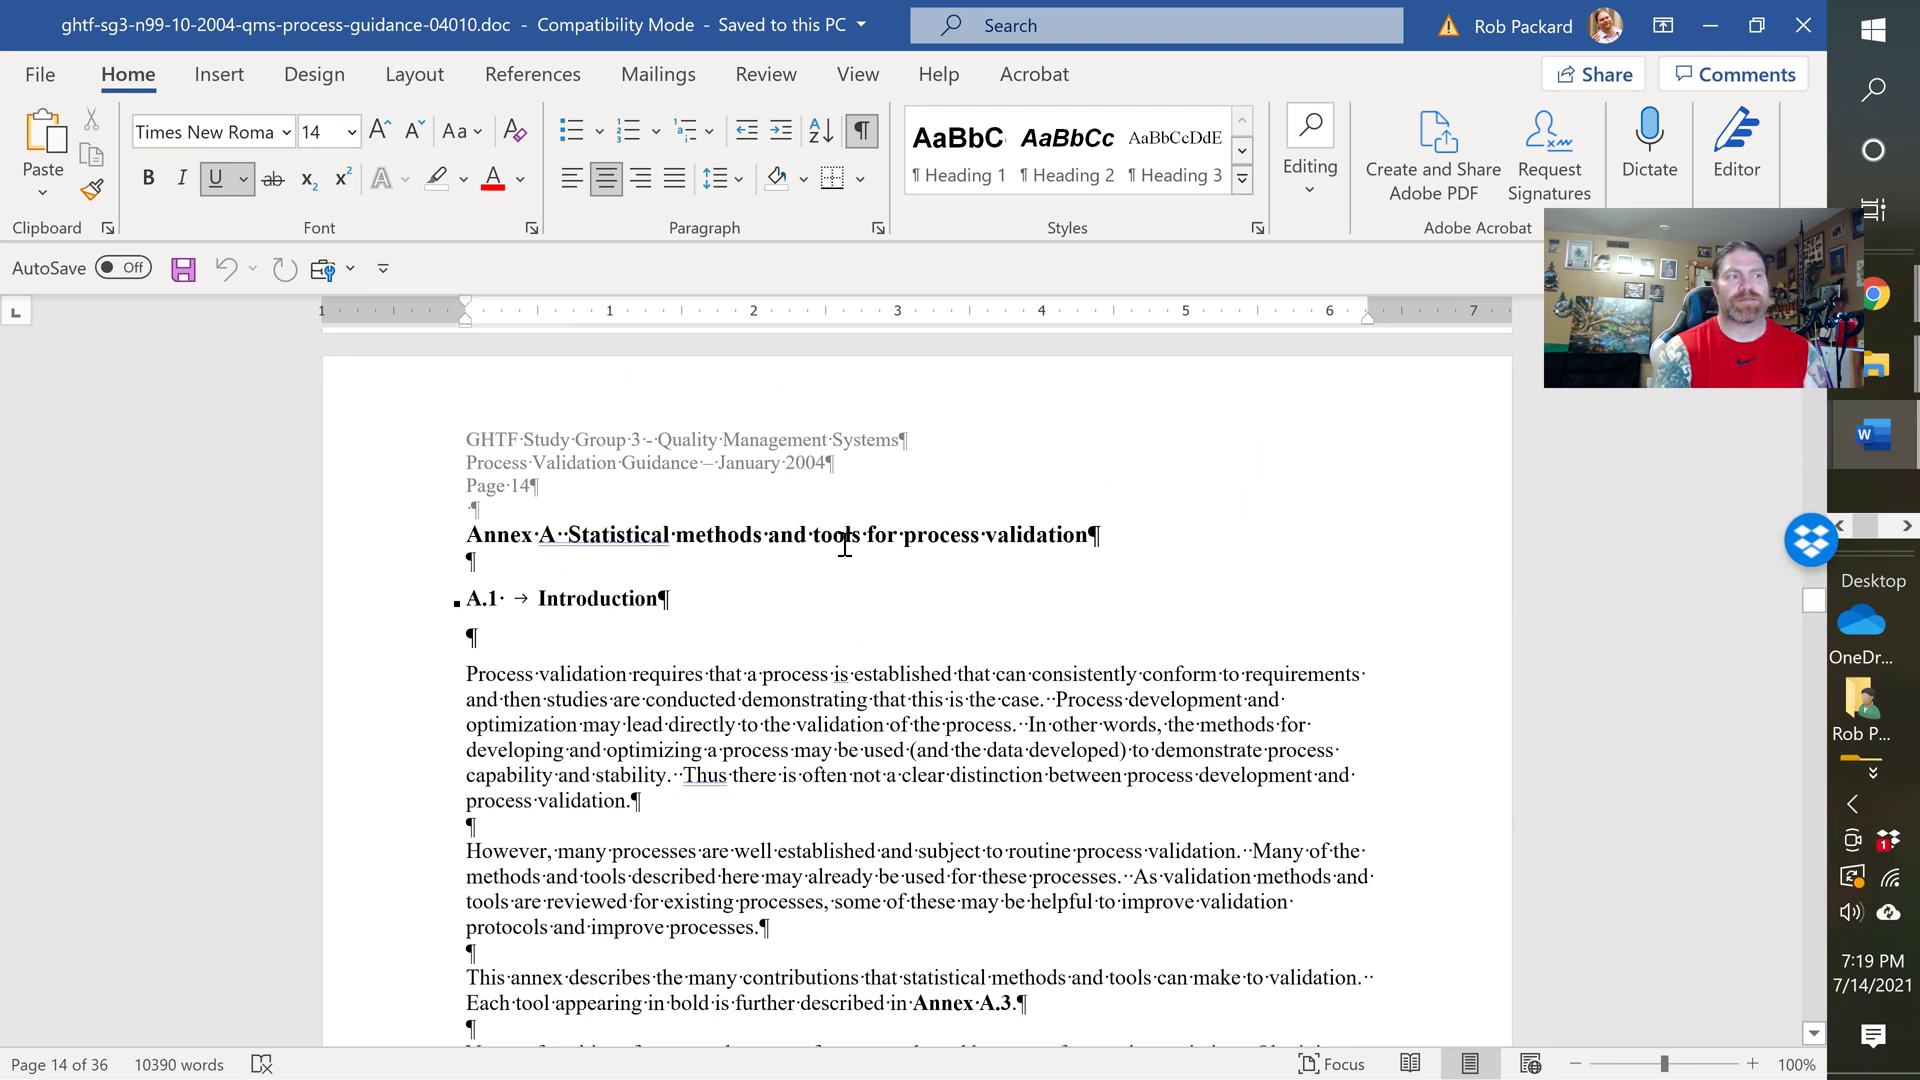
{"action": "scroll", "coordinate": [880, 573], "scroll_direction": "down", "scroll_amount": 20}
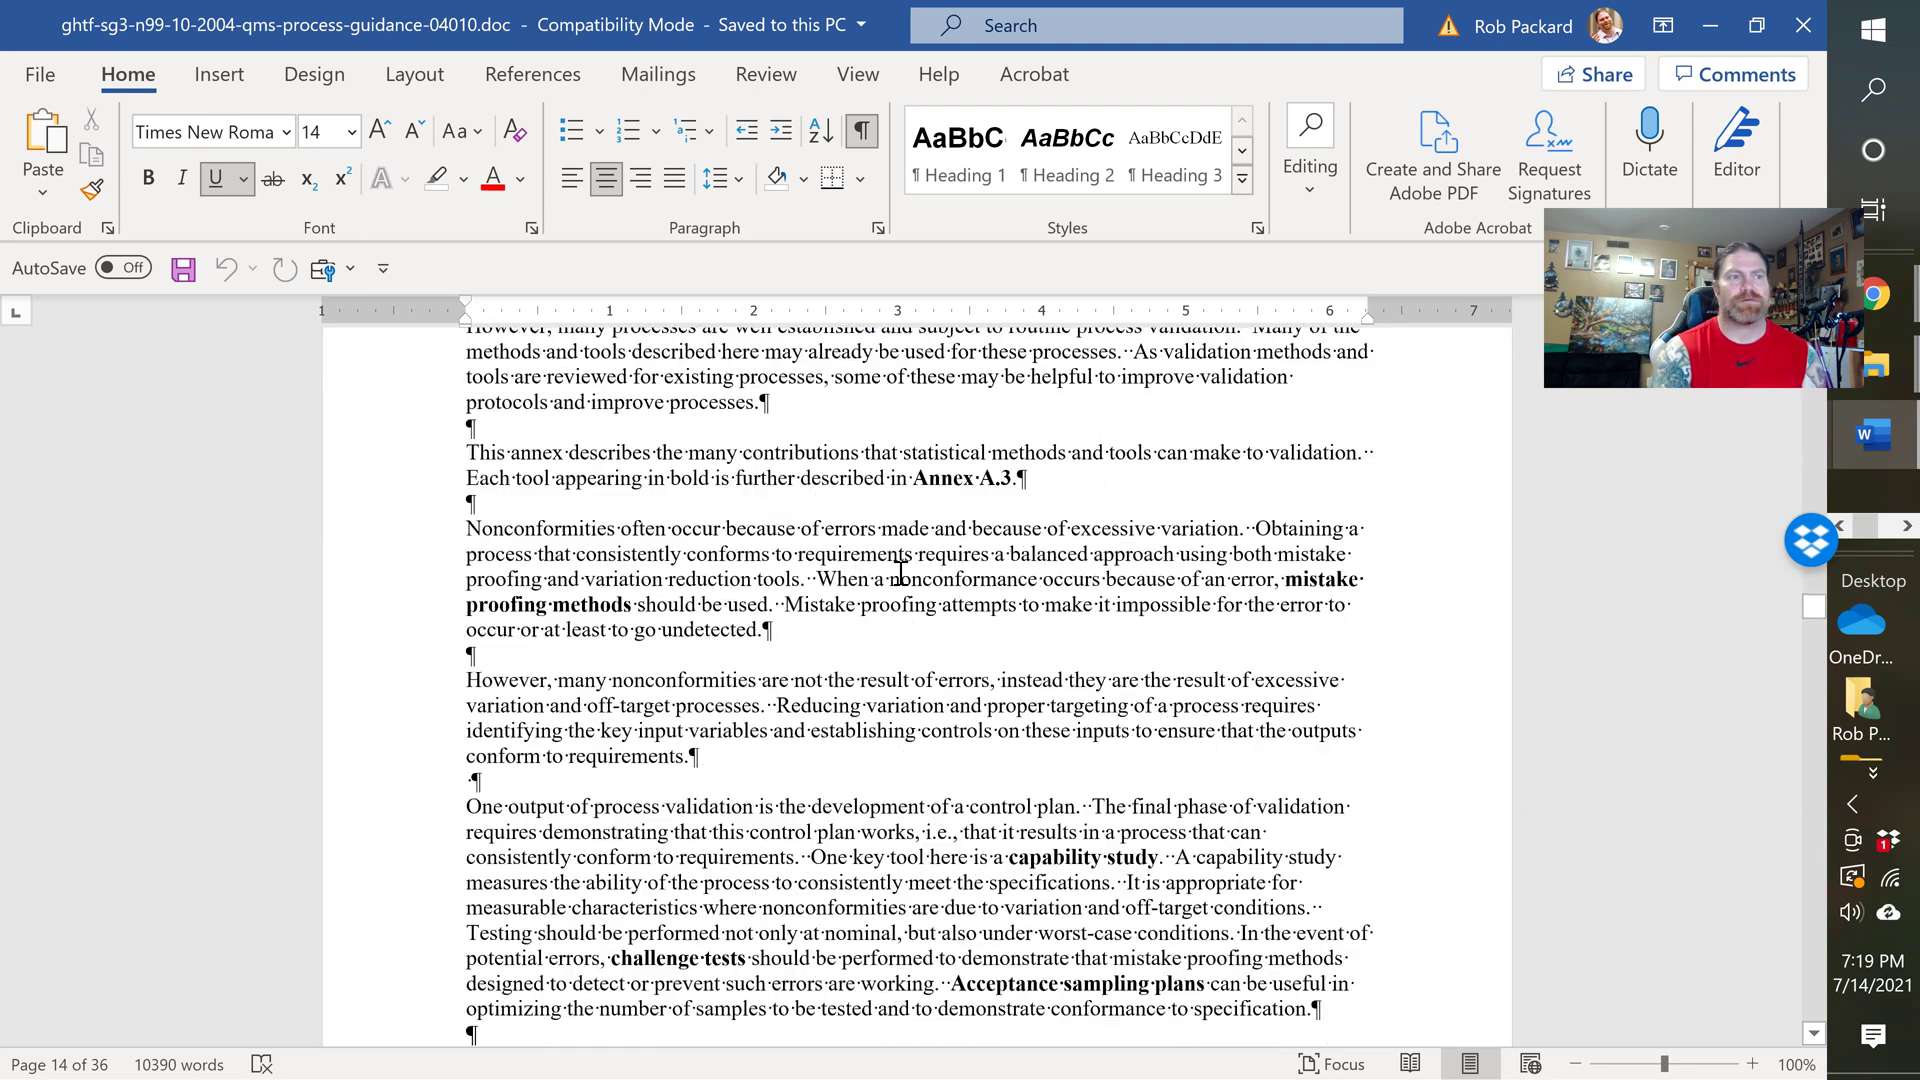
{"action": "scroll", "coordinate": [900, 573], "scroll_direction": "down", "scroll_amount": 20}
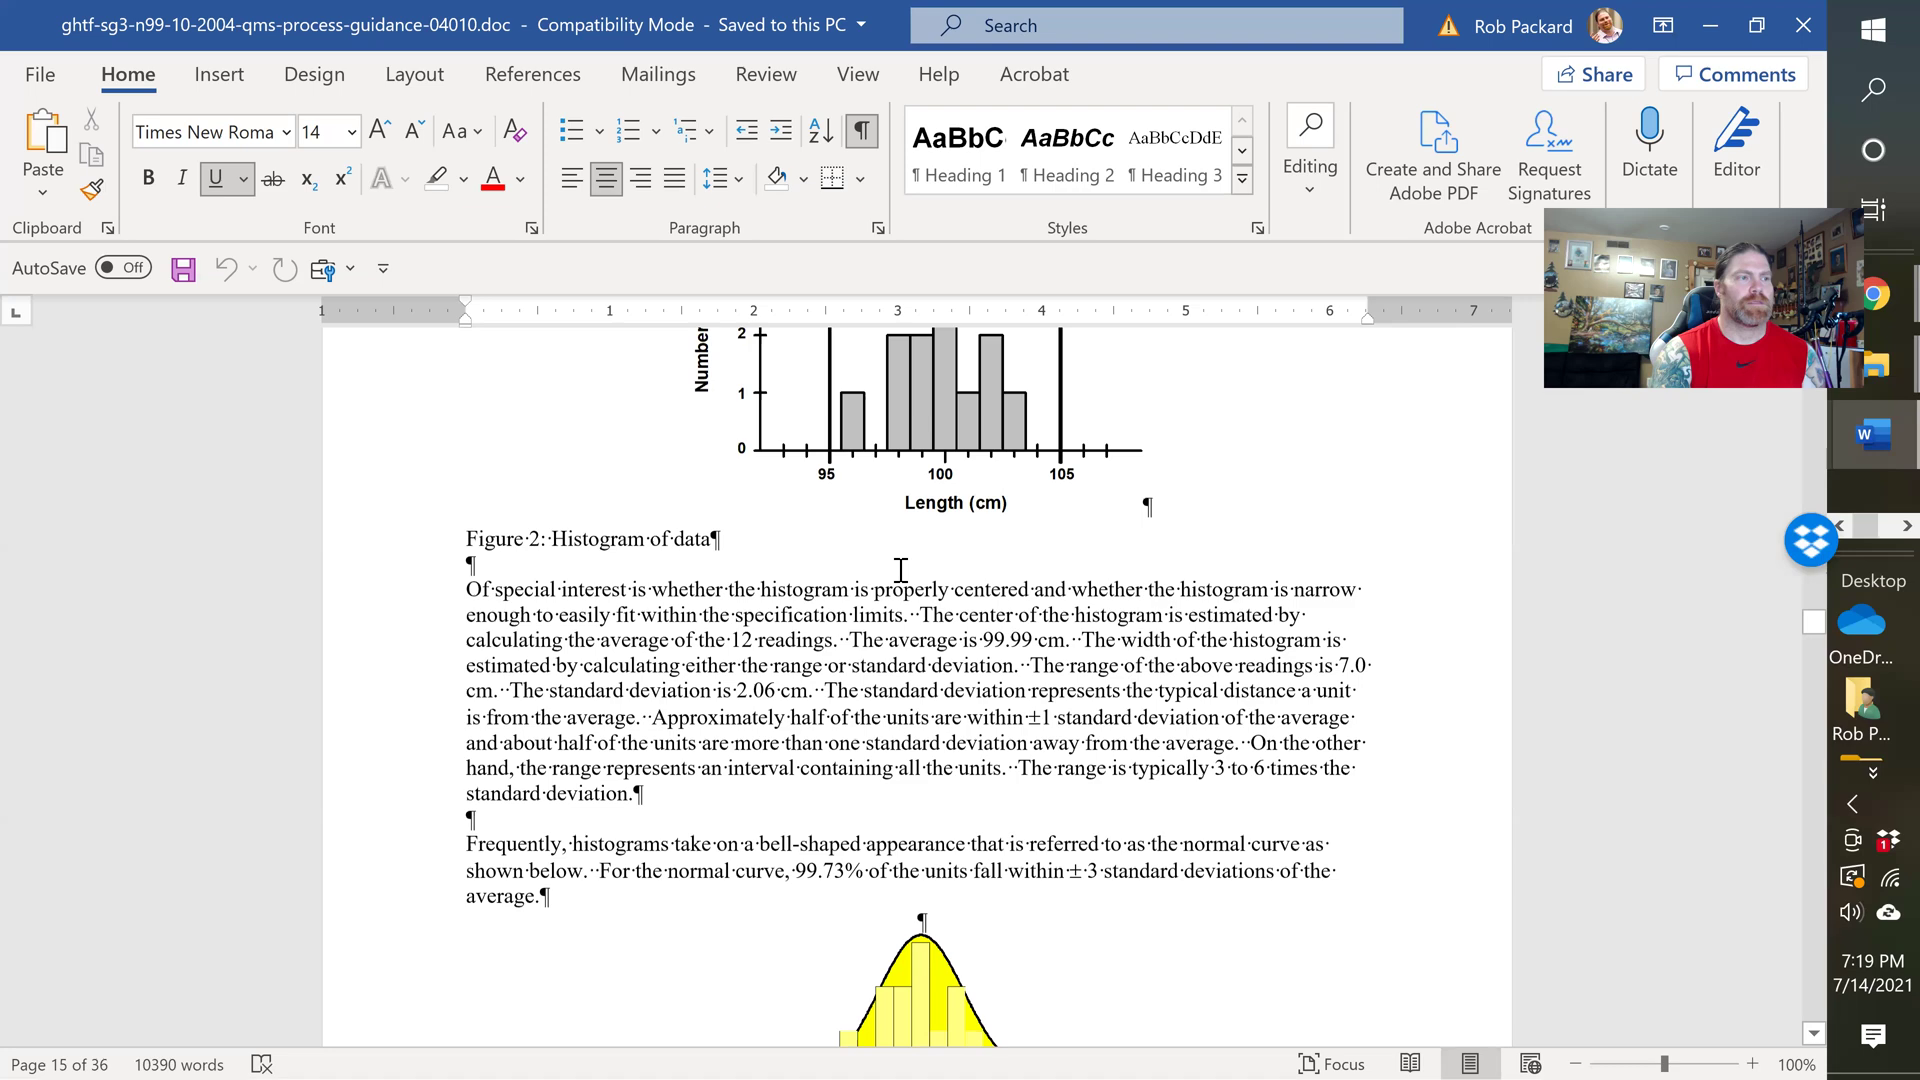
{"action": "scroll", "coordinate": [890, 570], "scroll_direction": "down", "scroll_amount": 20}
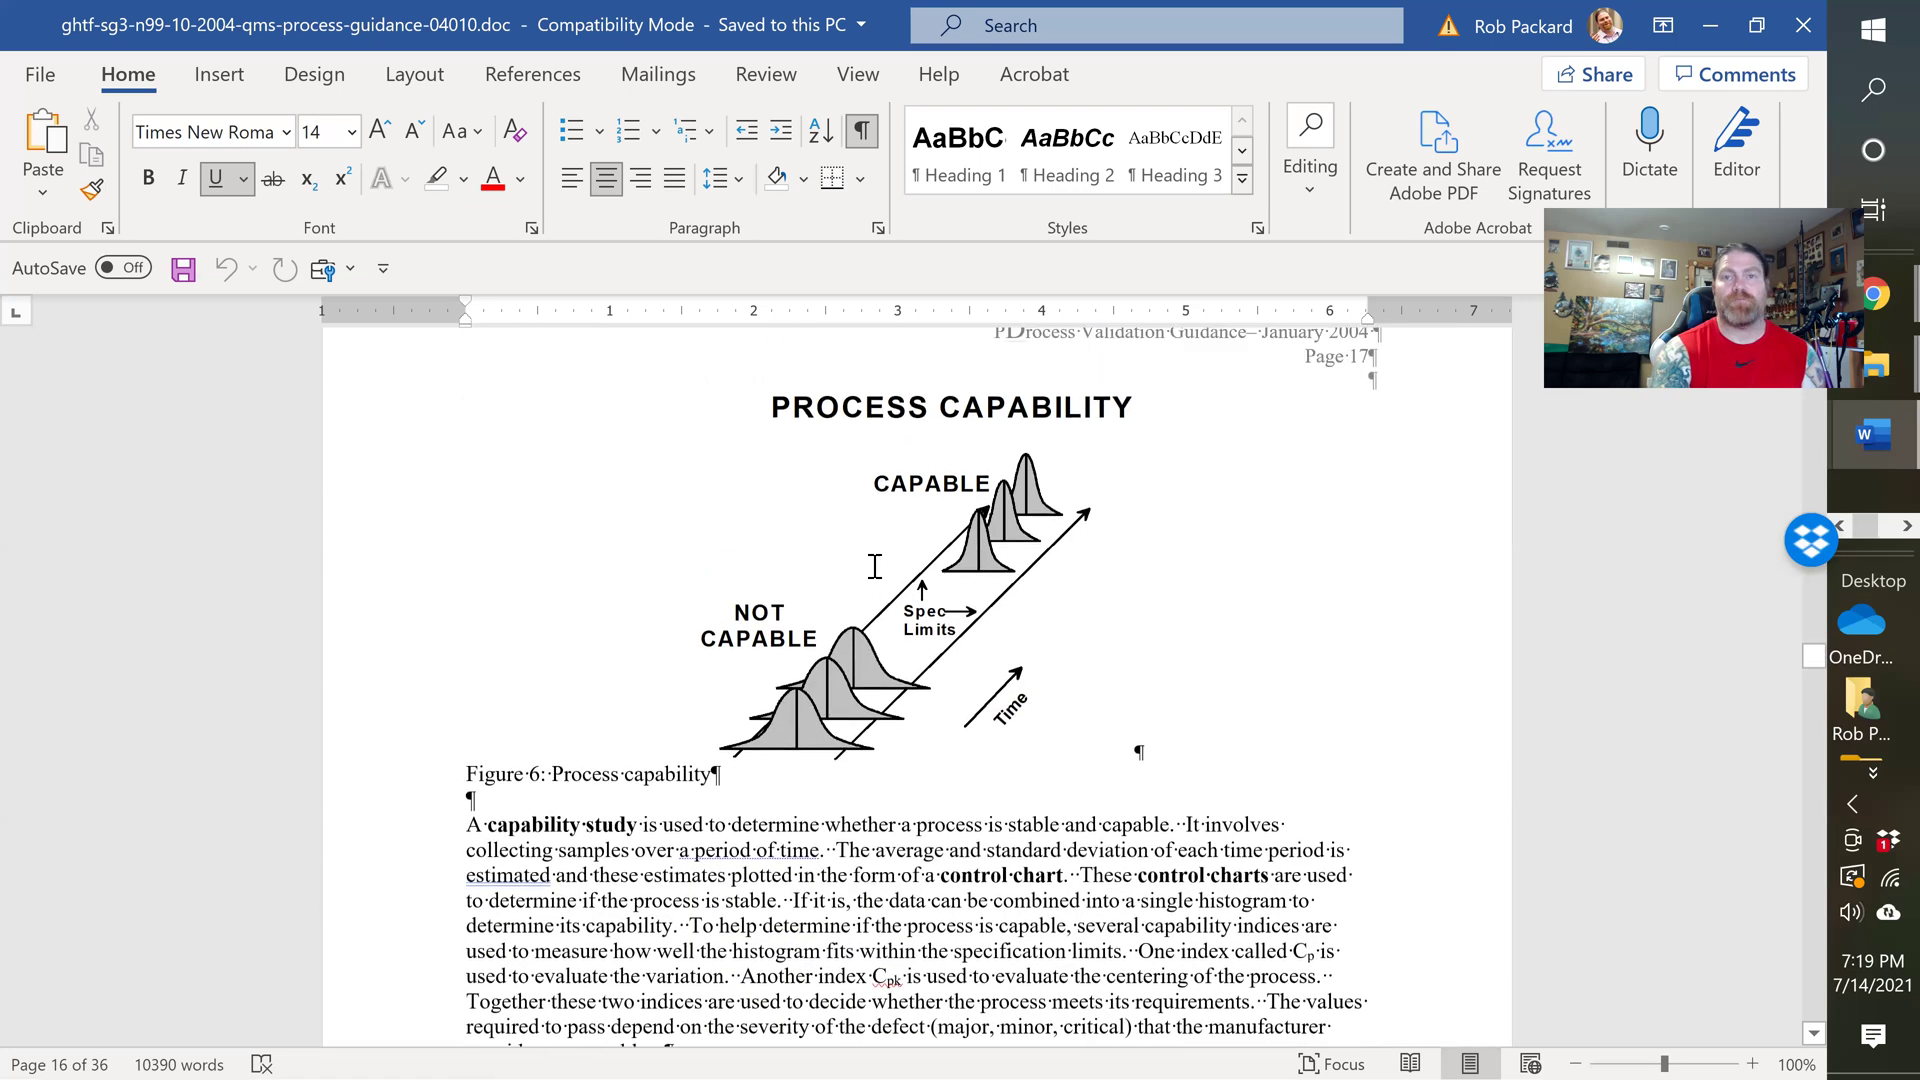
{"action": "scroll", "coordinate": [870, 564], "scroll_direction": "down", "scroll_amount": 20}
{"action": "scroll", "coordinate": [837, 560], "scroll_direction": "down", "scroll_amount": 8}
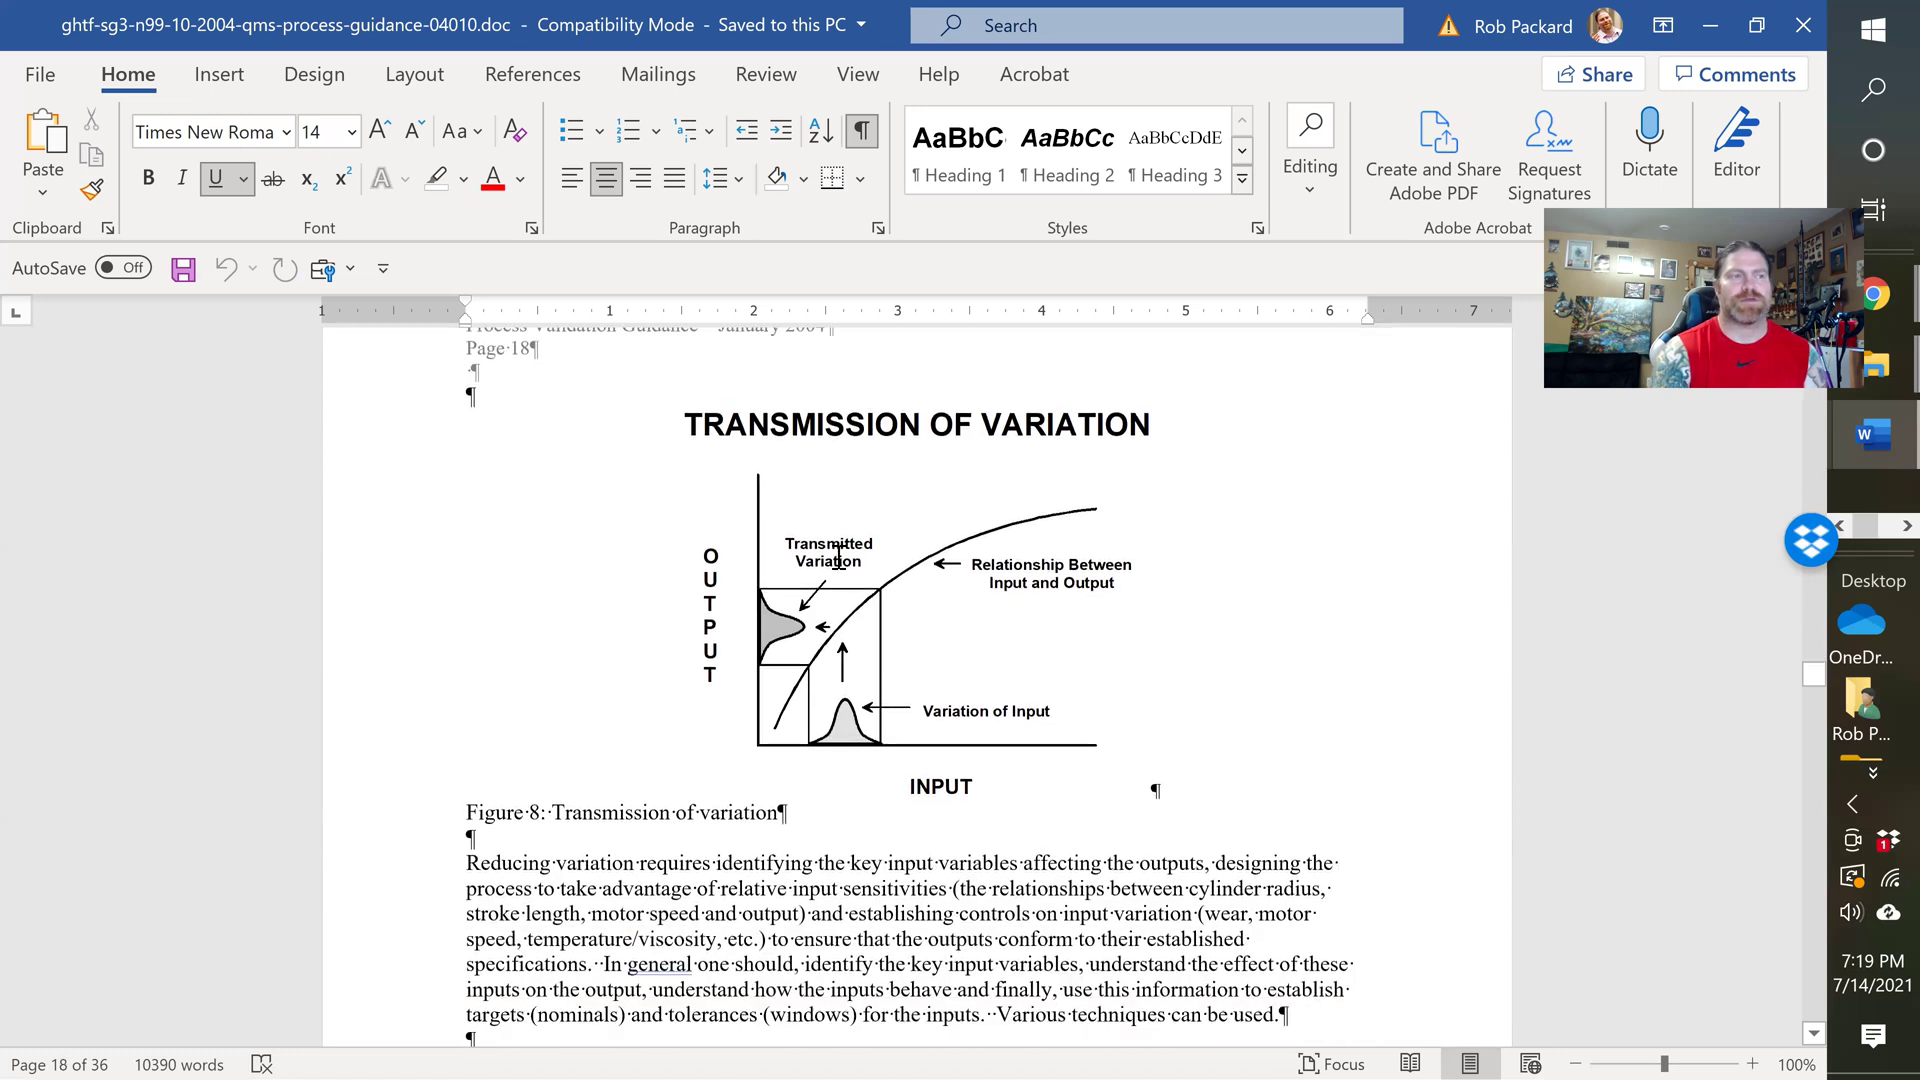
{"action": "scroll", "coordinate": [830, 560], "scroll_direction": "down", "scroll_amount": 20}
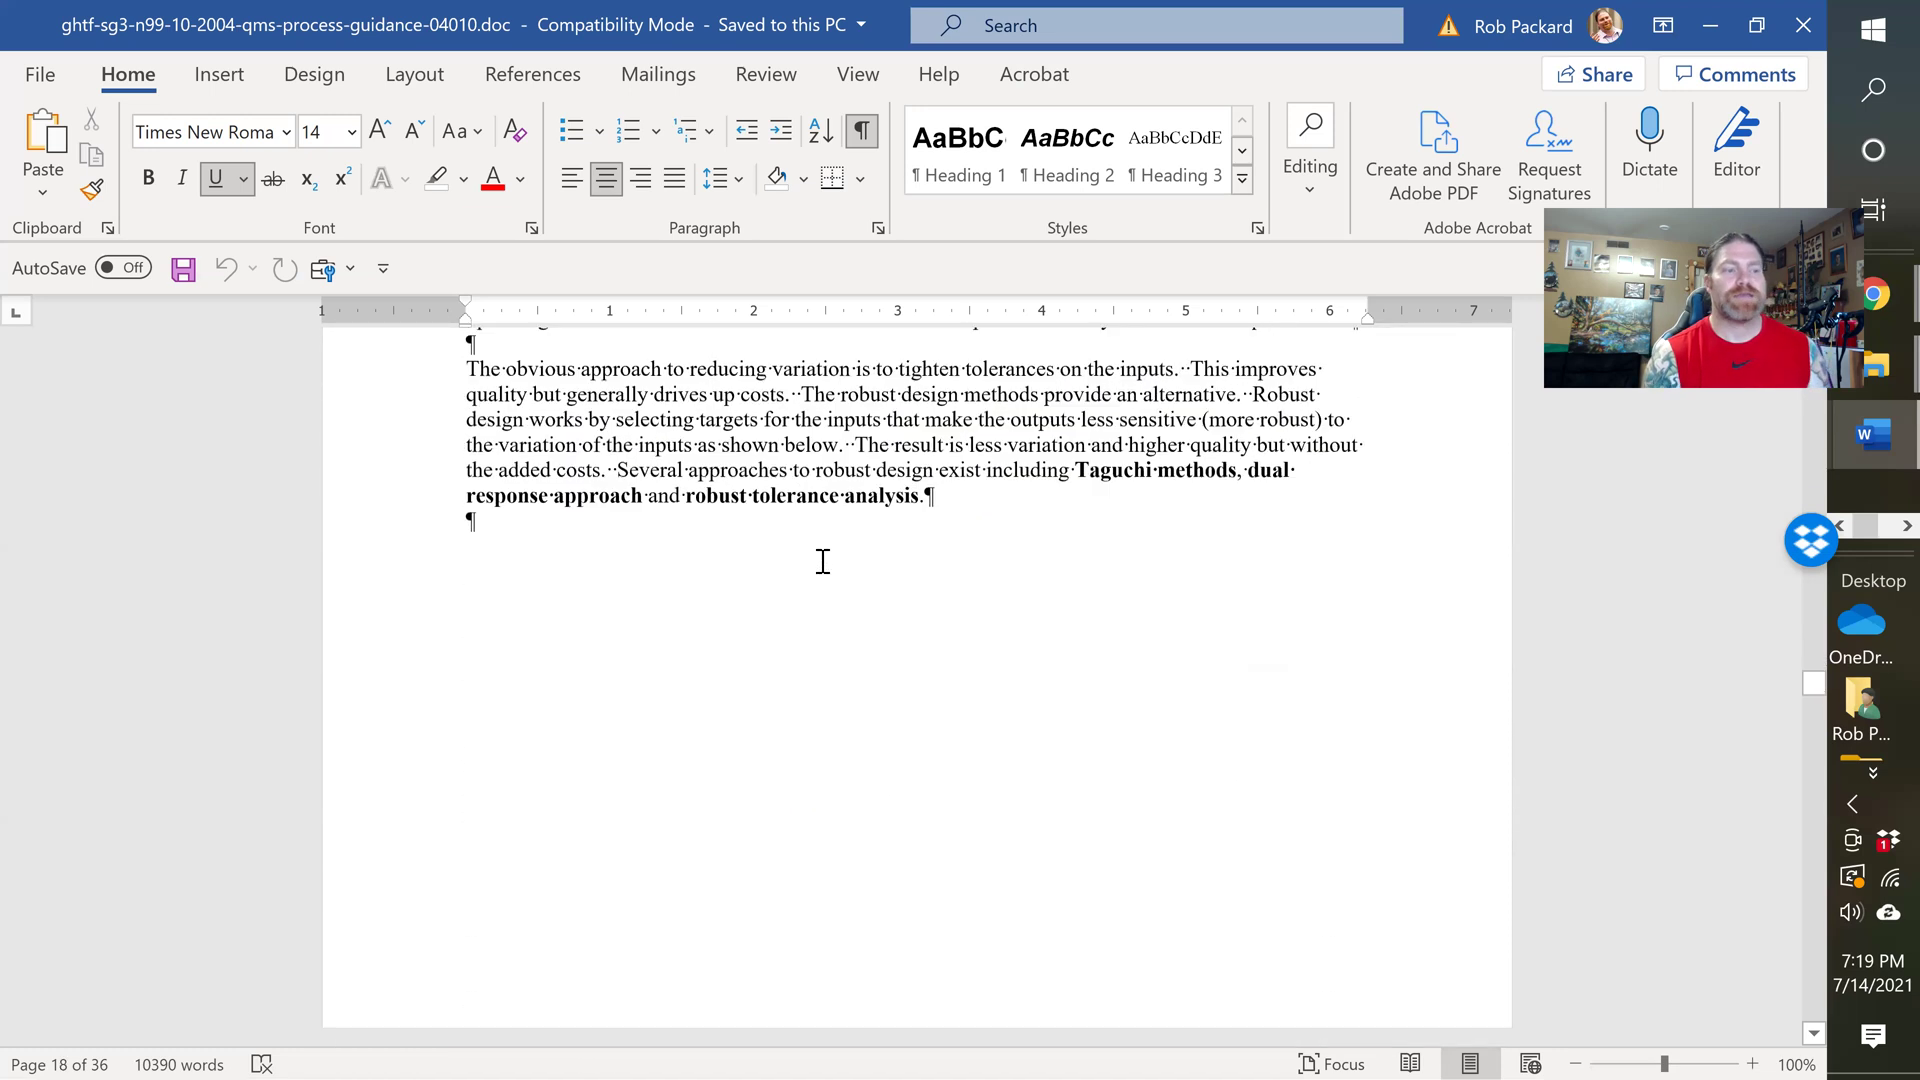
Step: Continue past the statistical tool descriptions to the Annex B heat-sealing Foreword
{"action": "scroll", "coordinate": [806, 575], "scroll_direction": "down", "scroll_amount": 20}
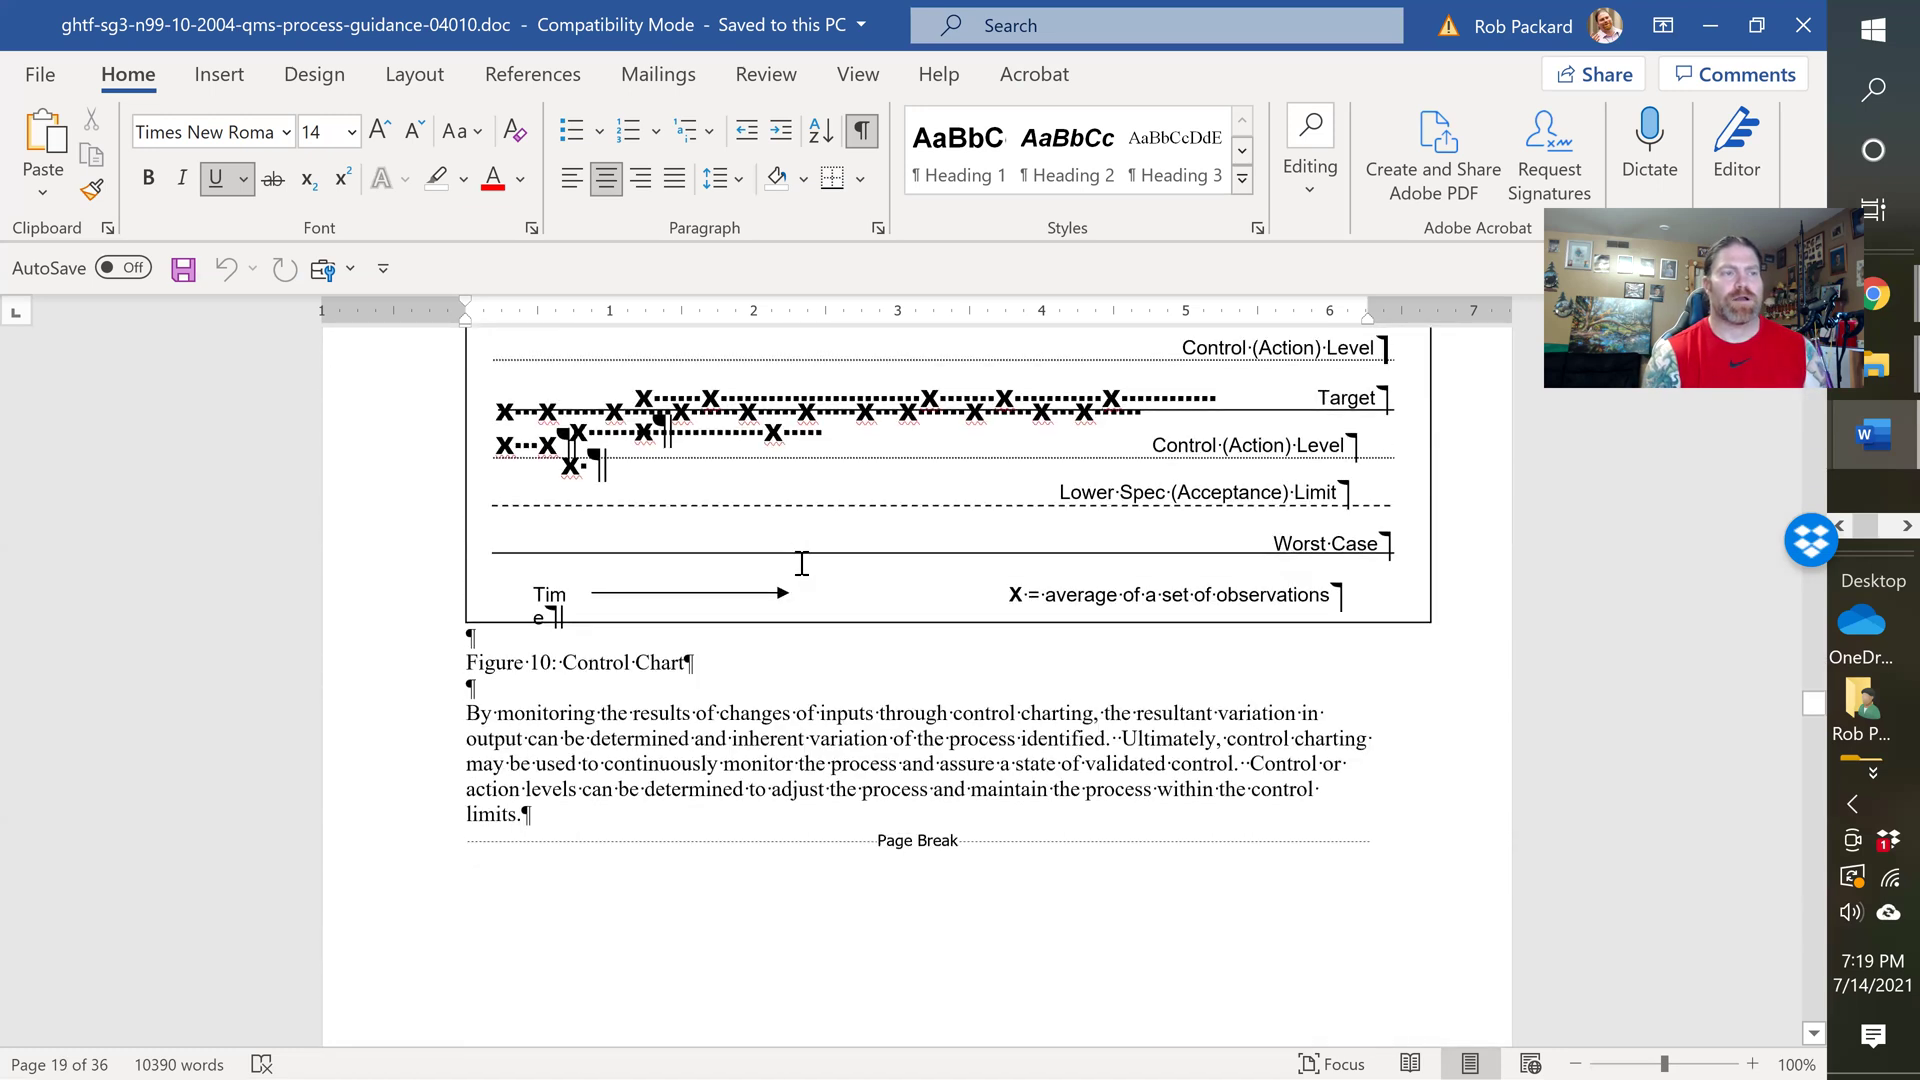
{"action": "scroll", "coordinate": [790, 565], "scroll_direction": "up", "scroll_amount": 7}
{"action": "scroll", "coordinate": [787, 560], "scroll_direction": "up", "scroll_amount": 3}
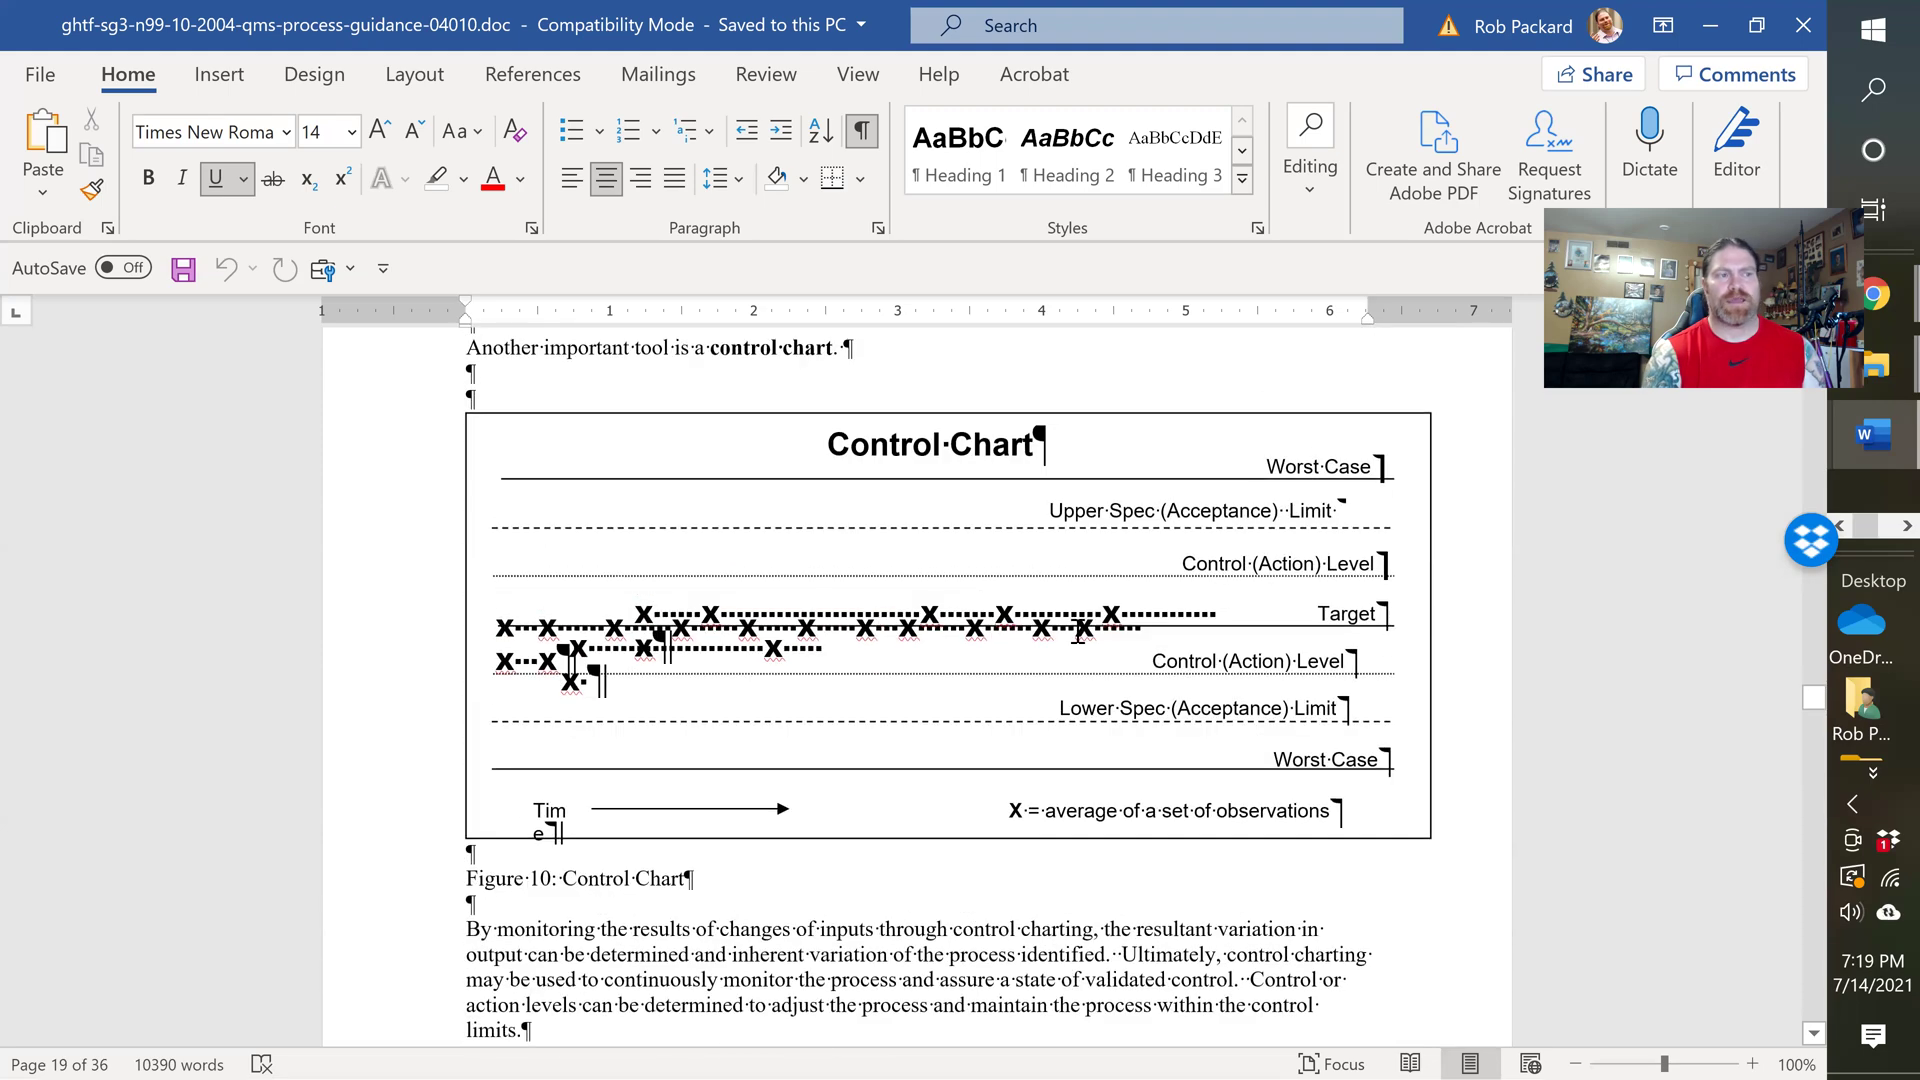
{"action": "scroll", "coordinate": [960, 517], "scroll_direction": "down", "scroll_amount": 20}
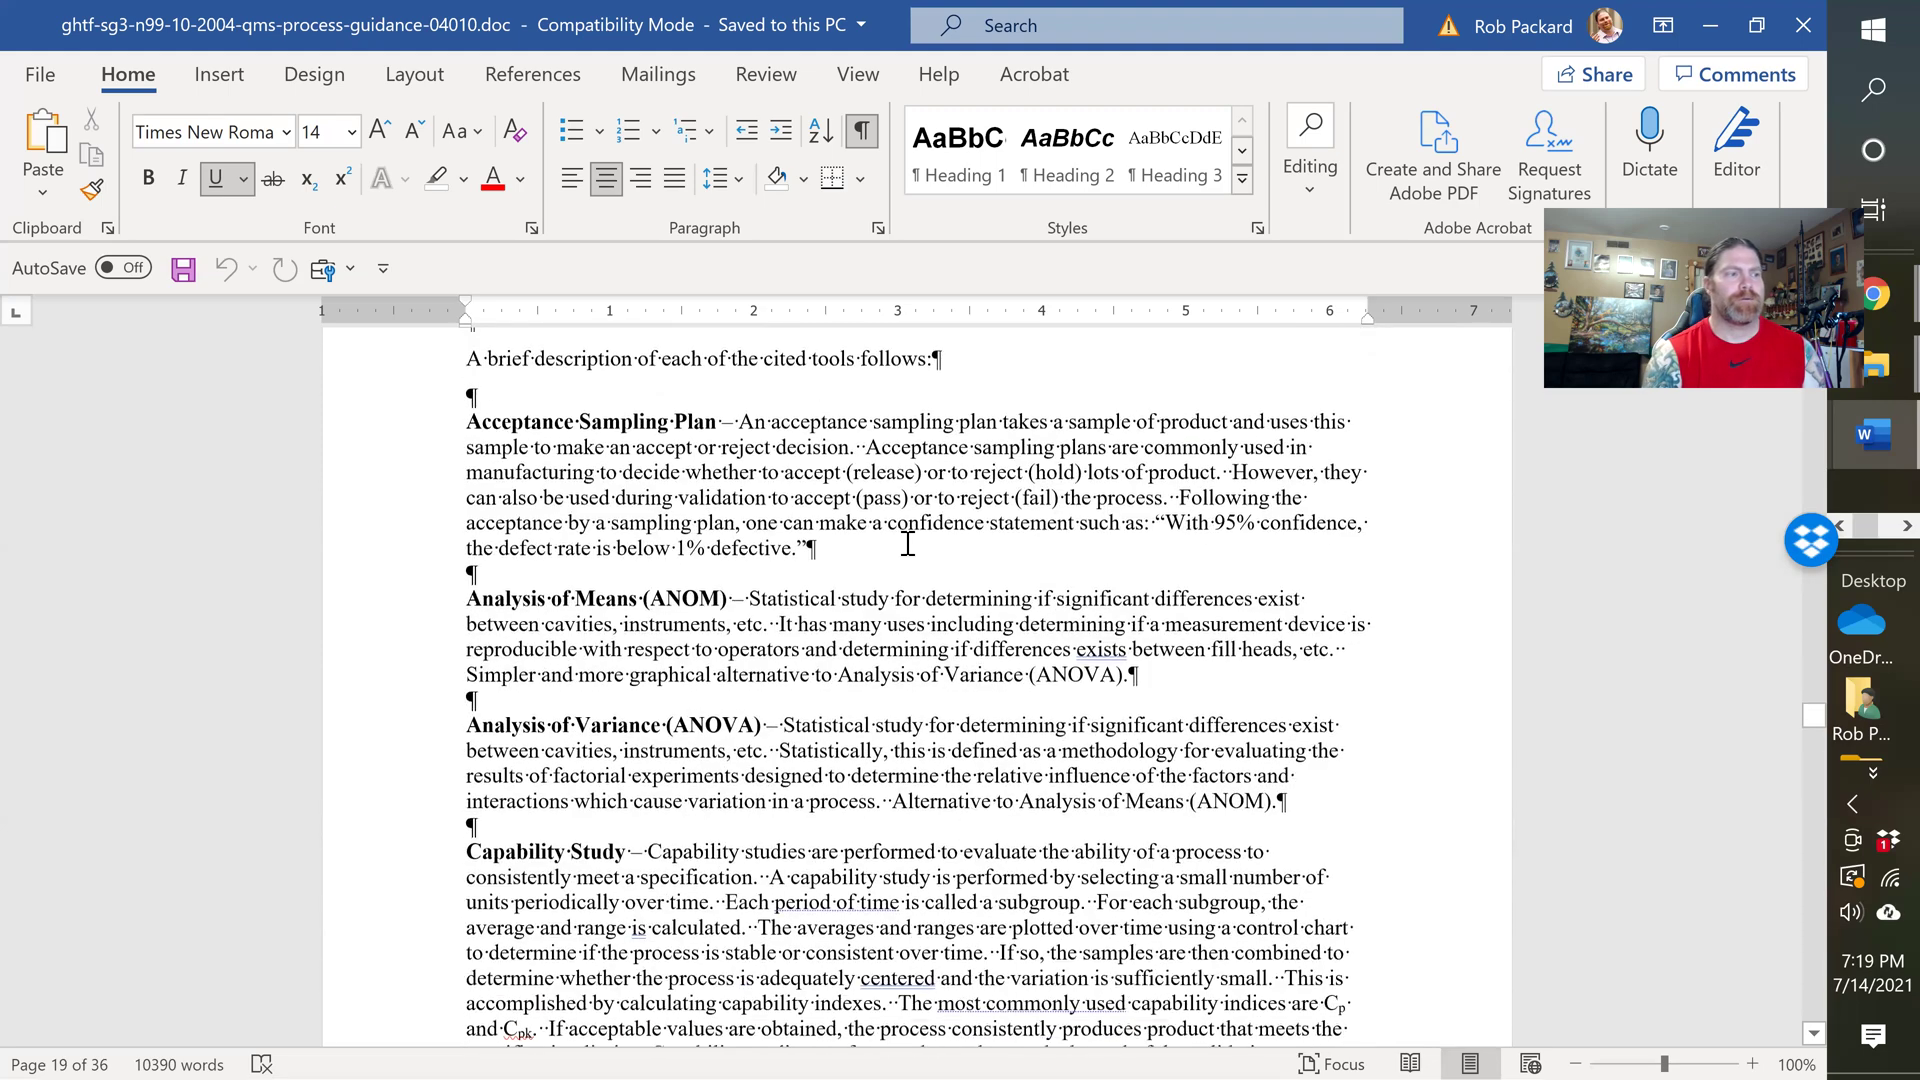
{"action": "scroll", "coordinate": [902, 543], "scroll_direction": "down", "scroll_amount": 20}
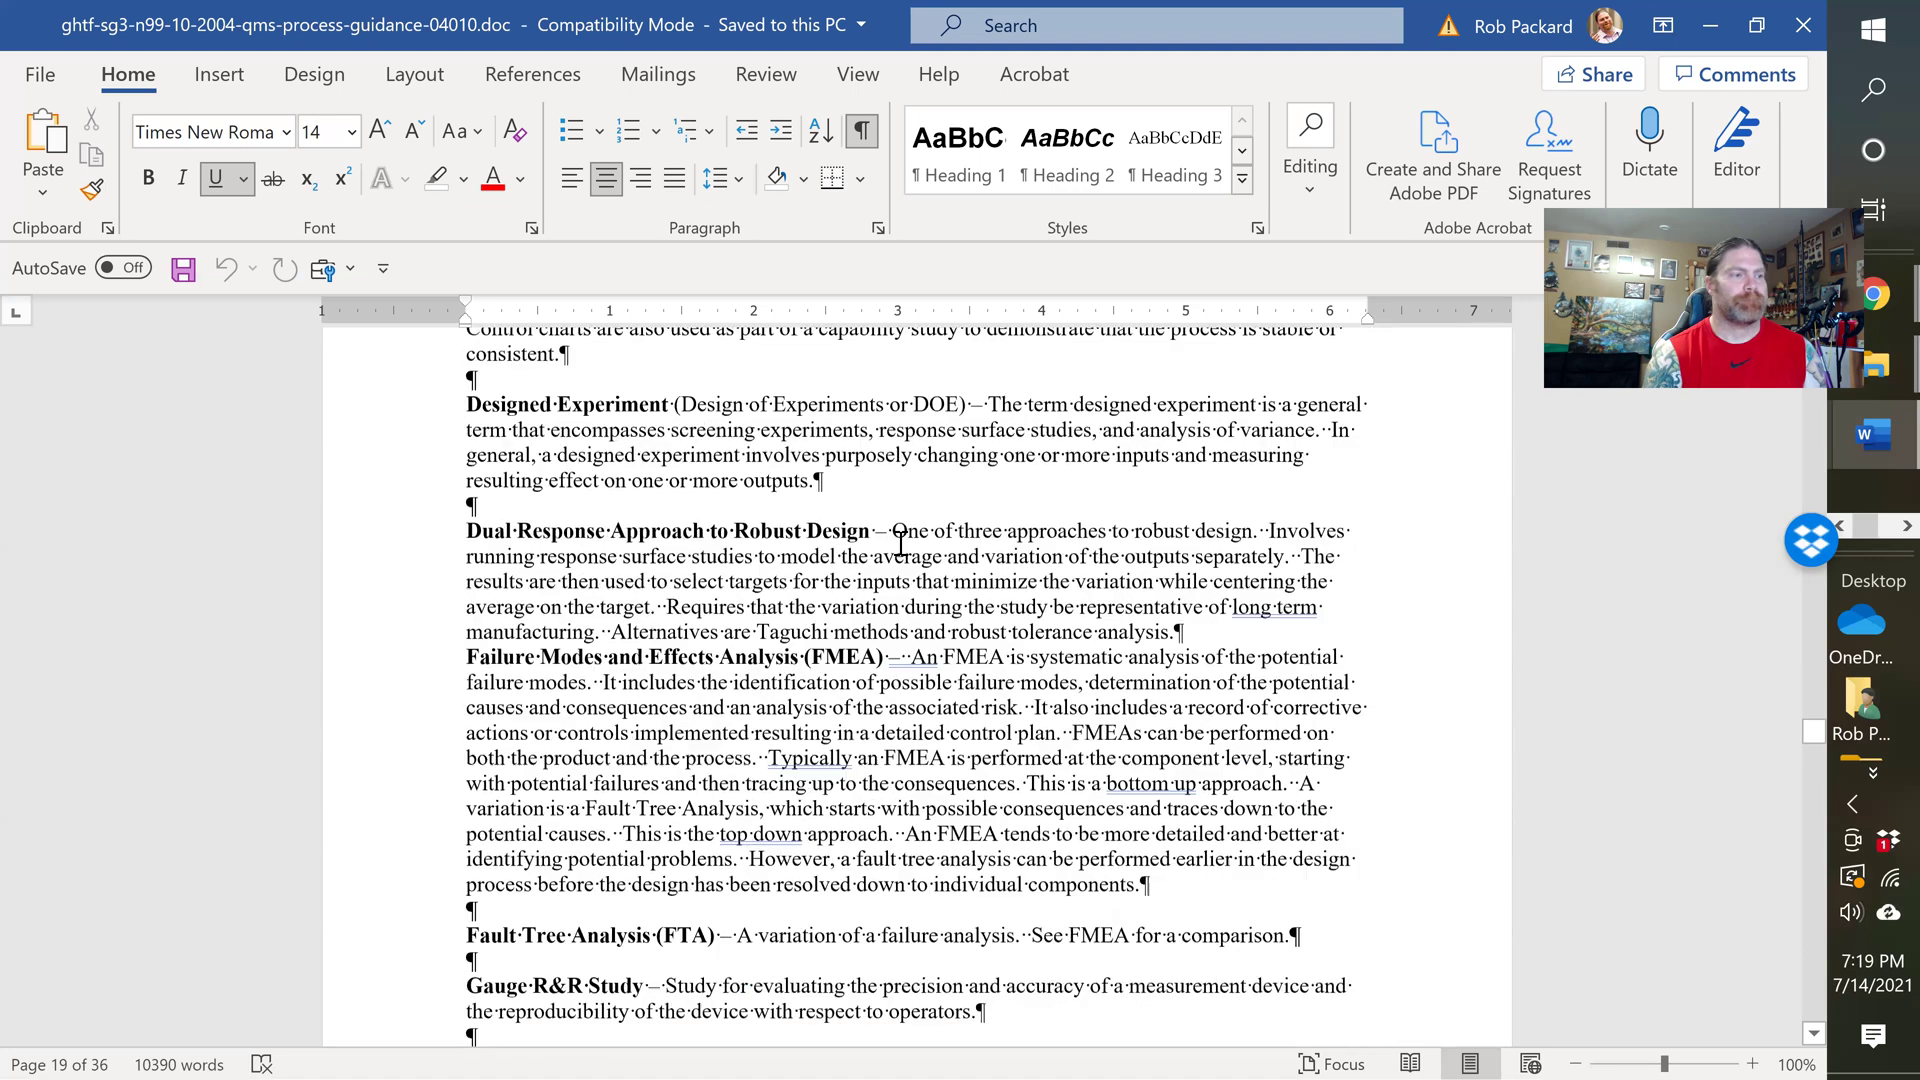
{"action": "scroll", "coordinate": [897, 556], "scroll_direction": "down", "scroll_amount": 20}
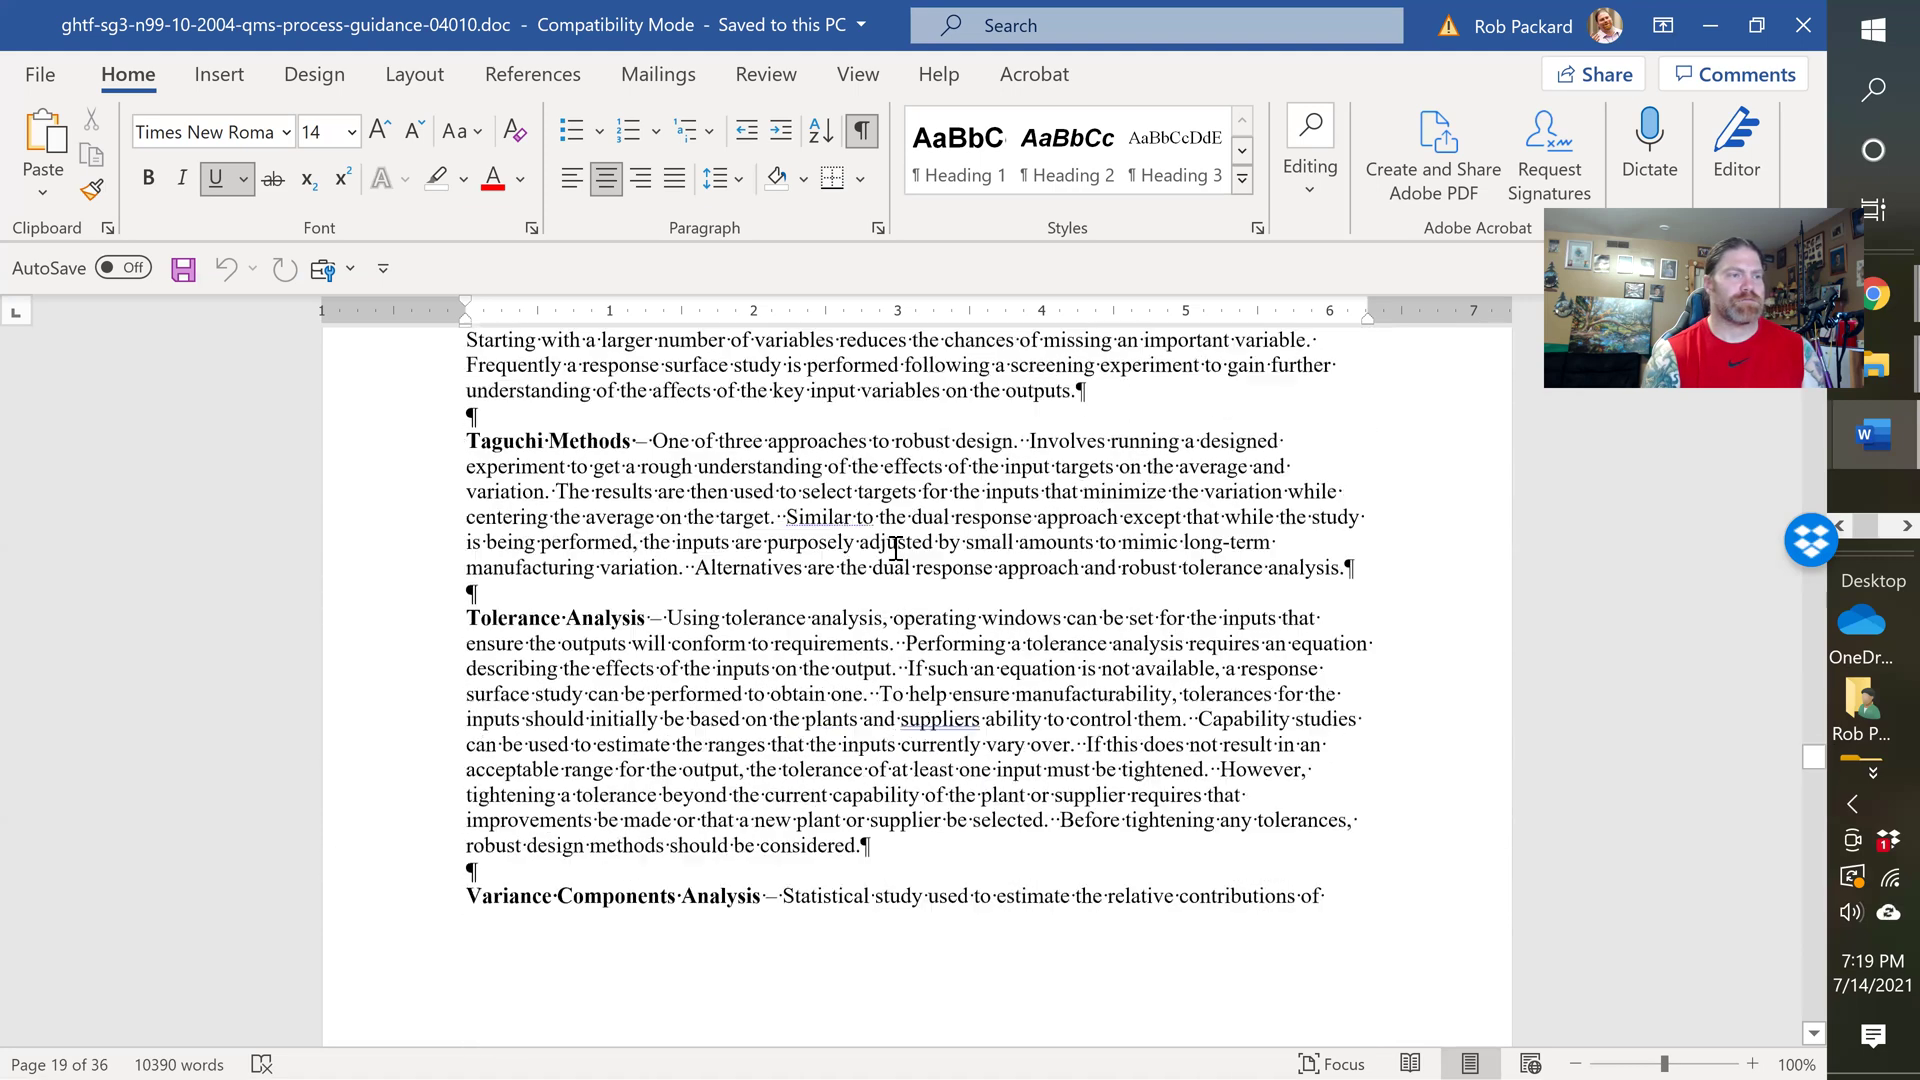
{"action": "scroll", "coordinate": [896, 548], "scroll_direction": "down", "scroll_amount": 10}
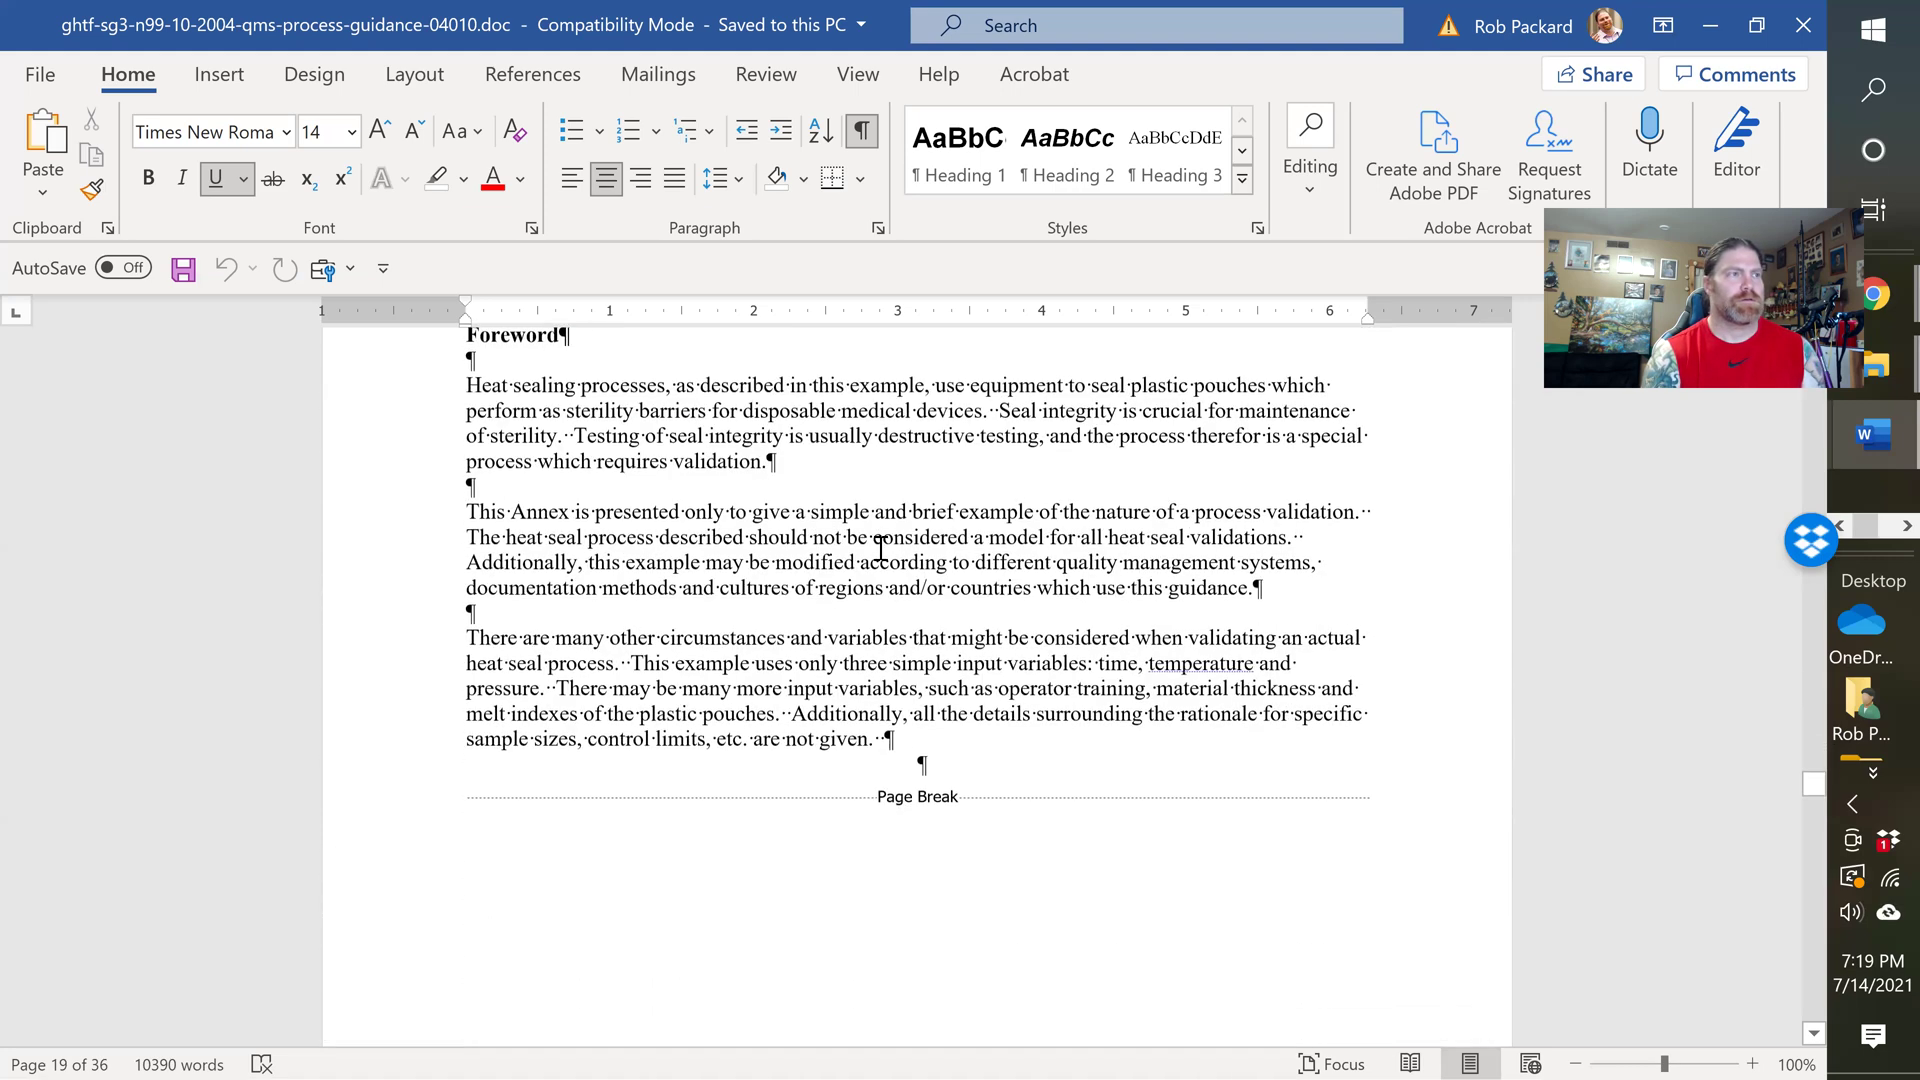
Step: Scroll through the Annex B heat-sealing example protocol pages
{"action": "scroll", "coordinate": [878, 544], "scroll_direction": "up", "scroll_amount": 3}
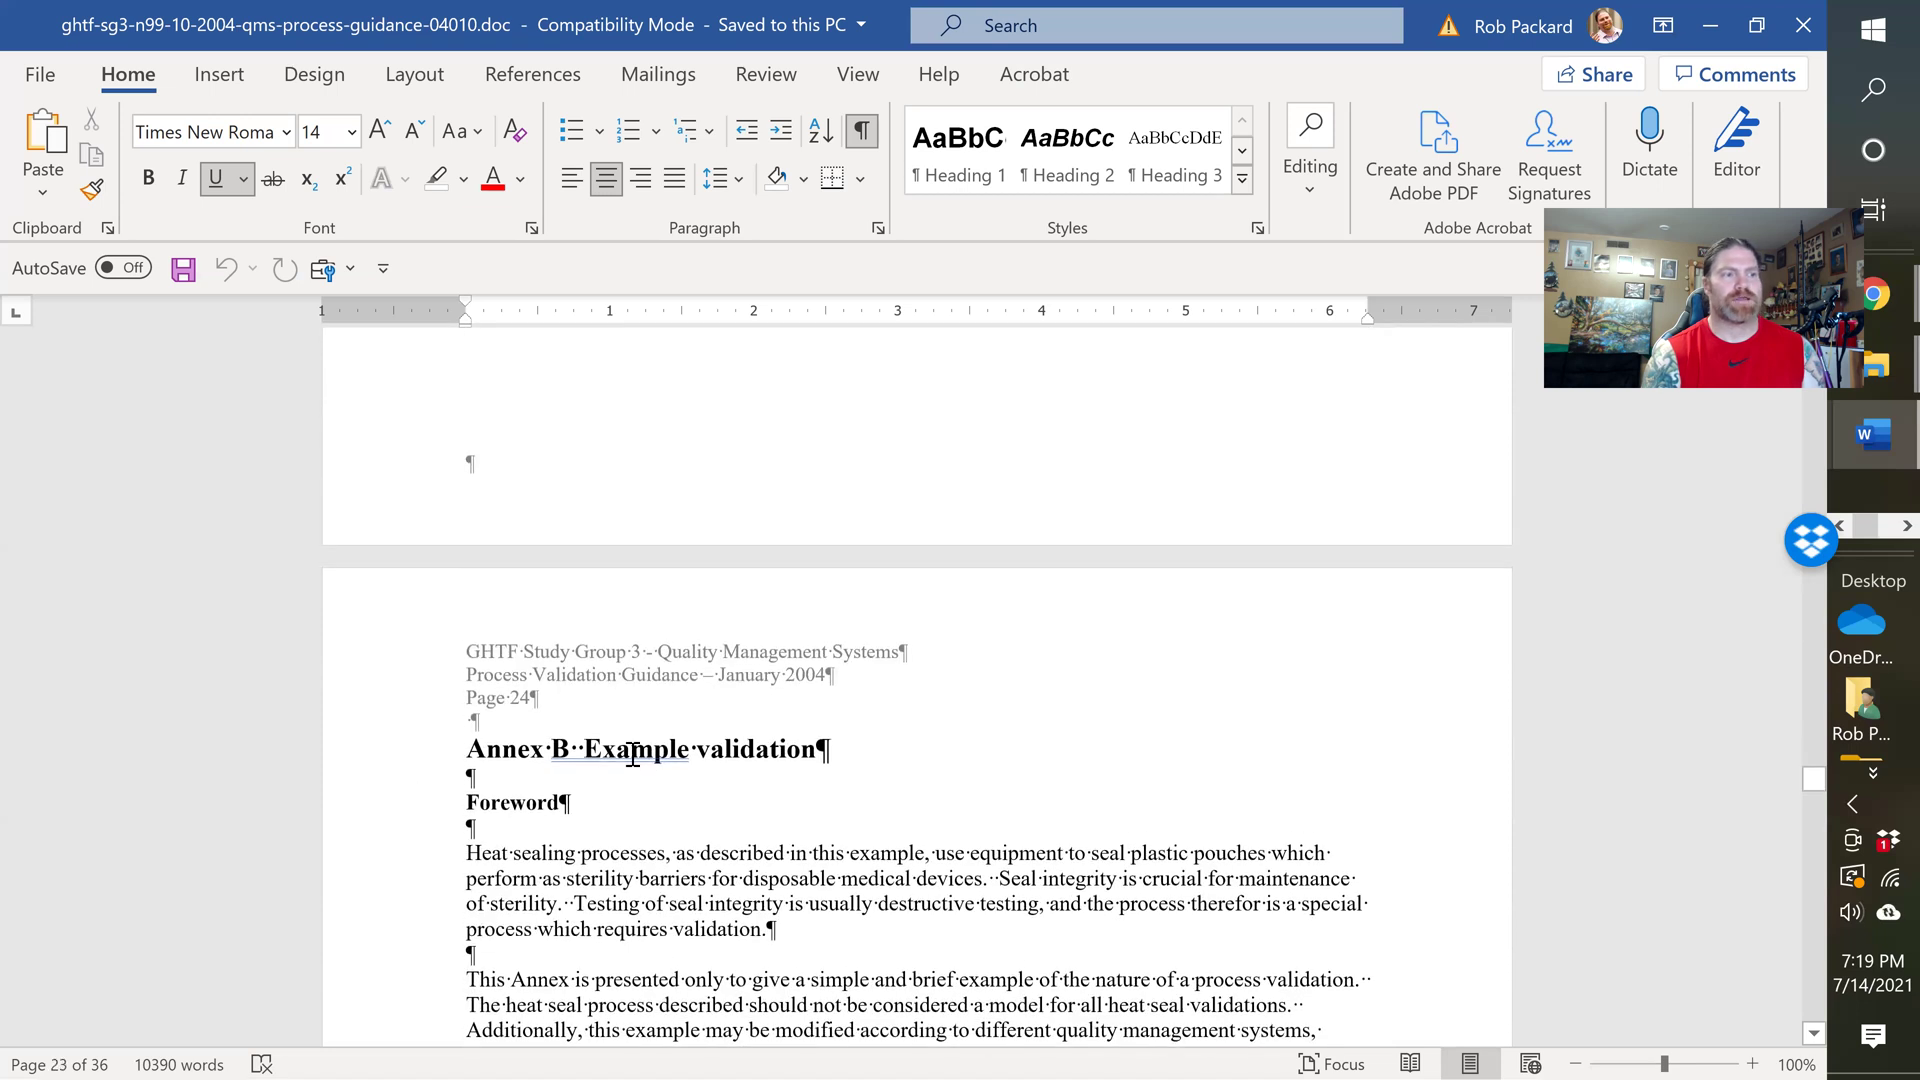
{"action": "scroll", "coordinate": [1020, 664], "scroll_direction": "down", "scroll_amount": 12}
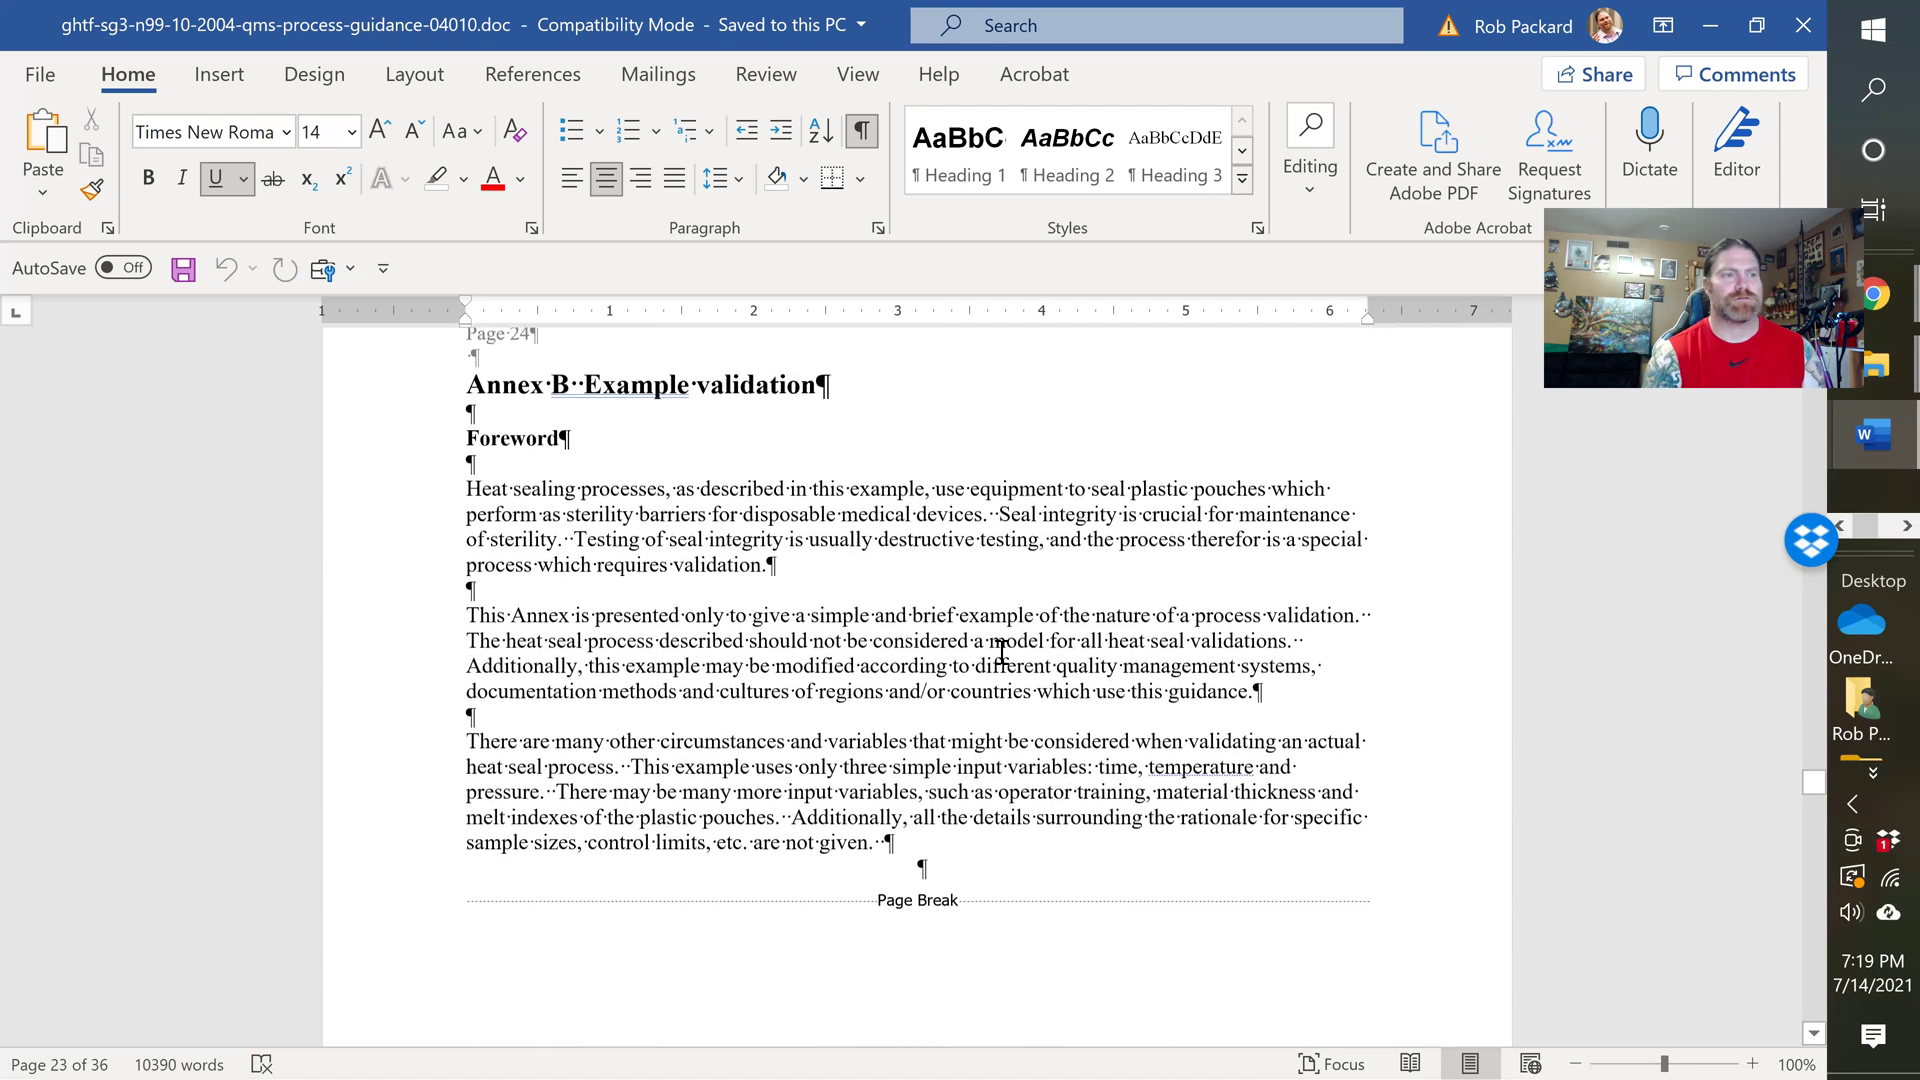
{"action": "scroll", "coordinate": [986, 628], "scroll_direction": "down", "scroll_amount": 7}
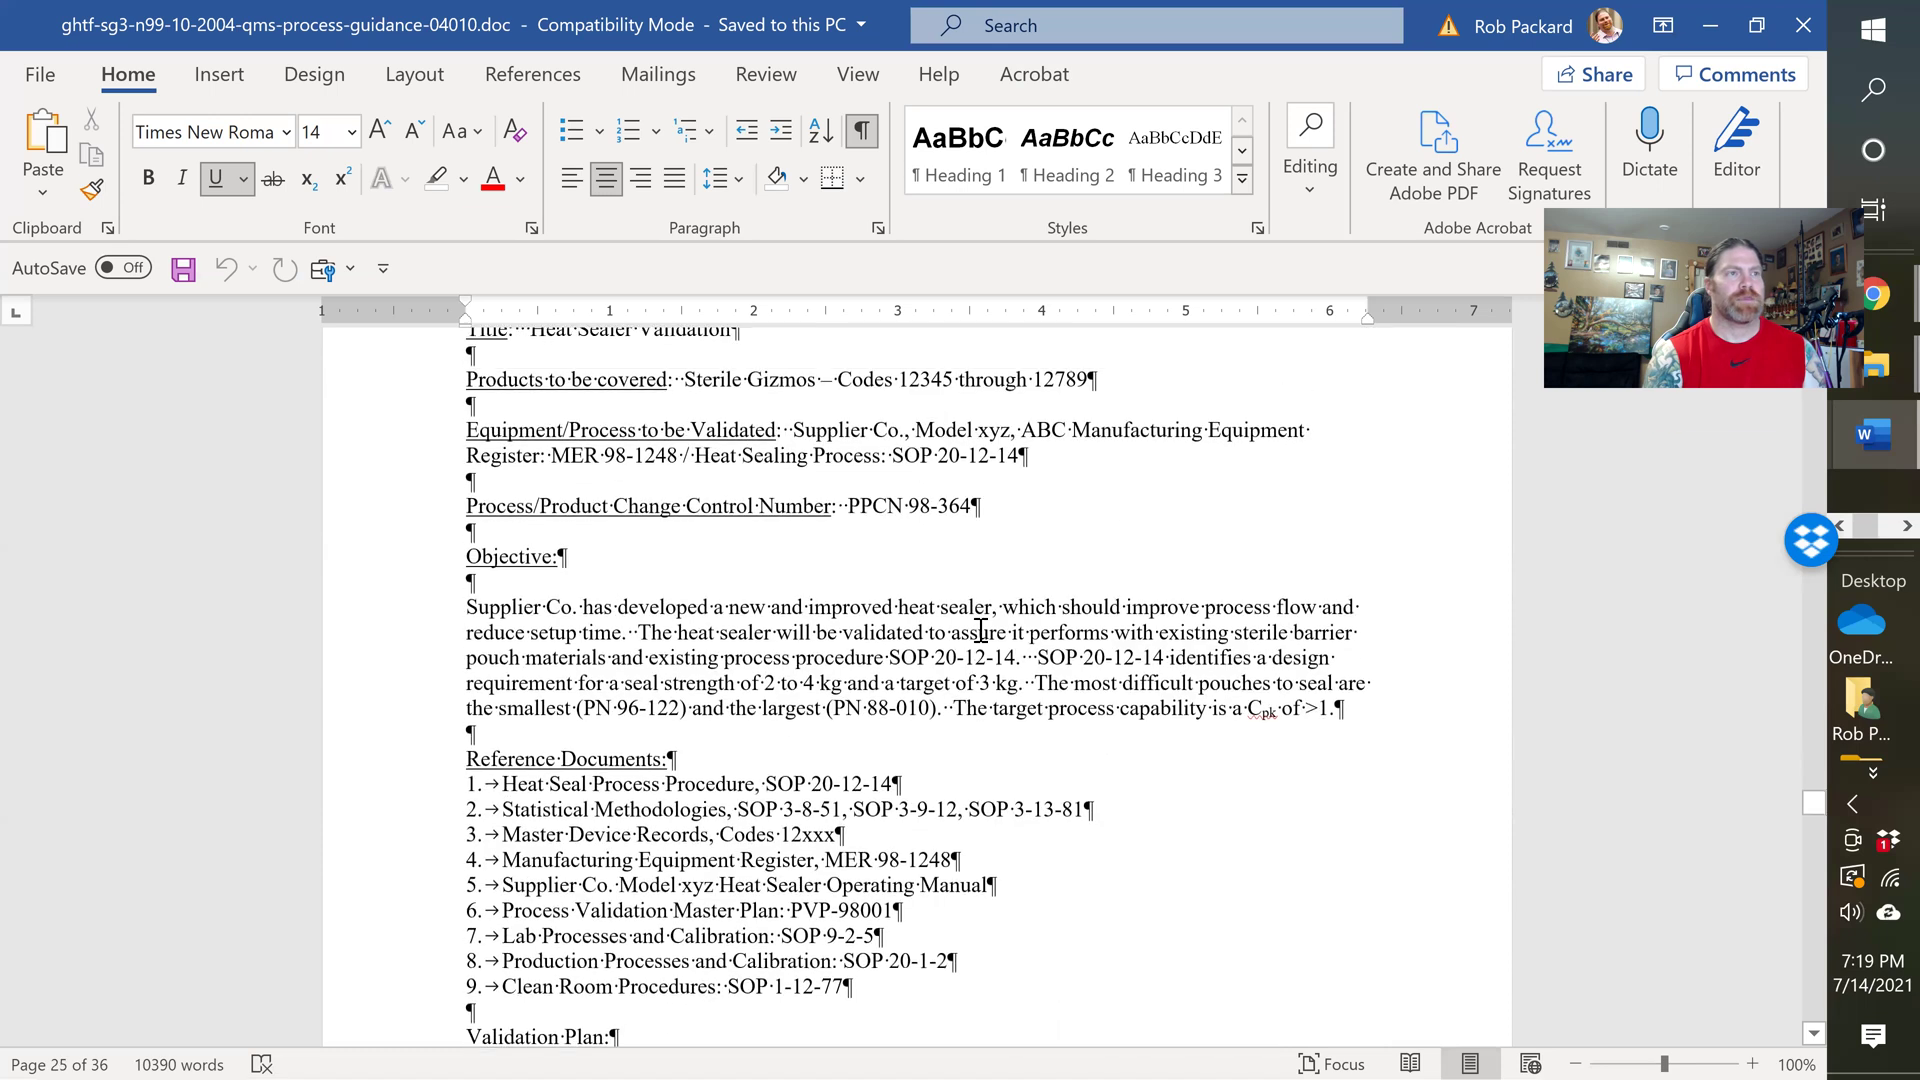
{"action": "scroll", "coordinate": [778, 437], "scroll_direction": "up", "scroll_amount": 2}
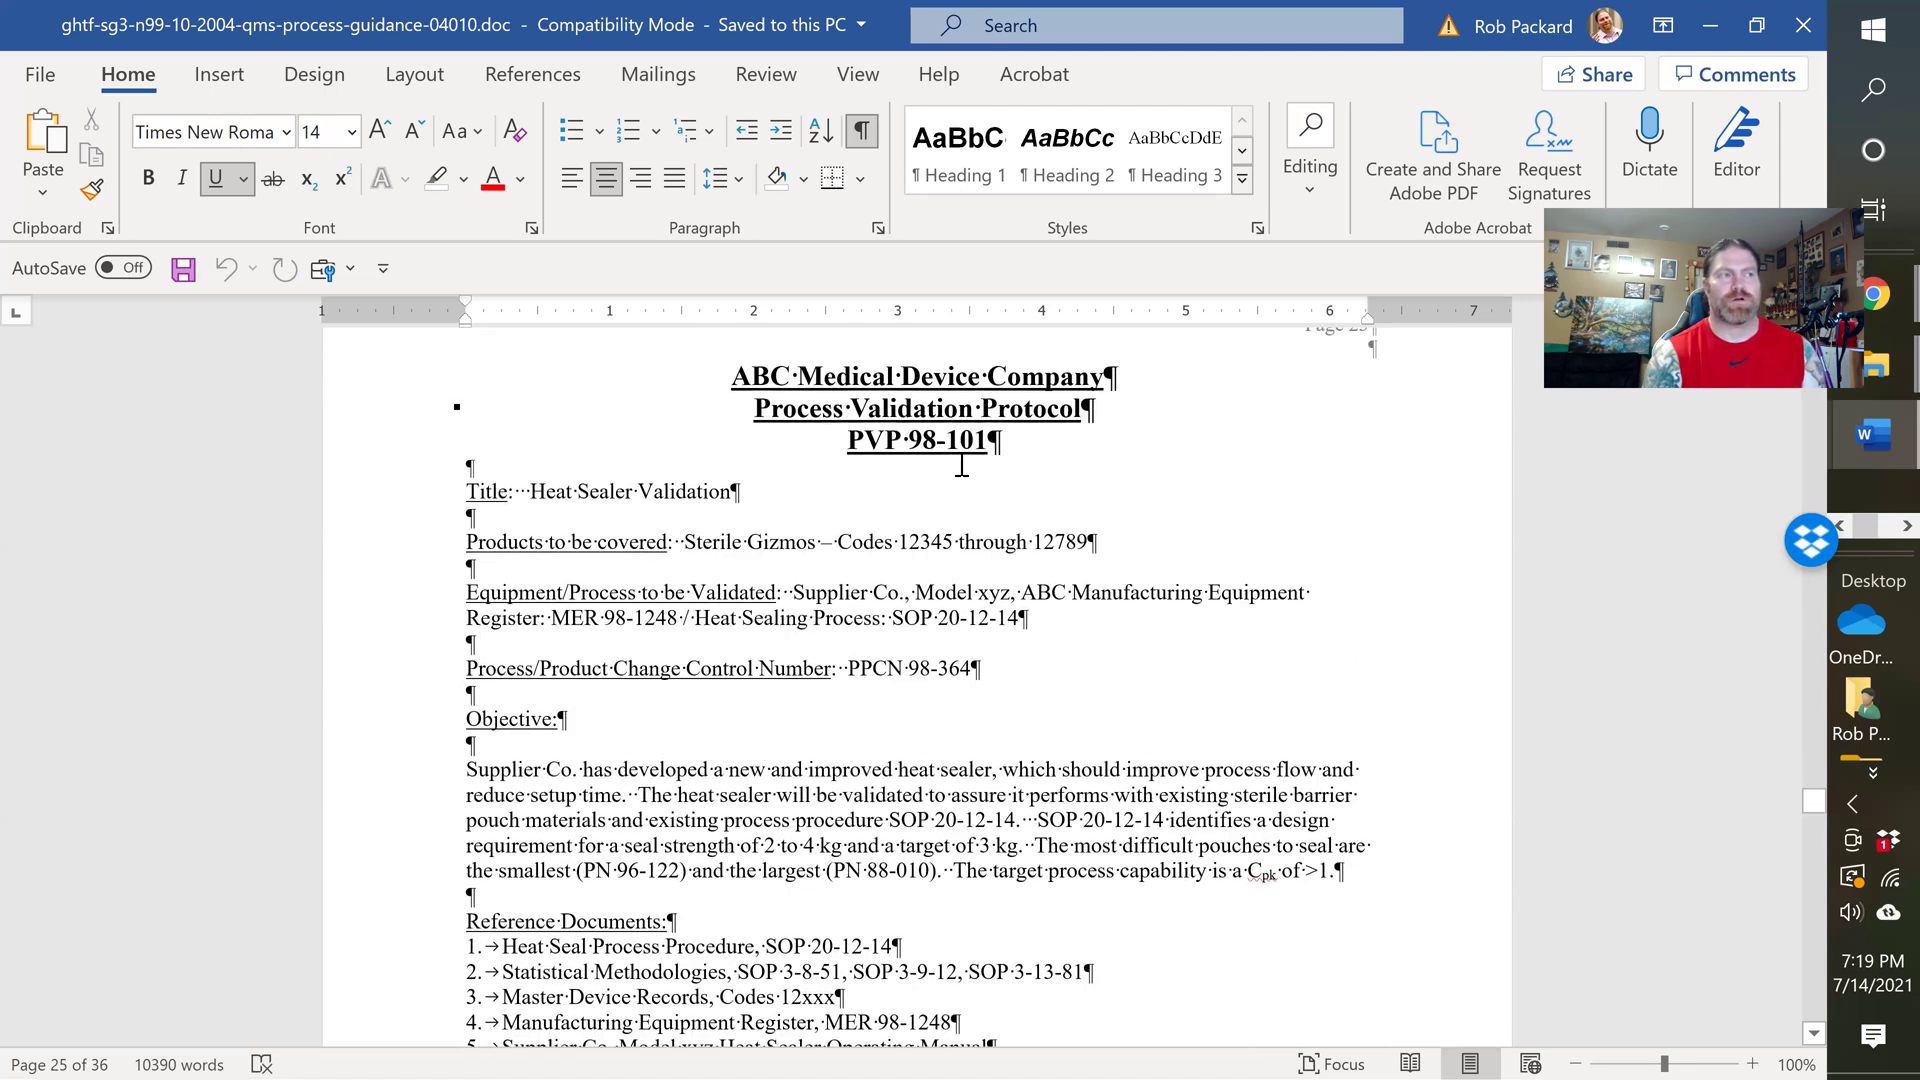
{"action": "scroll", "coordinate": [961, 466], "scroll_direction": "down", "scroll_amount": 15}
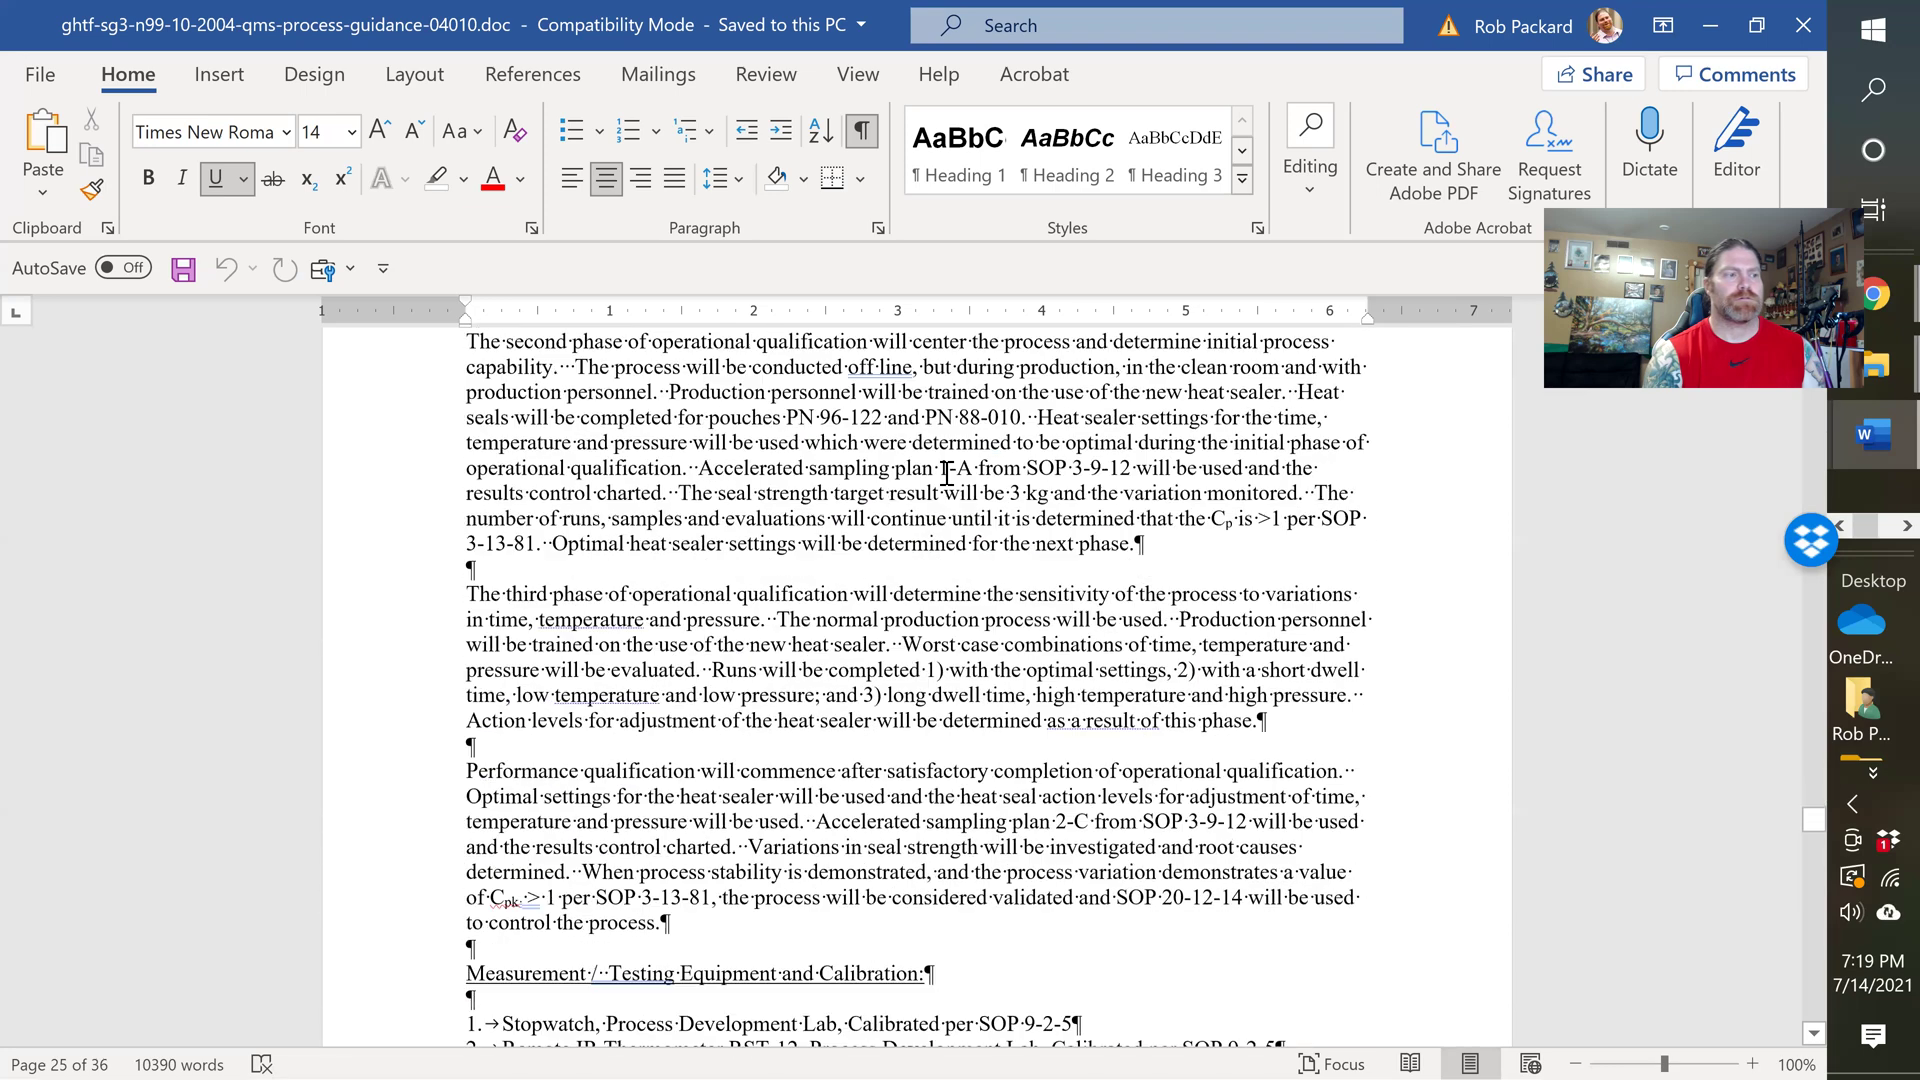
{"action": "scroll", "coordinate": [946, 473], "scroll_direction": "down", "scroll_amount": 15}
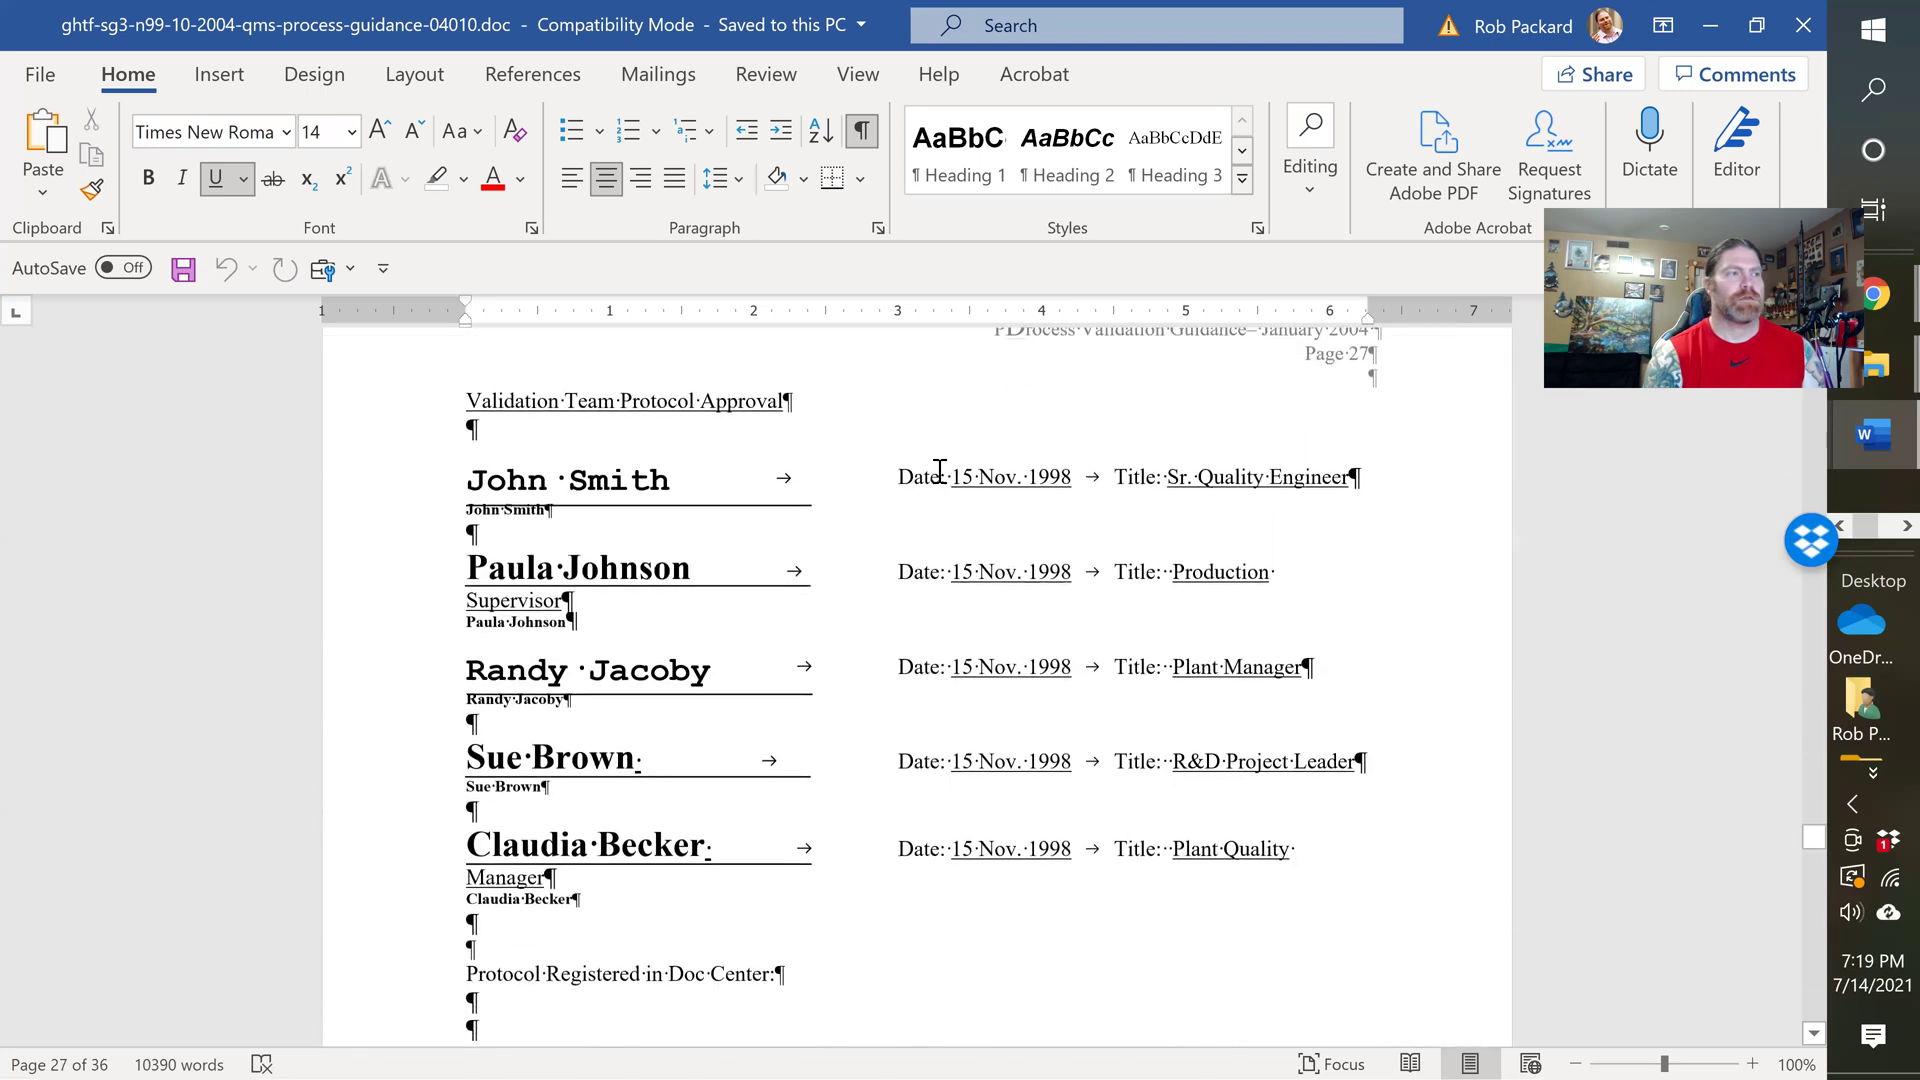
{"action": "scroll", "coordinate": [781, 608], "scroll_direction": "down", "scroll_amount": 10}
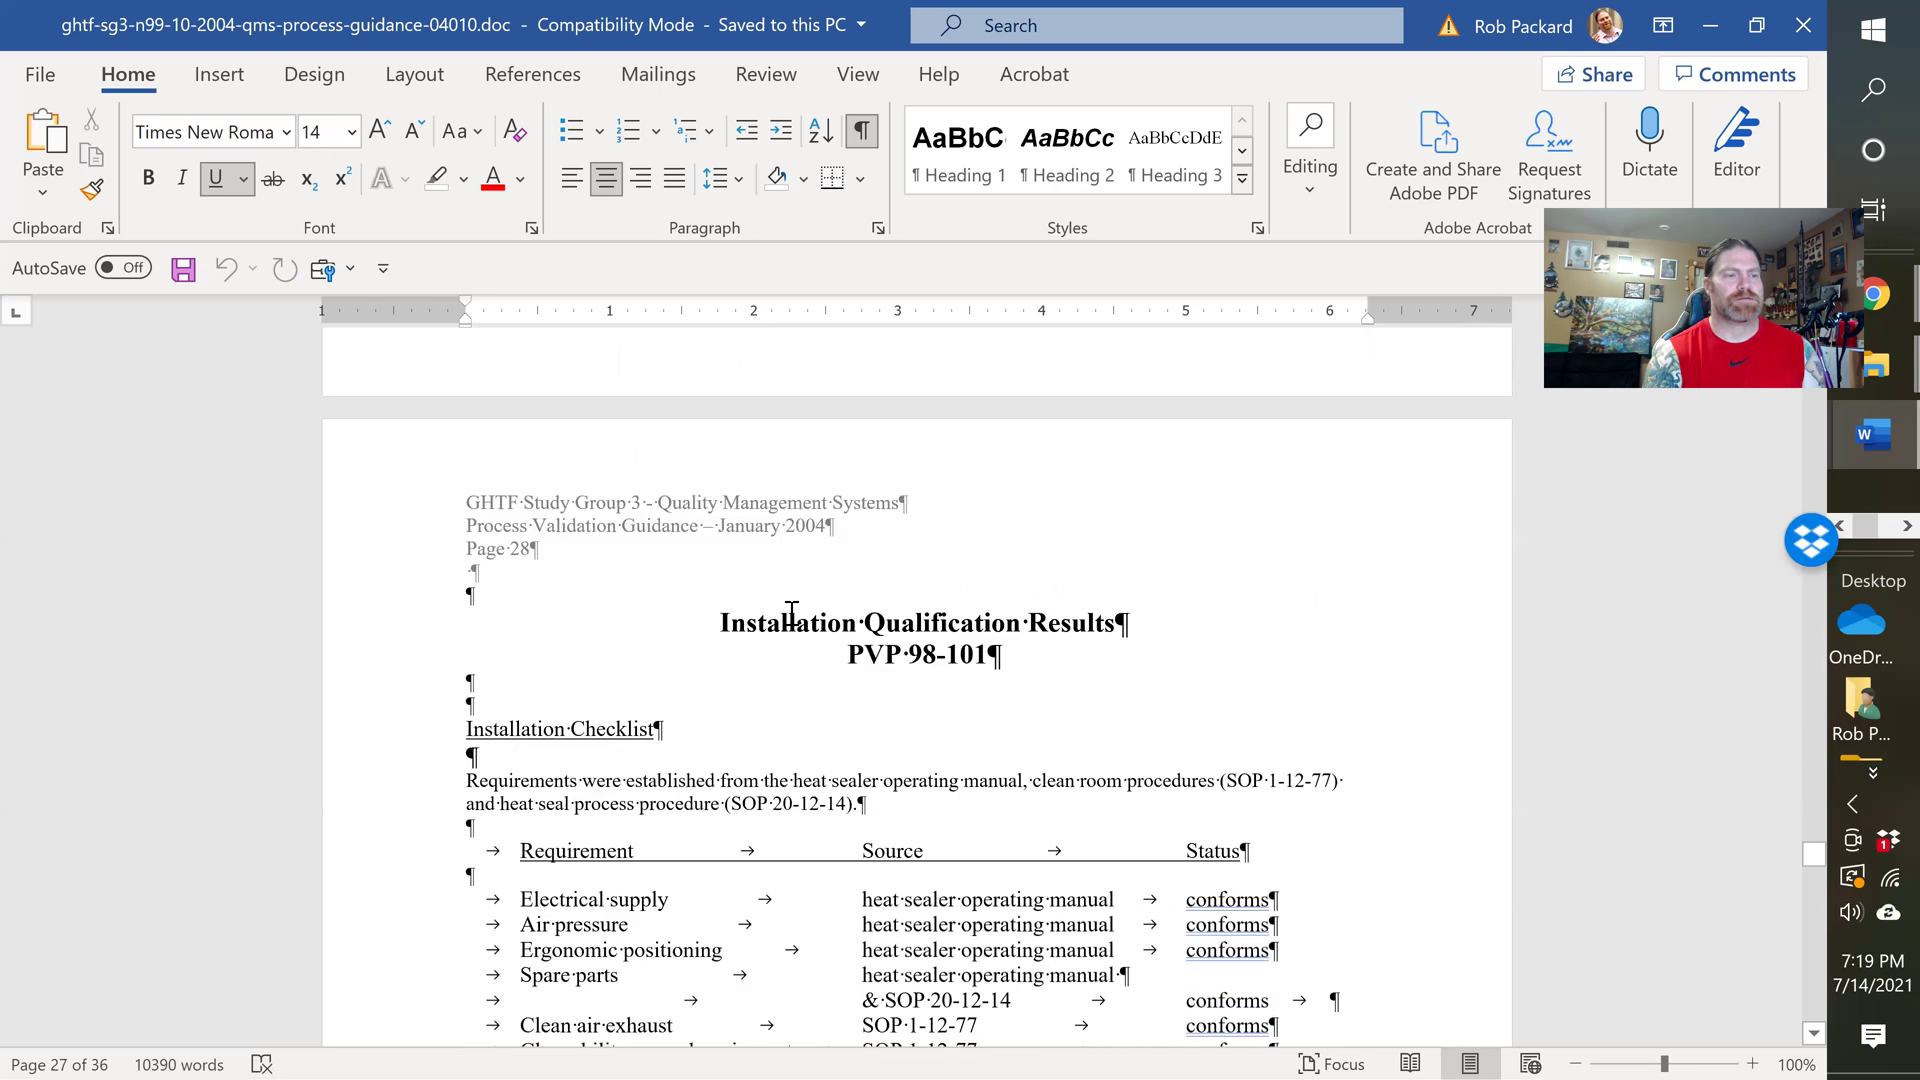
{"action": "scroll", "coordinate": [791, 612], "scroll_direction": "down", "scroll_amount": 15}
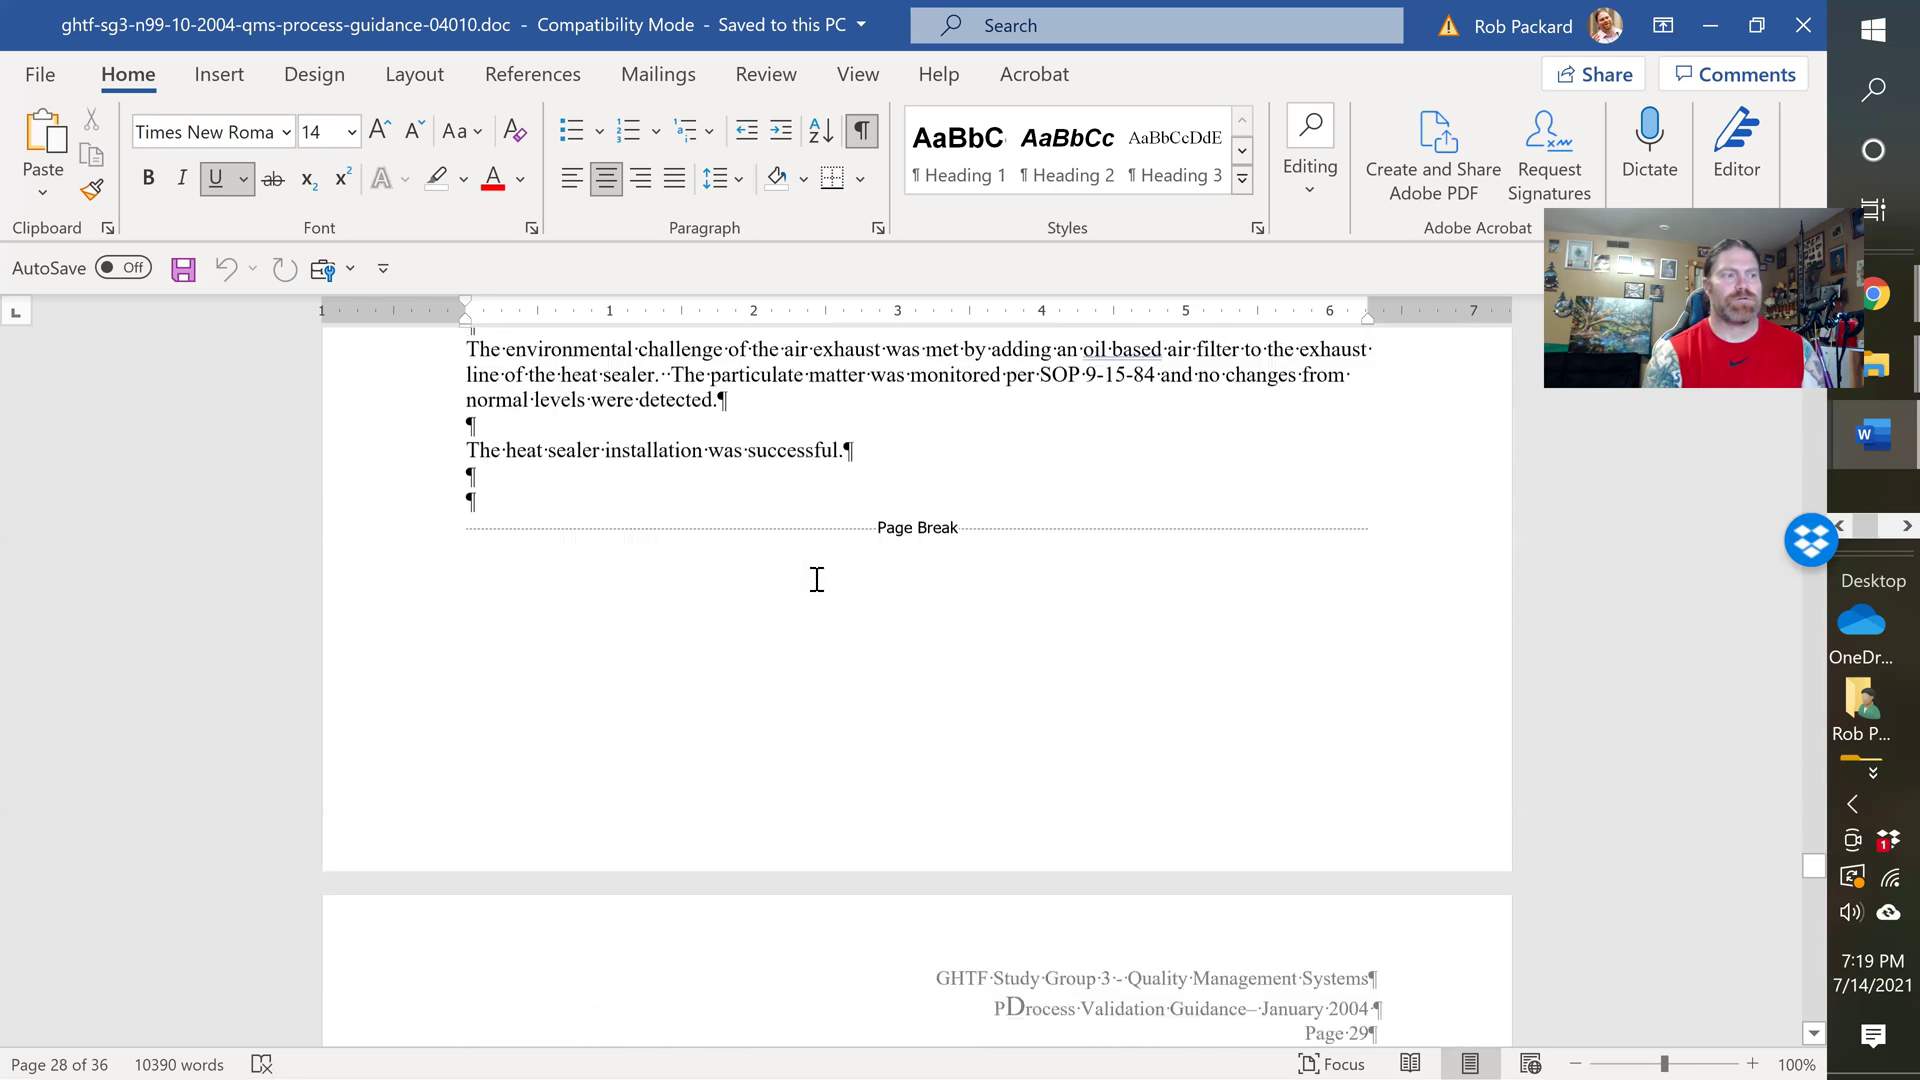
{"action": "scroll", "coordinate": [816, 580], "scroll_direction": "down", "scroll_amount": 15}
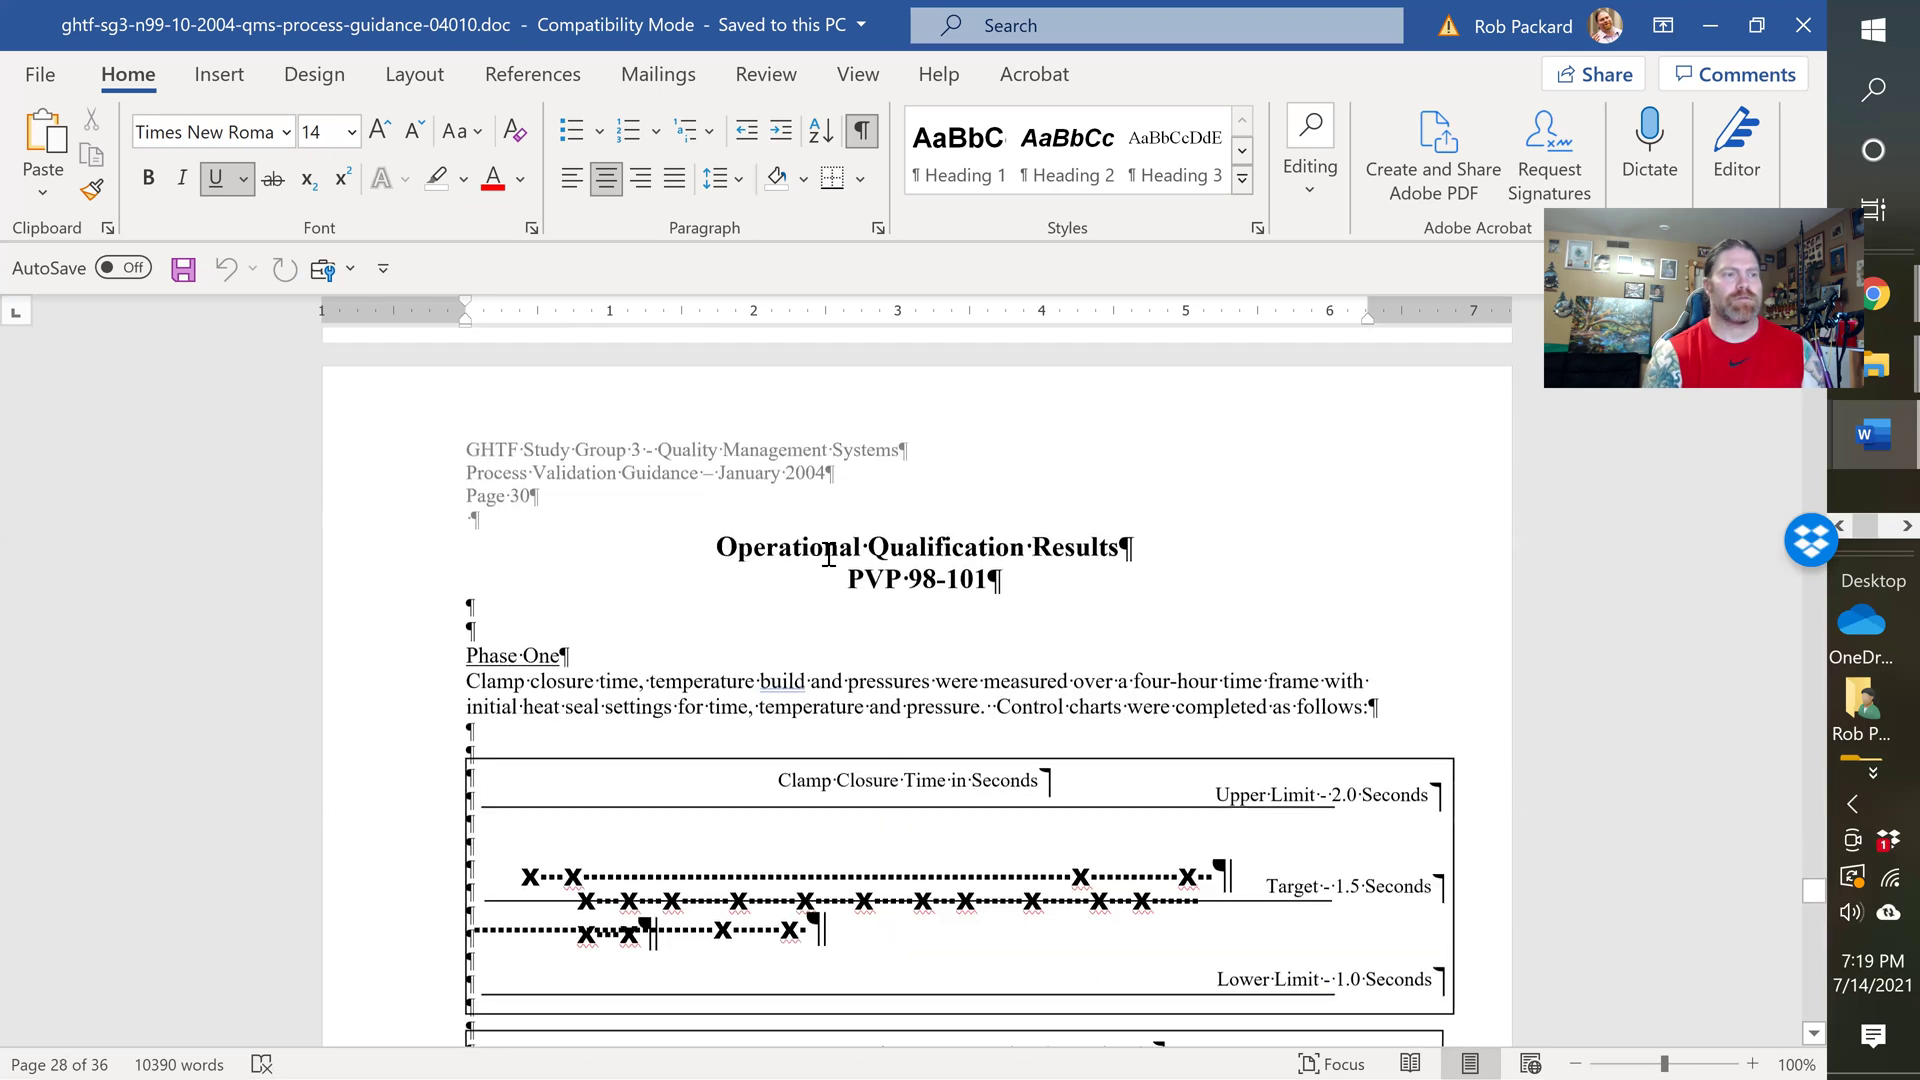
{"action": "scroll", "coordinate": [828, 556], "scroll_direction": "down", "scroll_amount": 5}
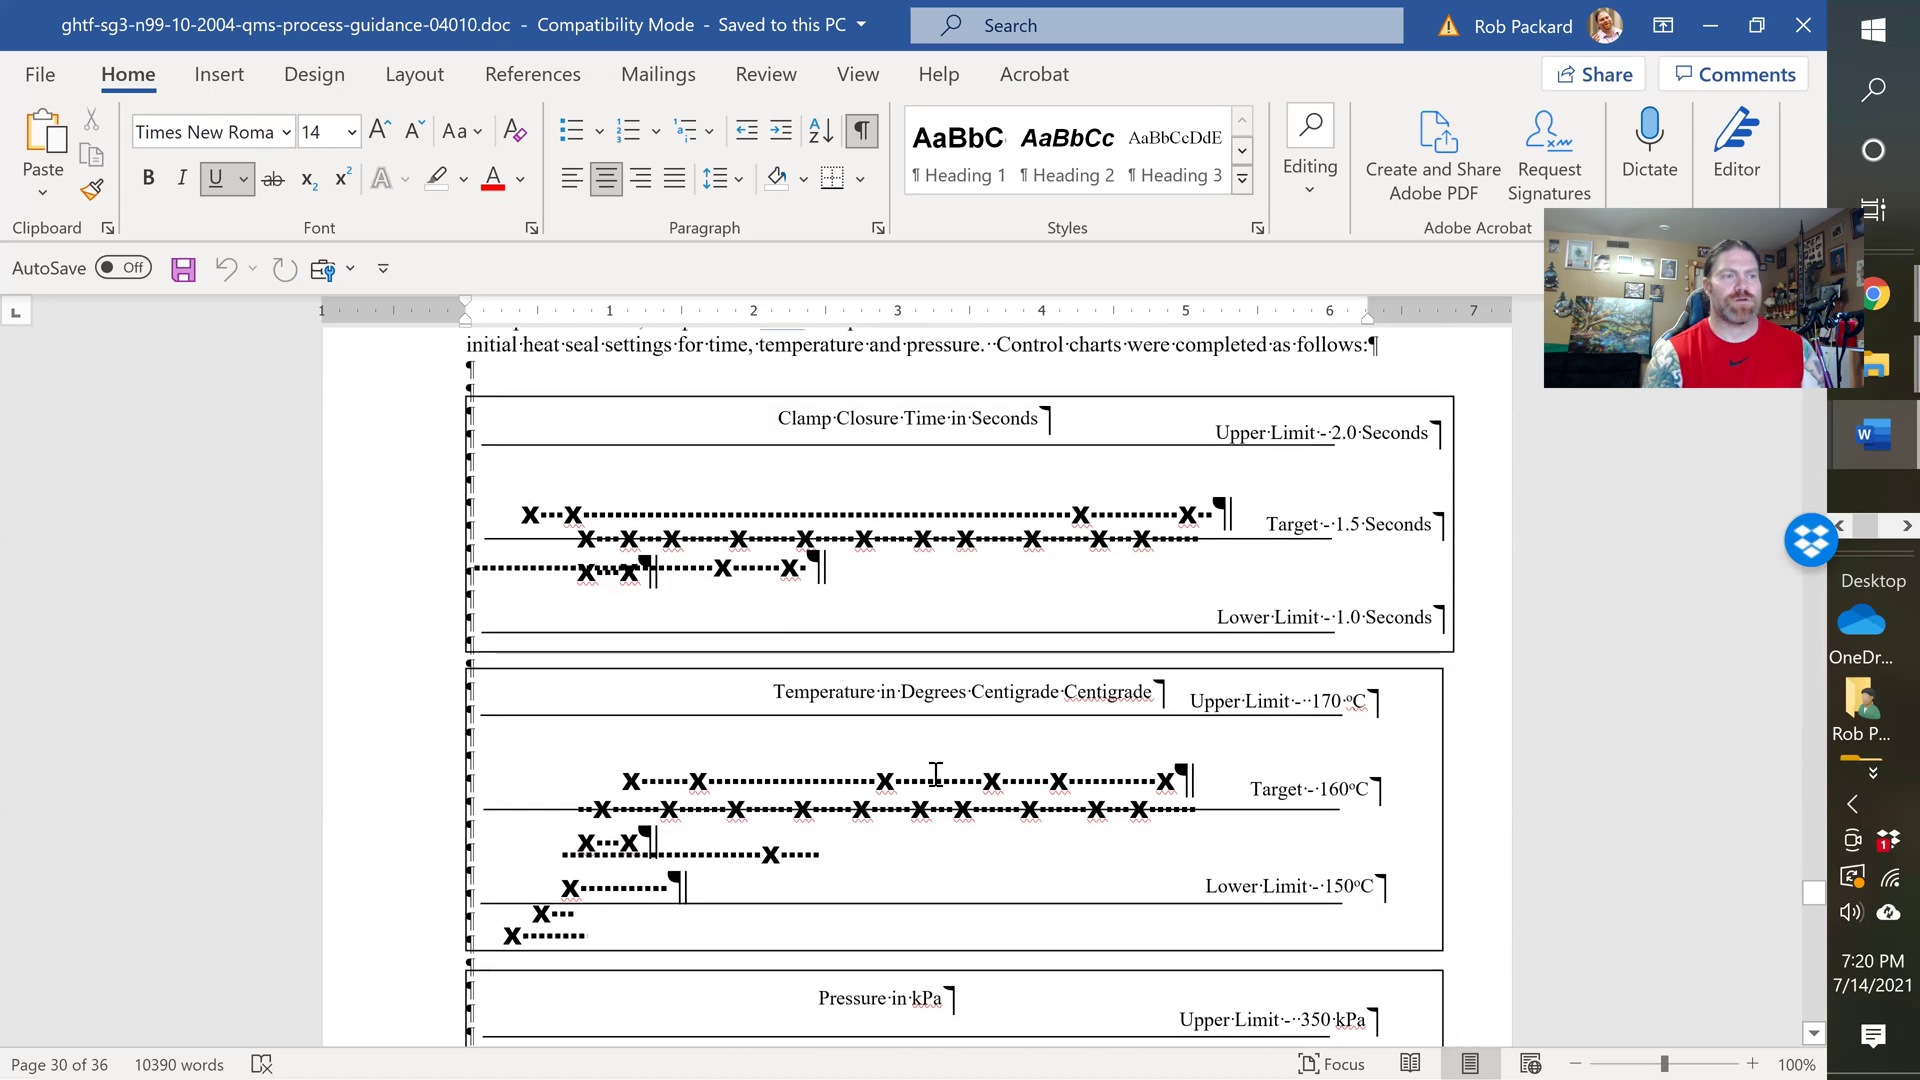
{"action": "scroll", "coordinate": [1123, 827], "scroll_direction": "down", "scroll_amount": 10}
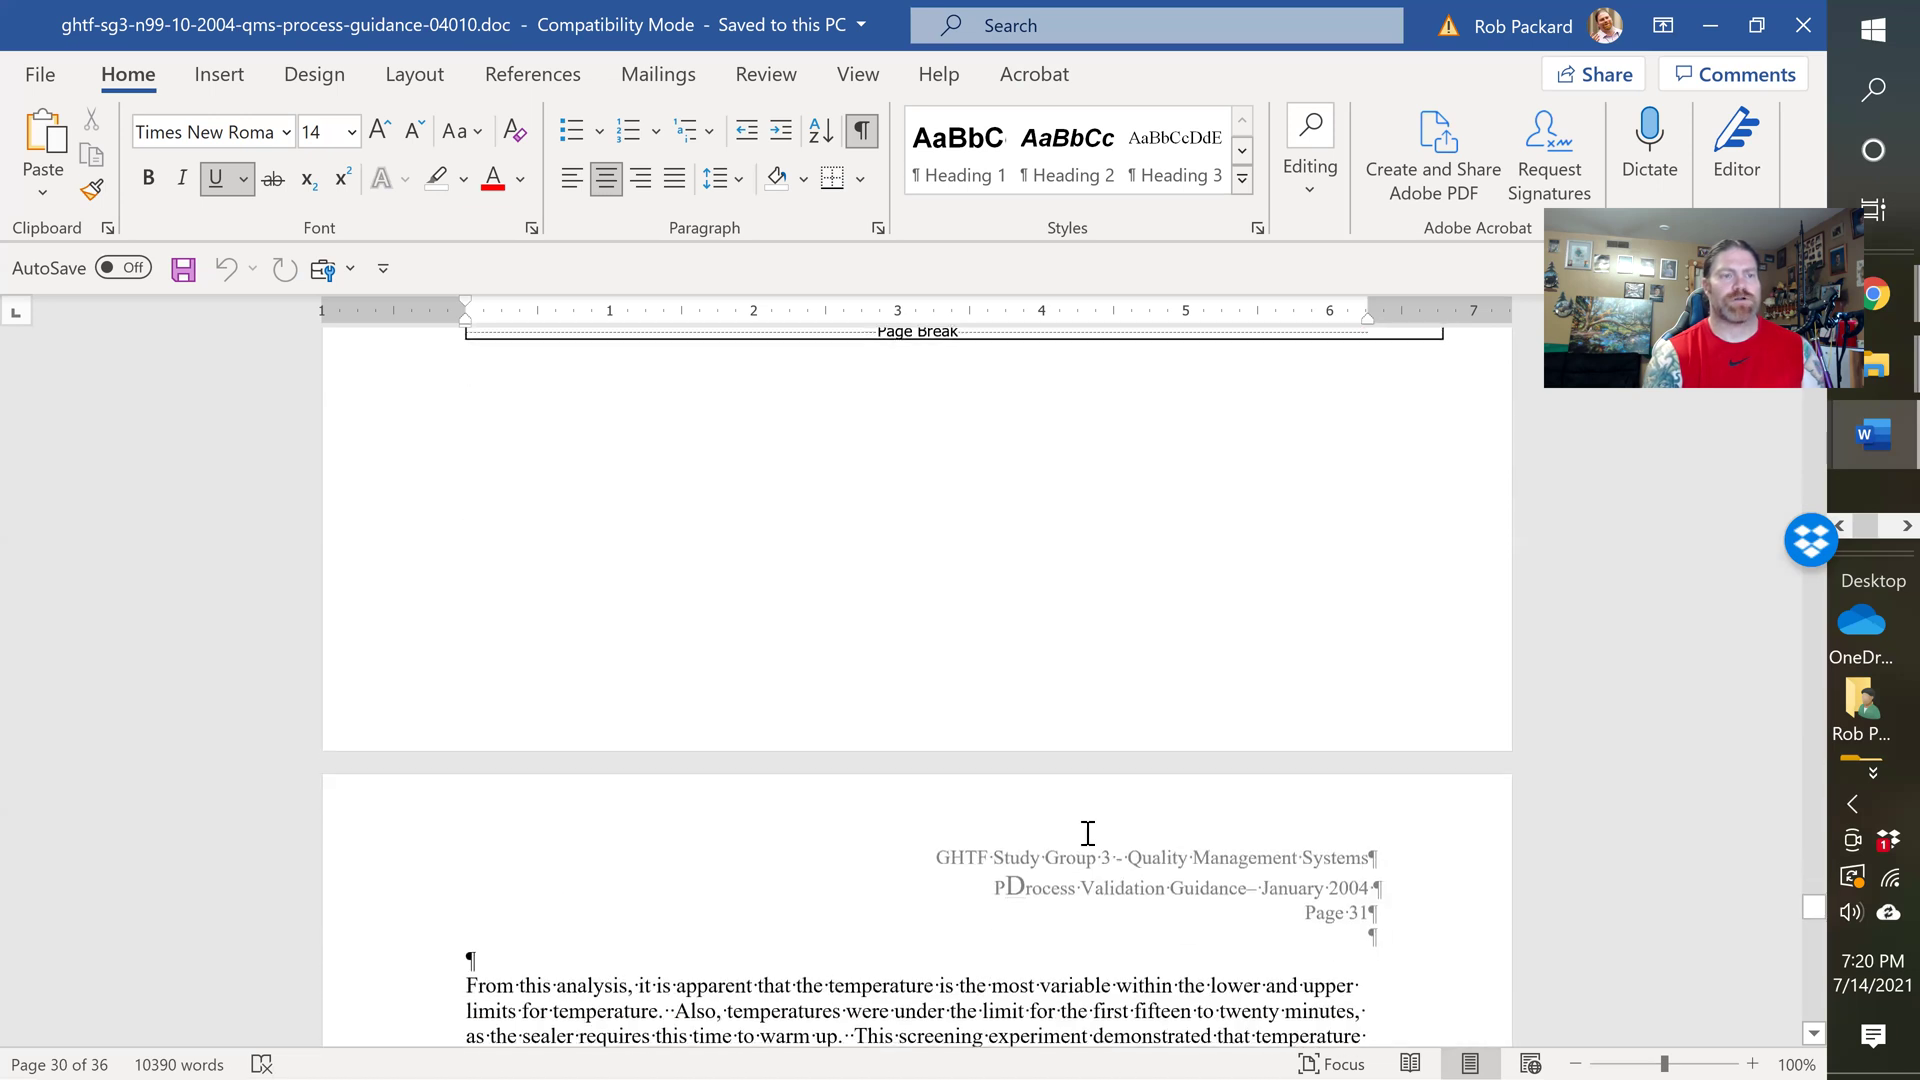
{"action": "scroll", "coordinate": [1087, 832], "scroll_direction": "down", "scroll_amount": 12}
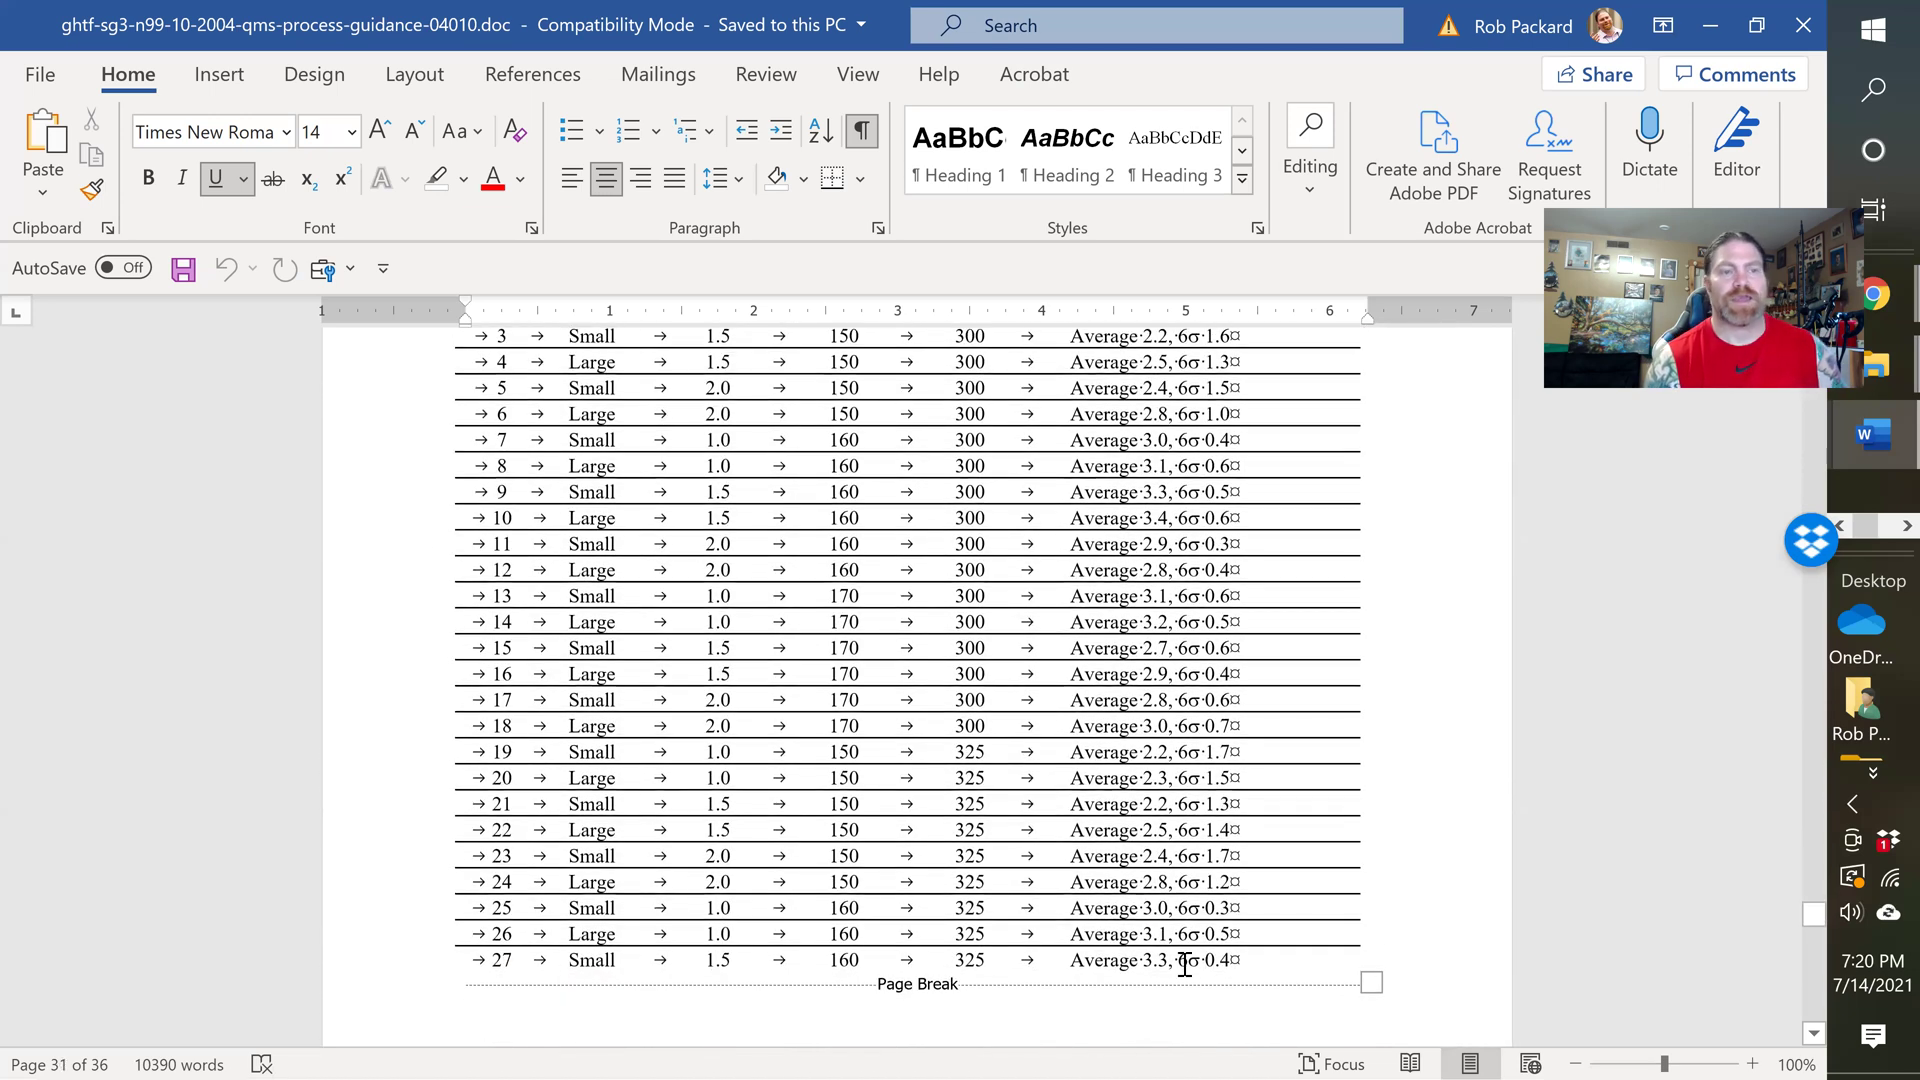
Step: Reach page 36's Final Report PVP 98-101 sign-offs, briefly selecting then deselecting one signer's line
{"action": "scroll", "coordinate": [1174, 960], "scroll_direction": "down", "scroll_amount": 14}
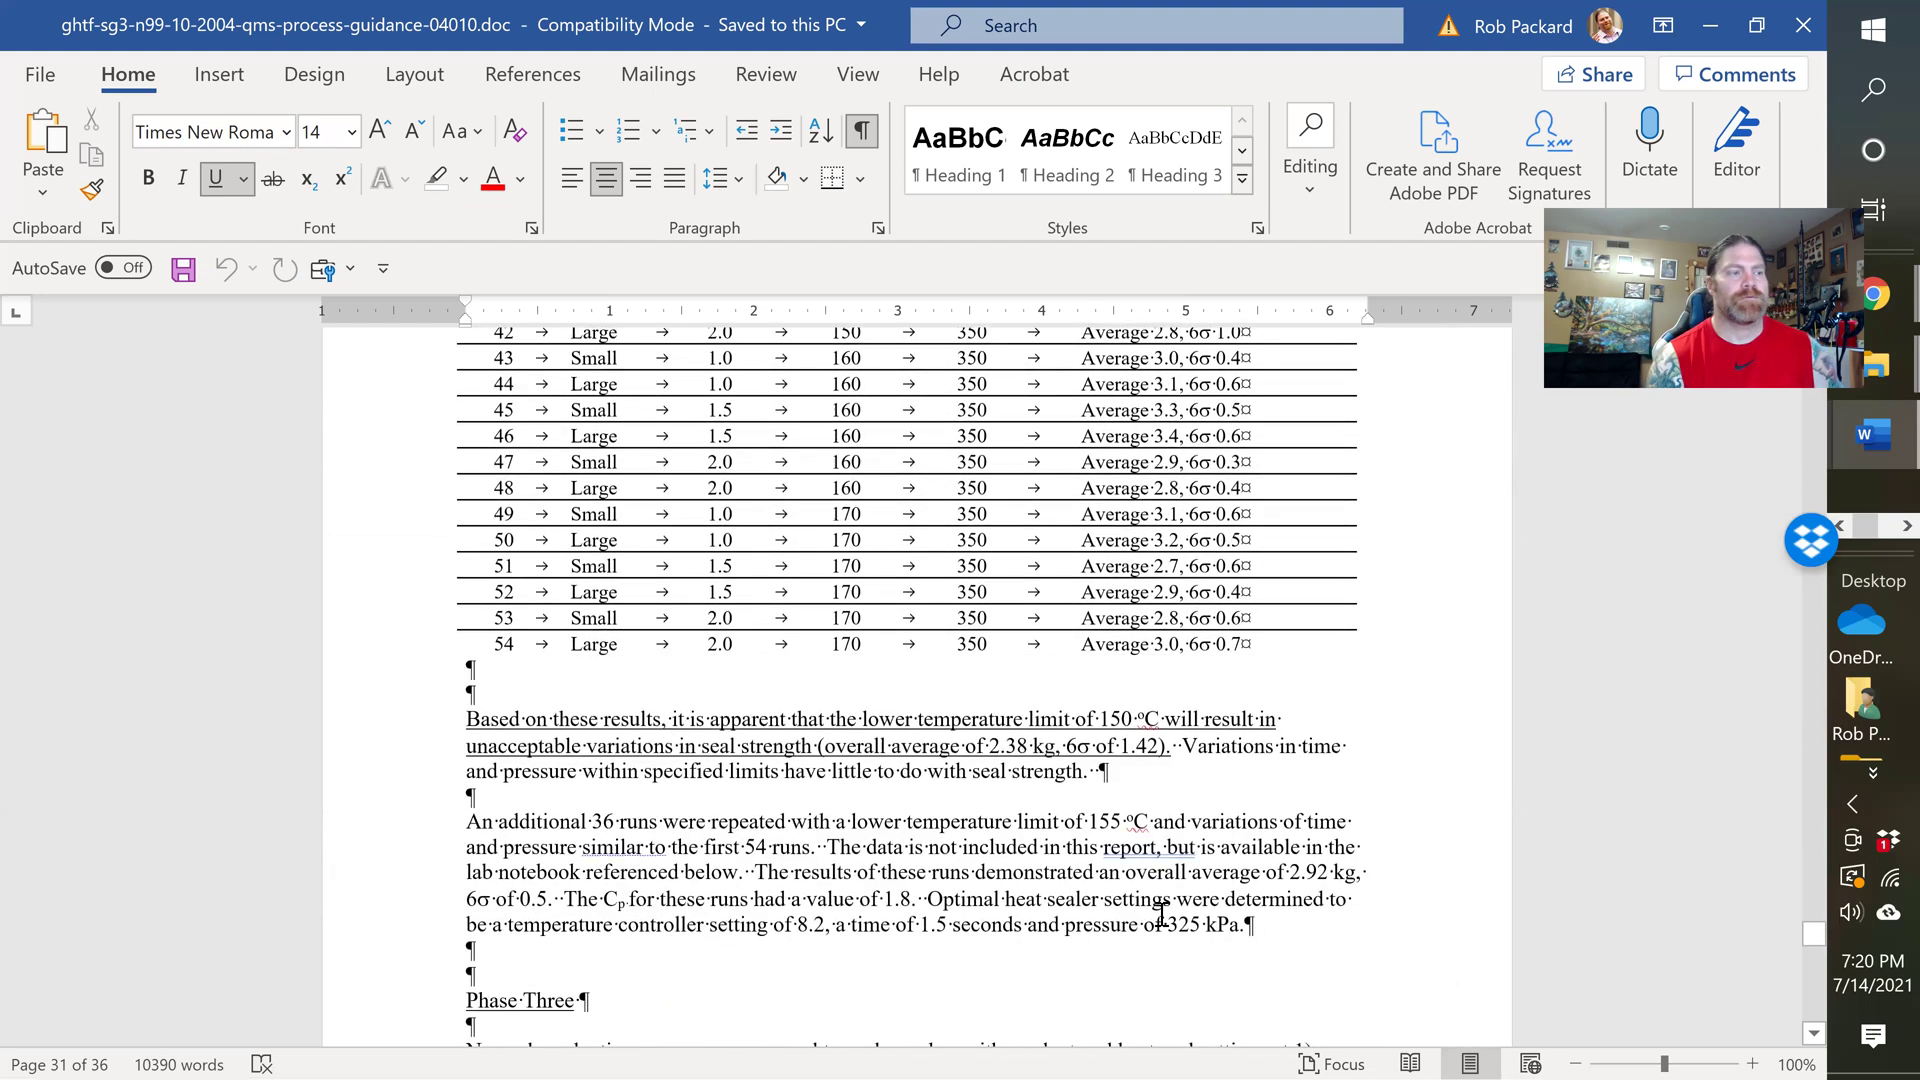
{"action": "scroll", "coordinate": [1160, 912], "scroll_direction": "down", "scroll_amount": 14}
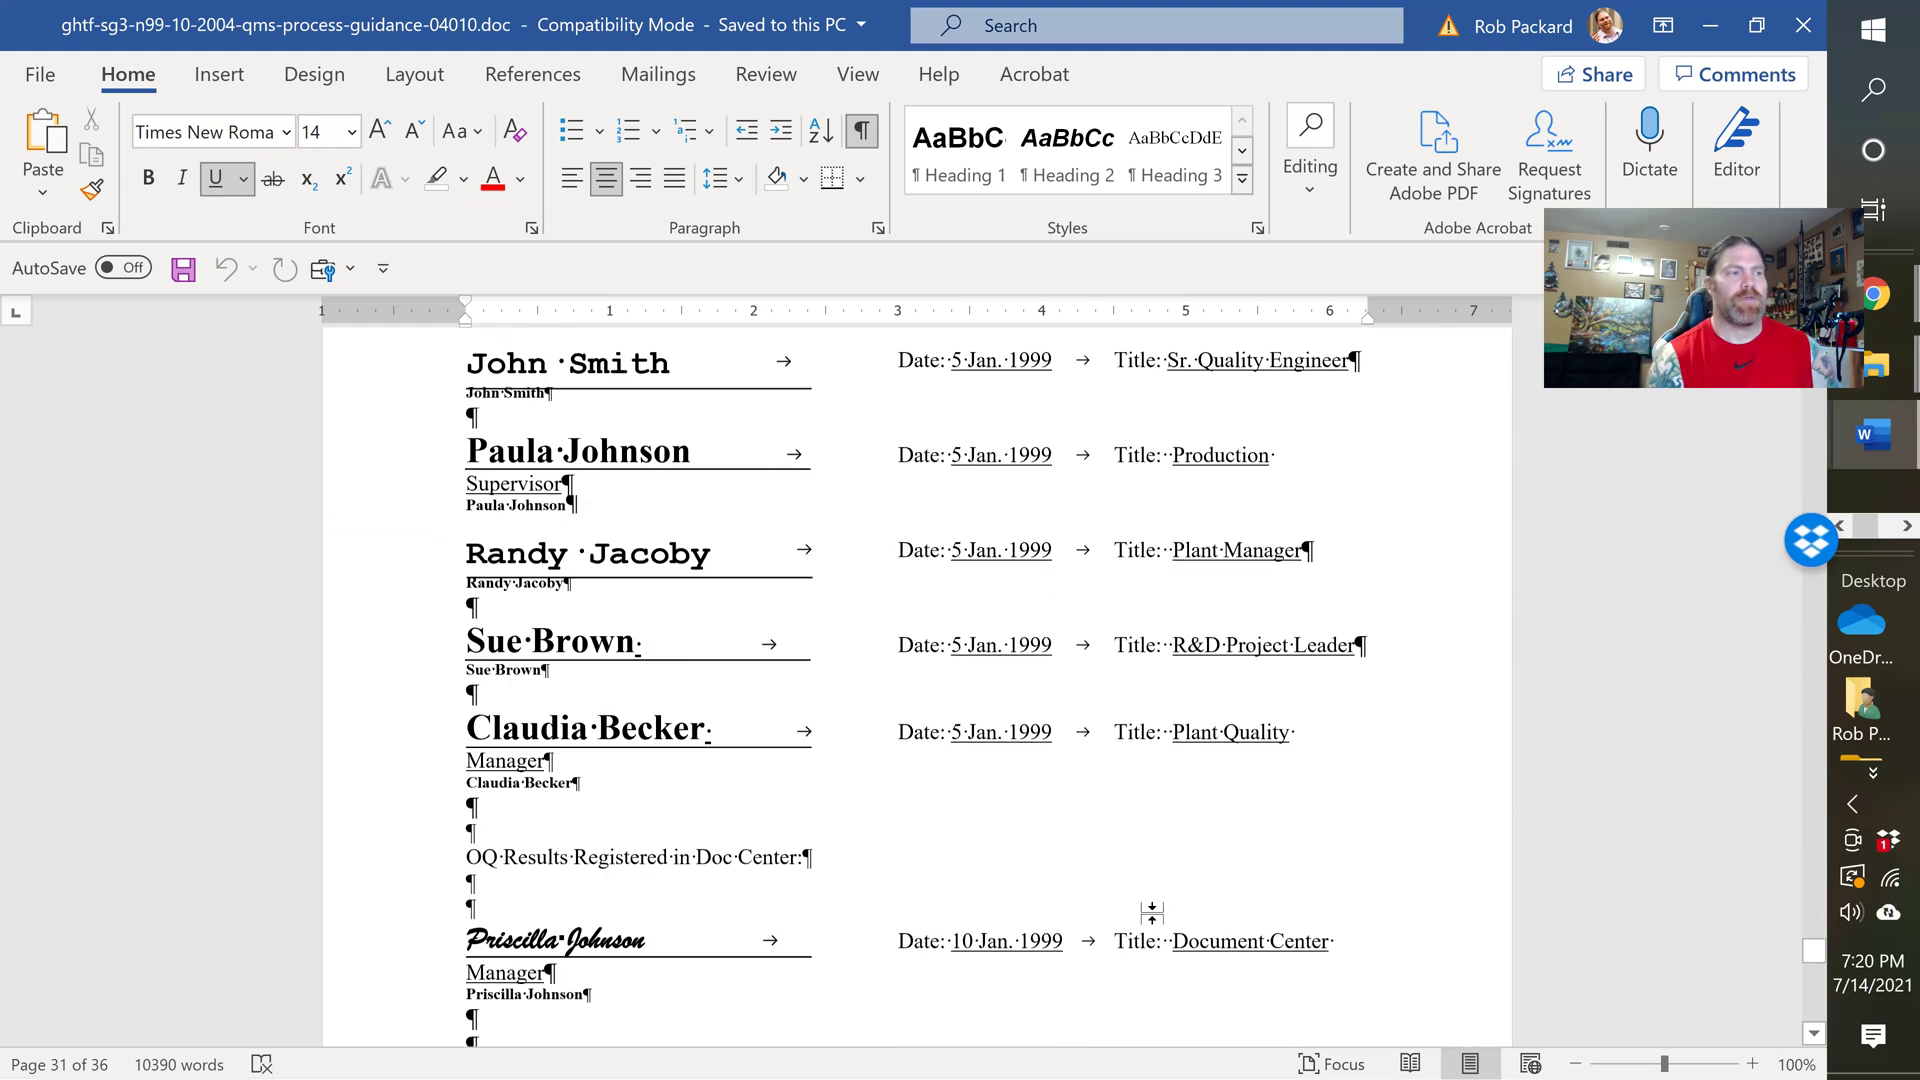
{"action": "scroll", "coordinate": [1152, 912], "scroll_direction": "down", "scroll_amount": 15}
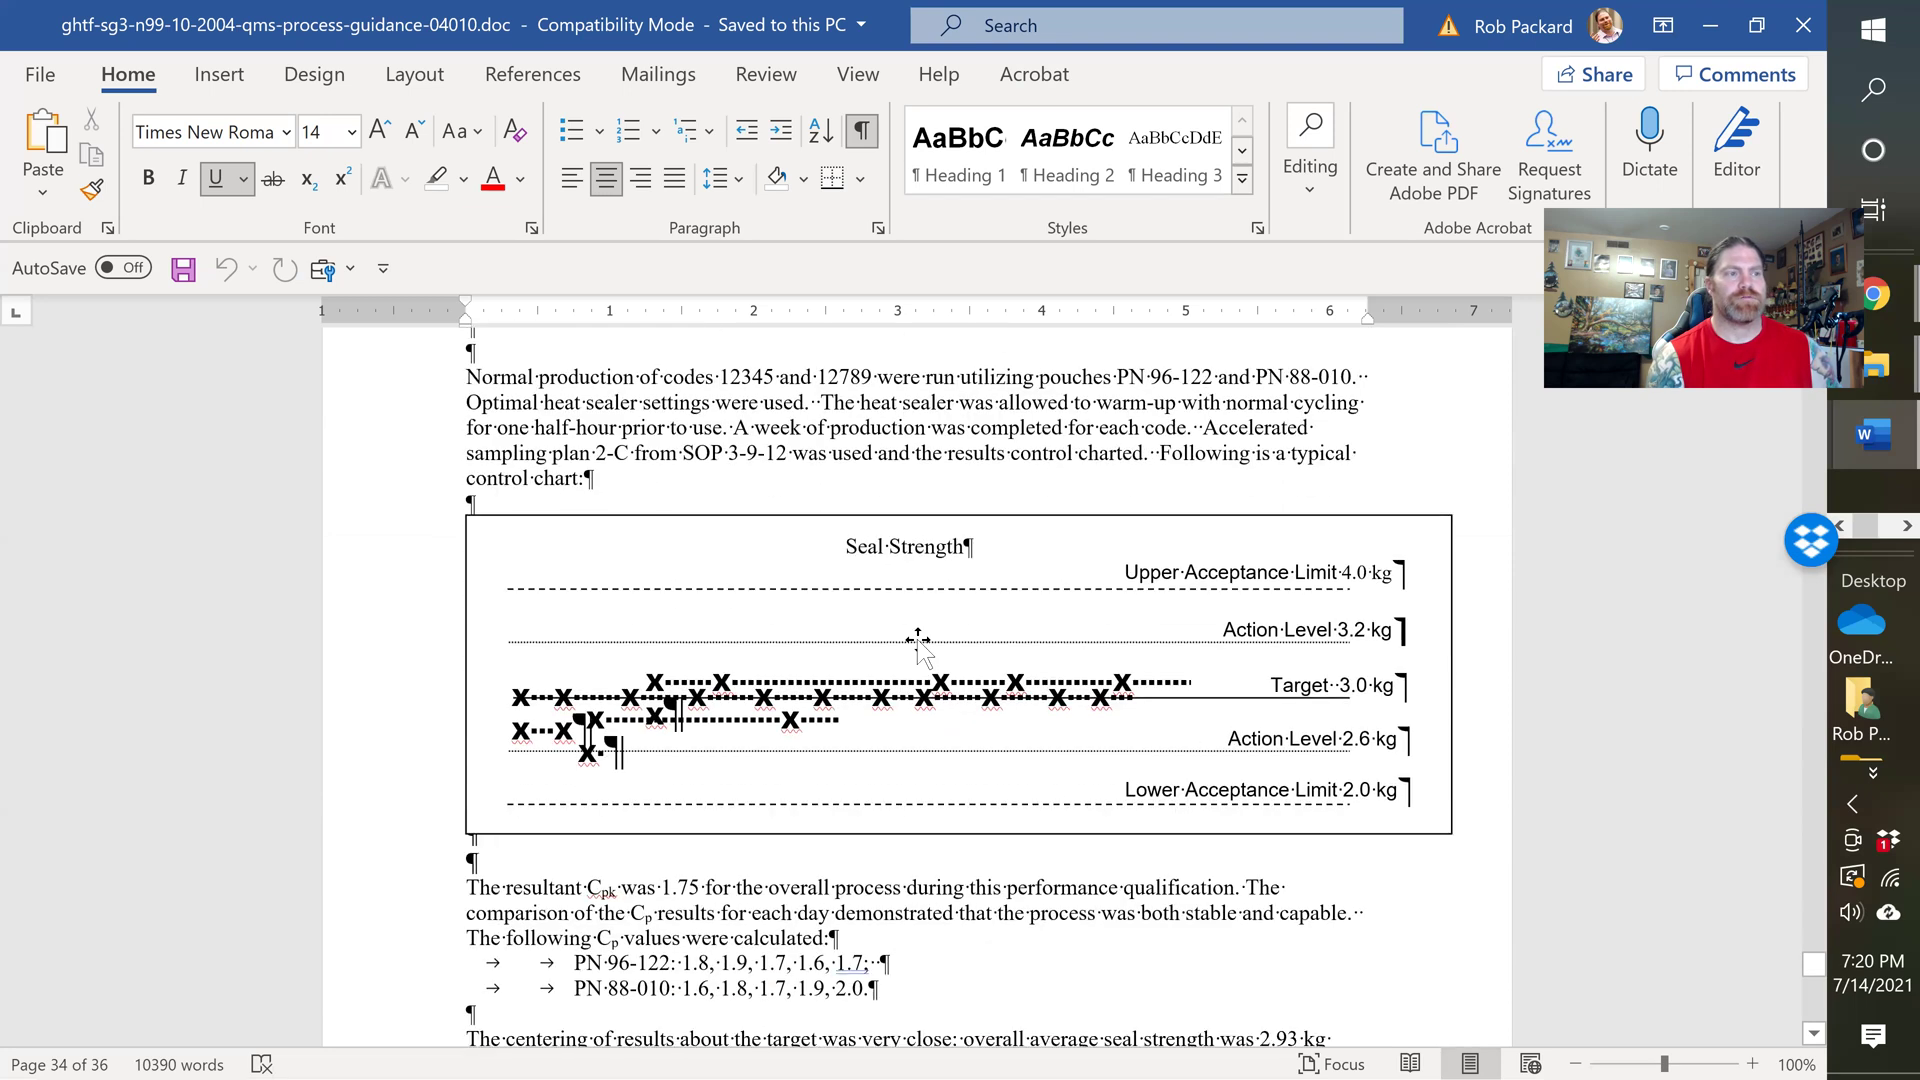
{"action": "scroll", "coordinate": [918, 645], "scroll_direction": "up", "scroll_amount": 3}
{"action": "scroll", "coordinate": [1011, 685], "scroll_direction": "down", "scroll_amount": 9}
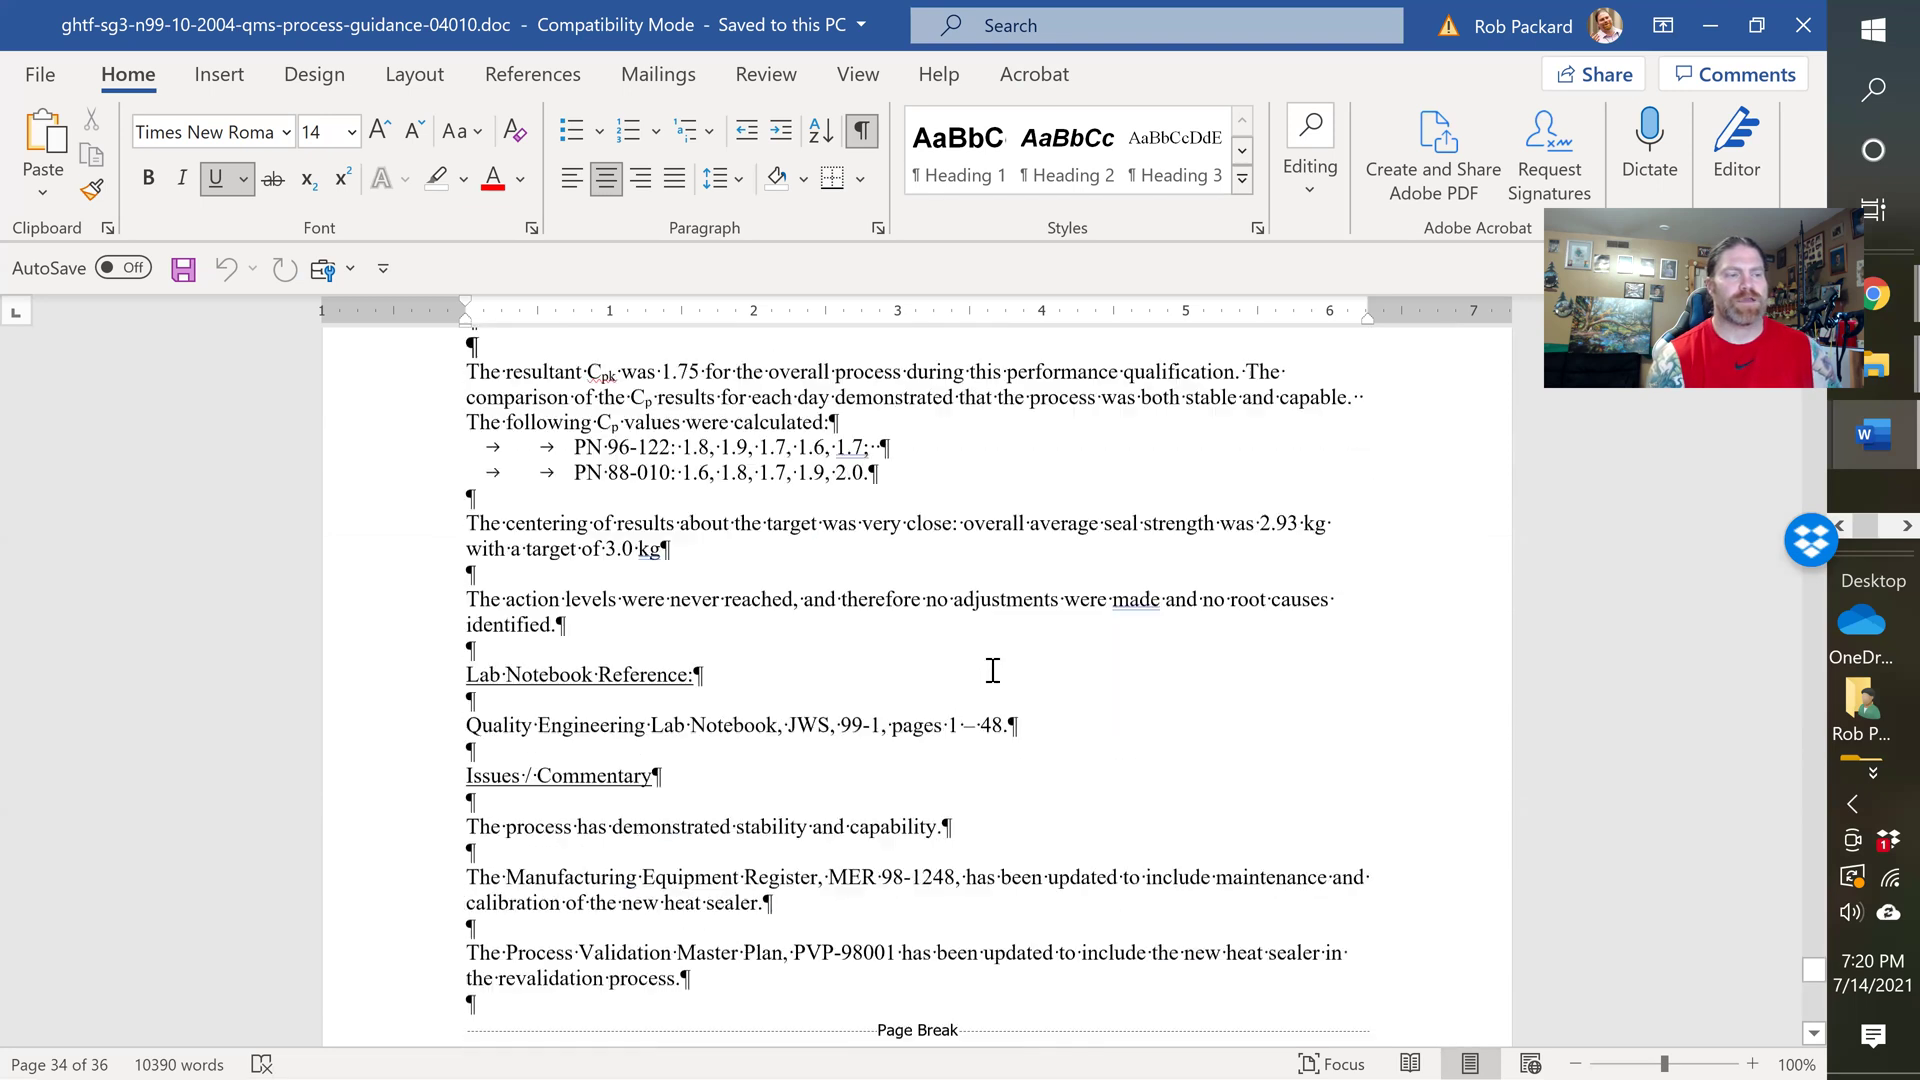
{"action": "scroll", "coordinate": [992, 670], "scroll_direction": "down", "scroll_amount": 15}
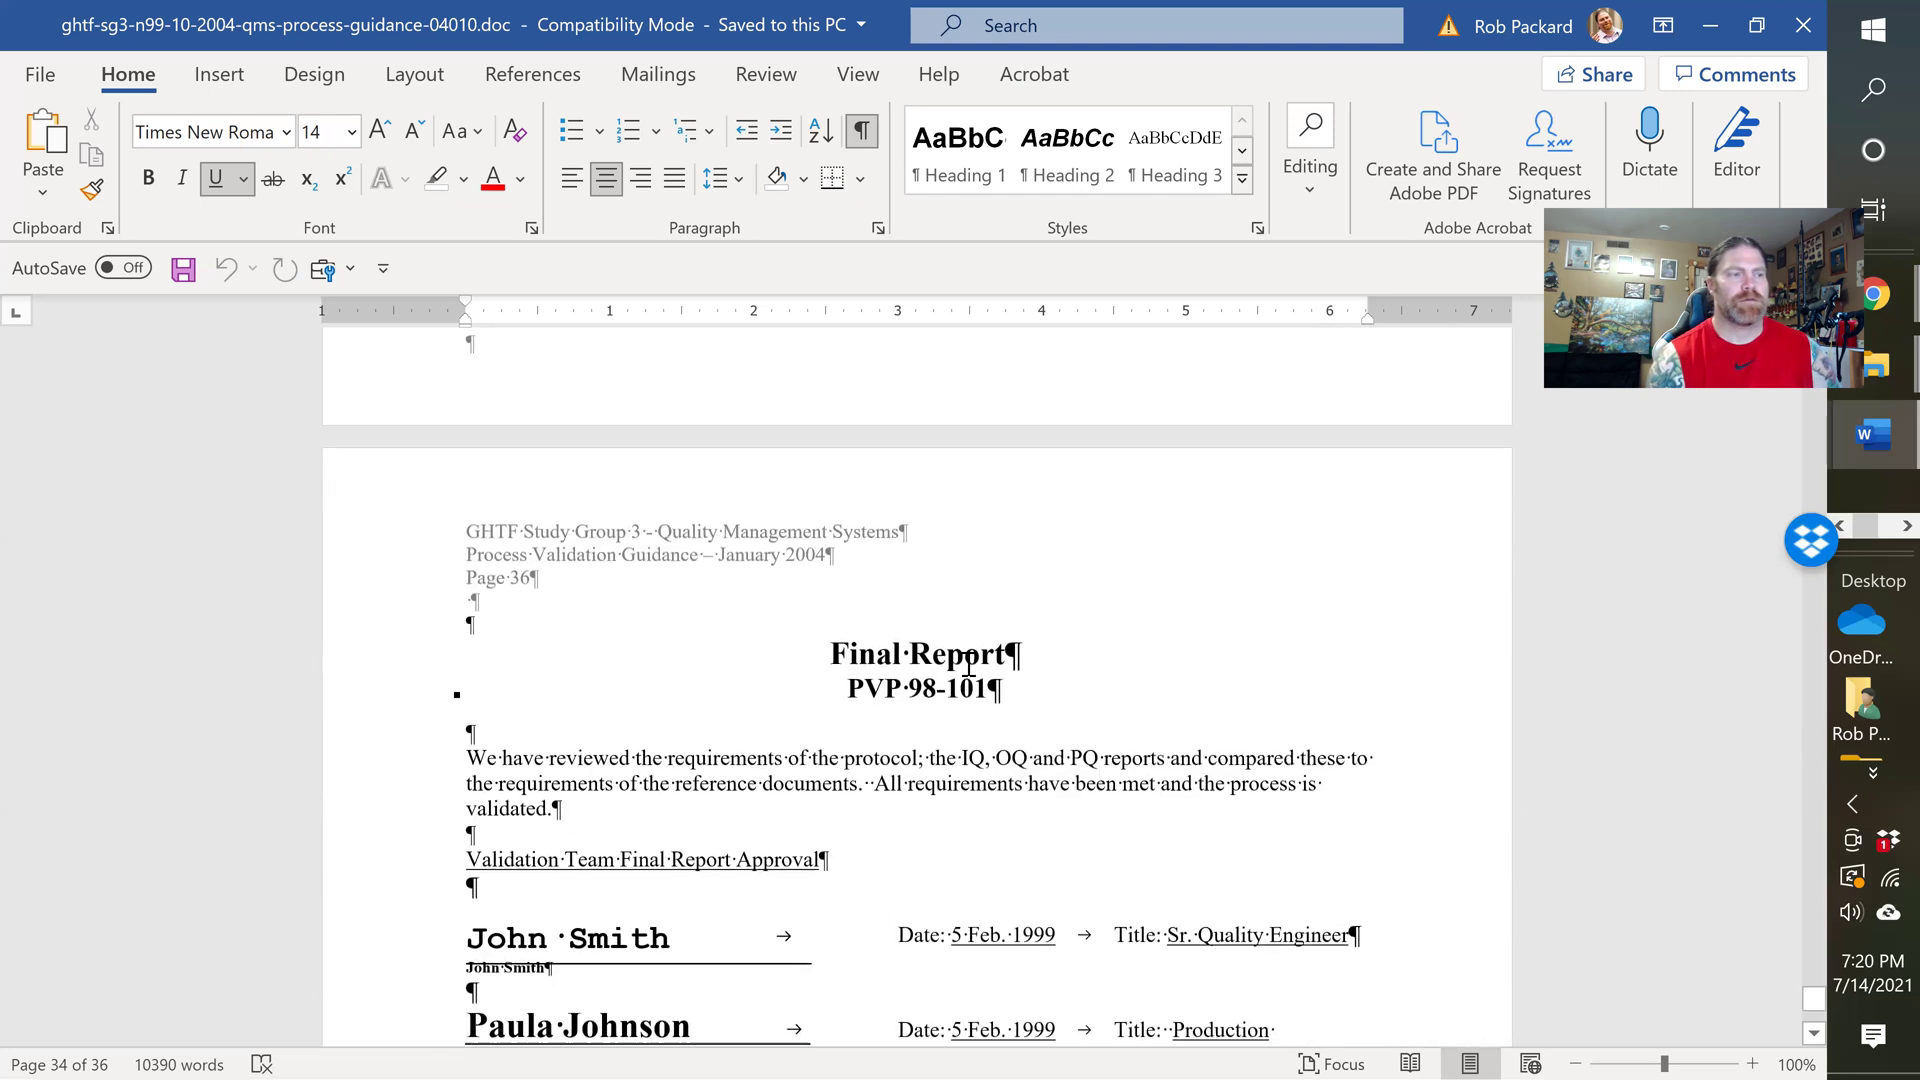
{"action": "scroll", "coordinate": [968, 661], "scroll_direction": "down", "scroll_amount": 9}
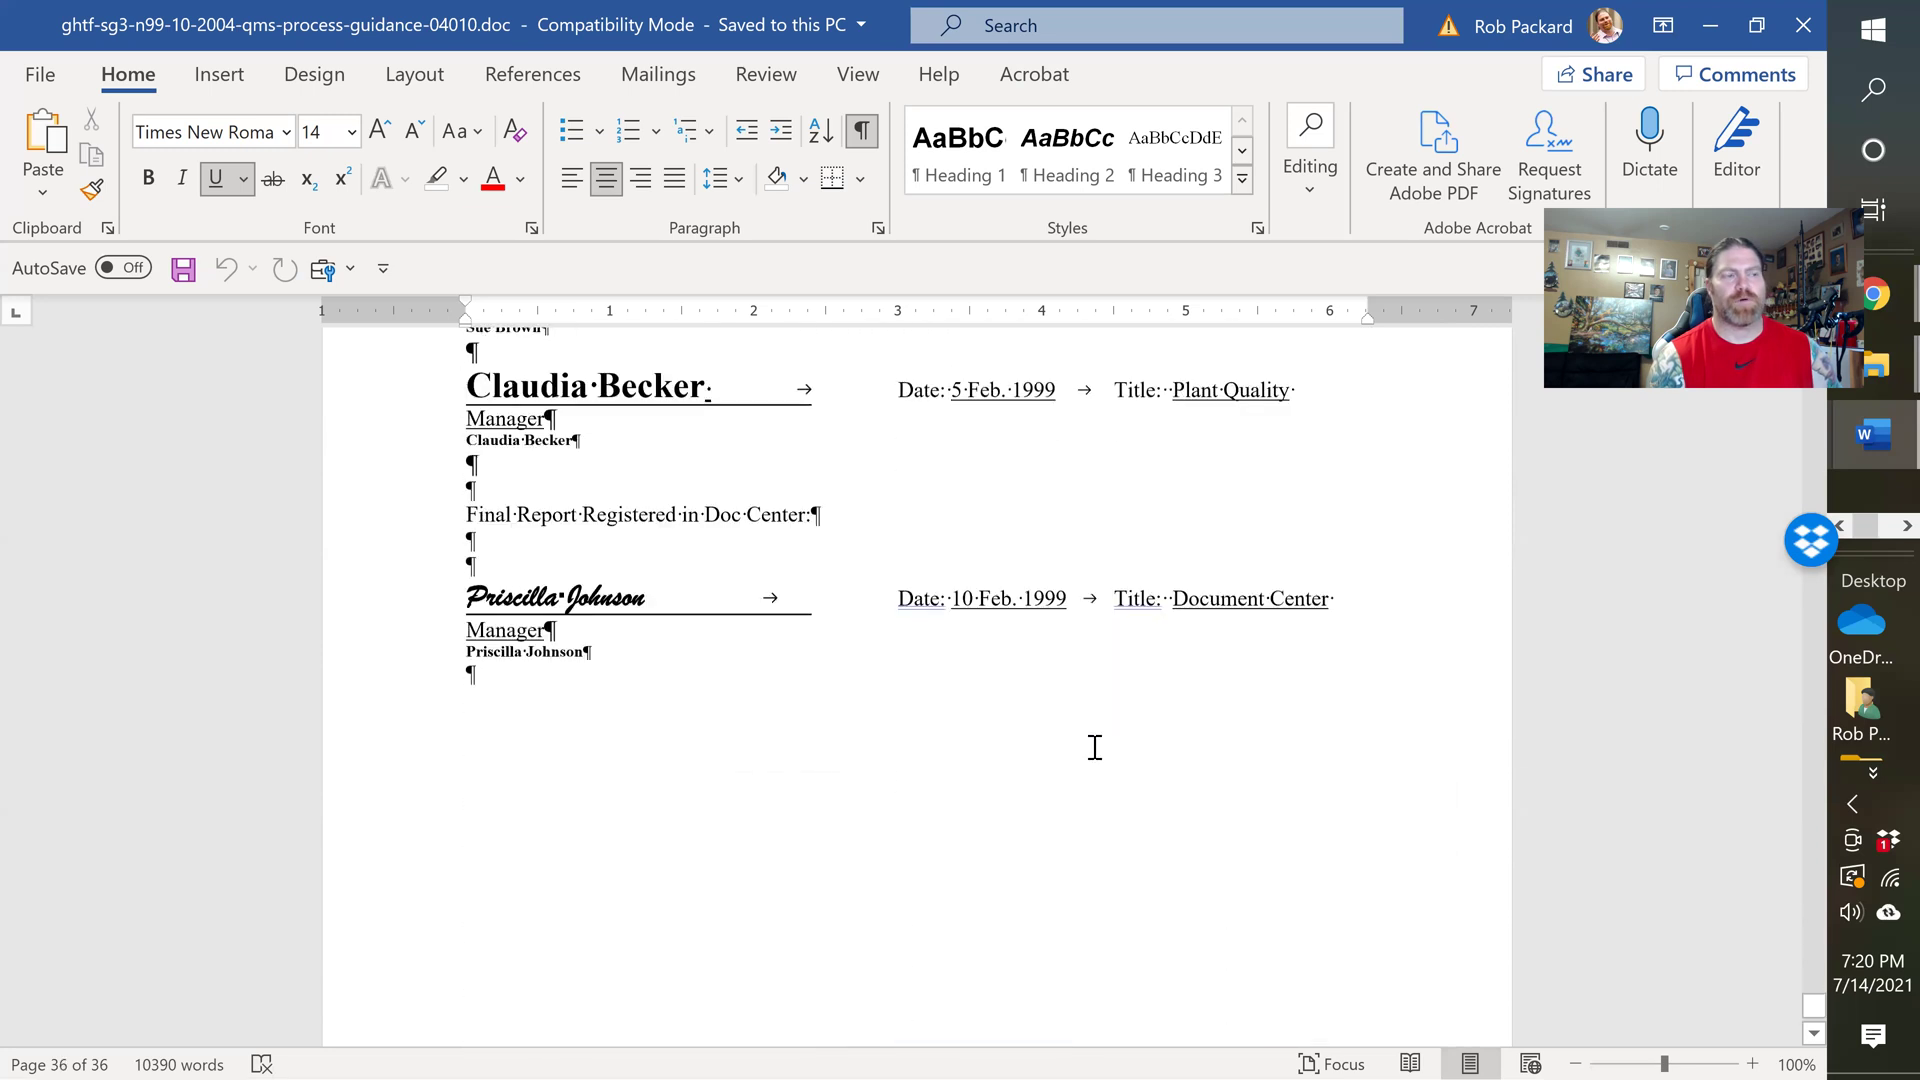
{"action": "scroll", "coordinate": [1092, 740], "scroll_direction": "down", "scroll_amount": 3}
{"action": "scroll", "coordinate": [1089, 729], "scroll_direction": "up", "scroll_amount": 6}
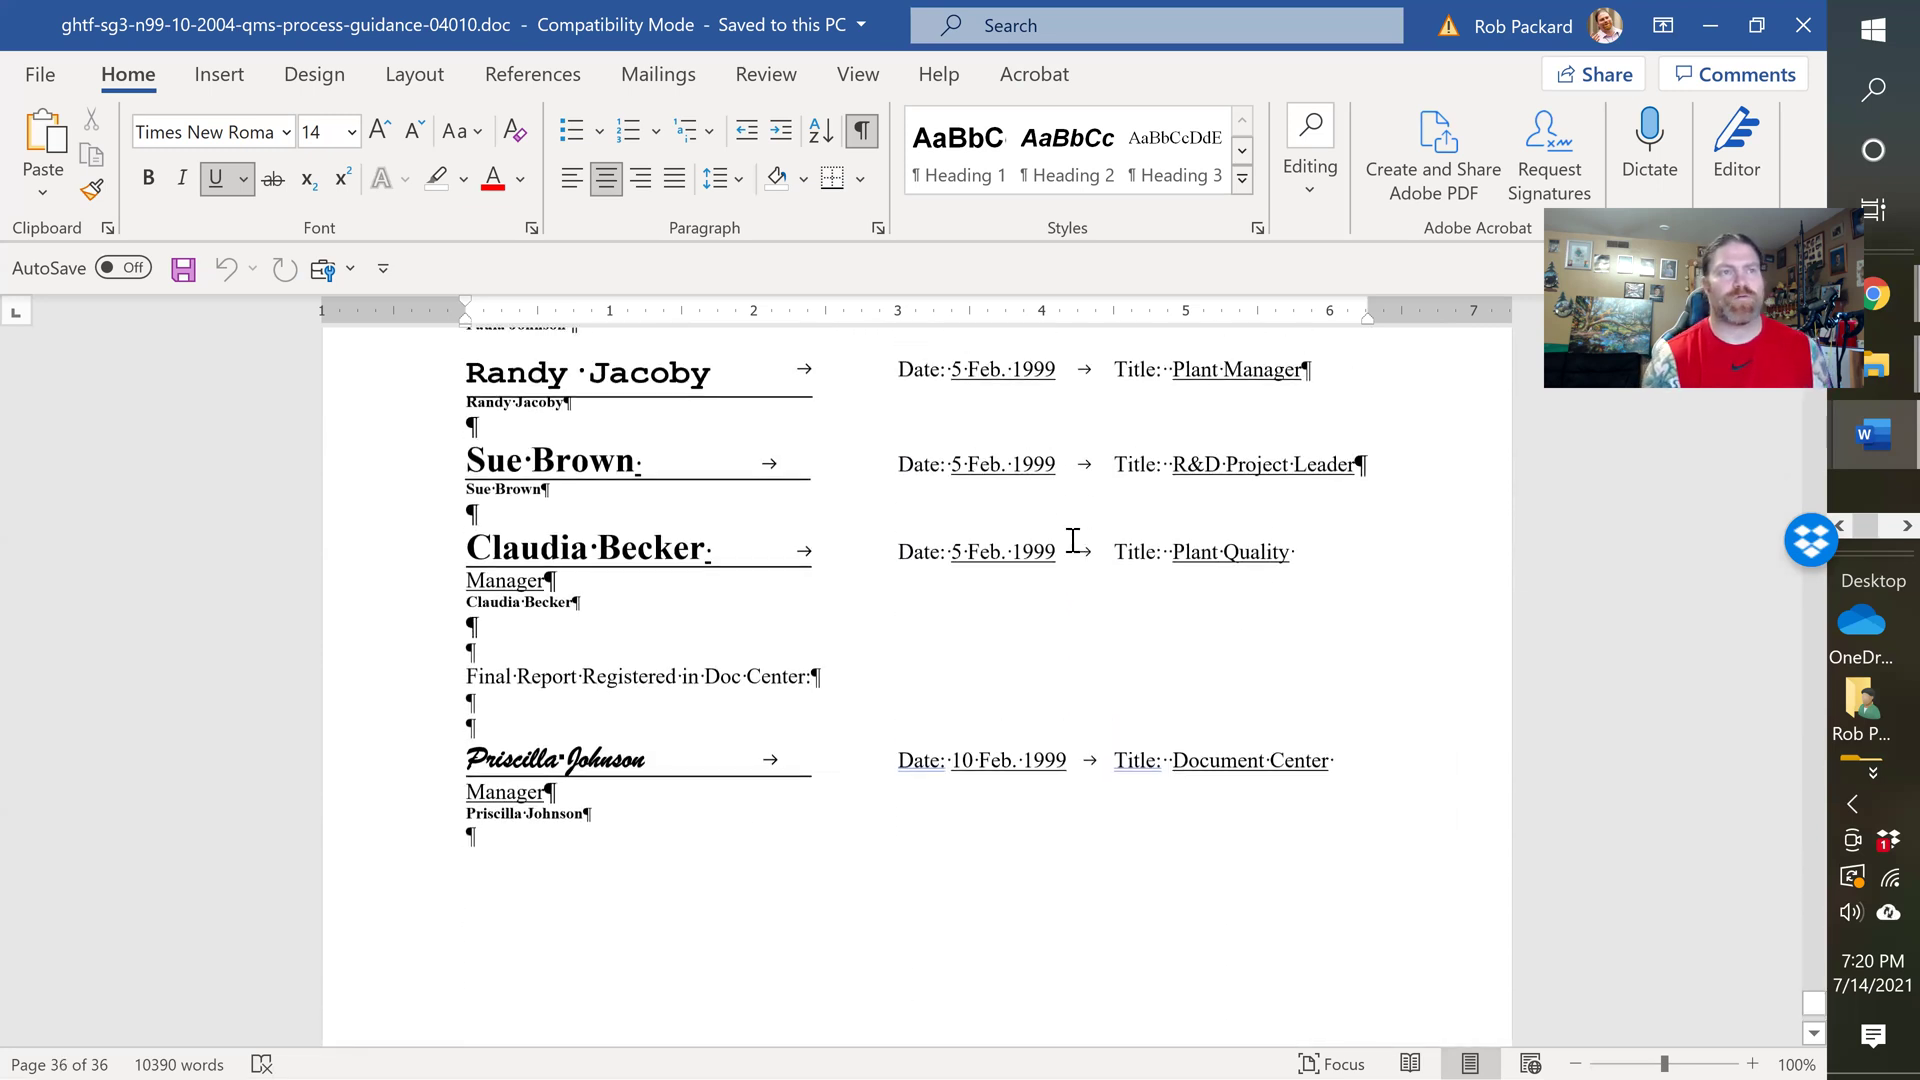
{"action": "scroll", "coordinate": [1073, 540], "scroll_direction": "up", "scroll_amount": 3}
{"action": "left_click_drag", "start_coordinate": [1114, 521], "coordinate": [468, 521]}
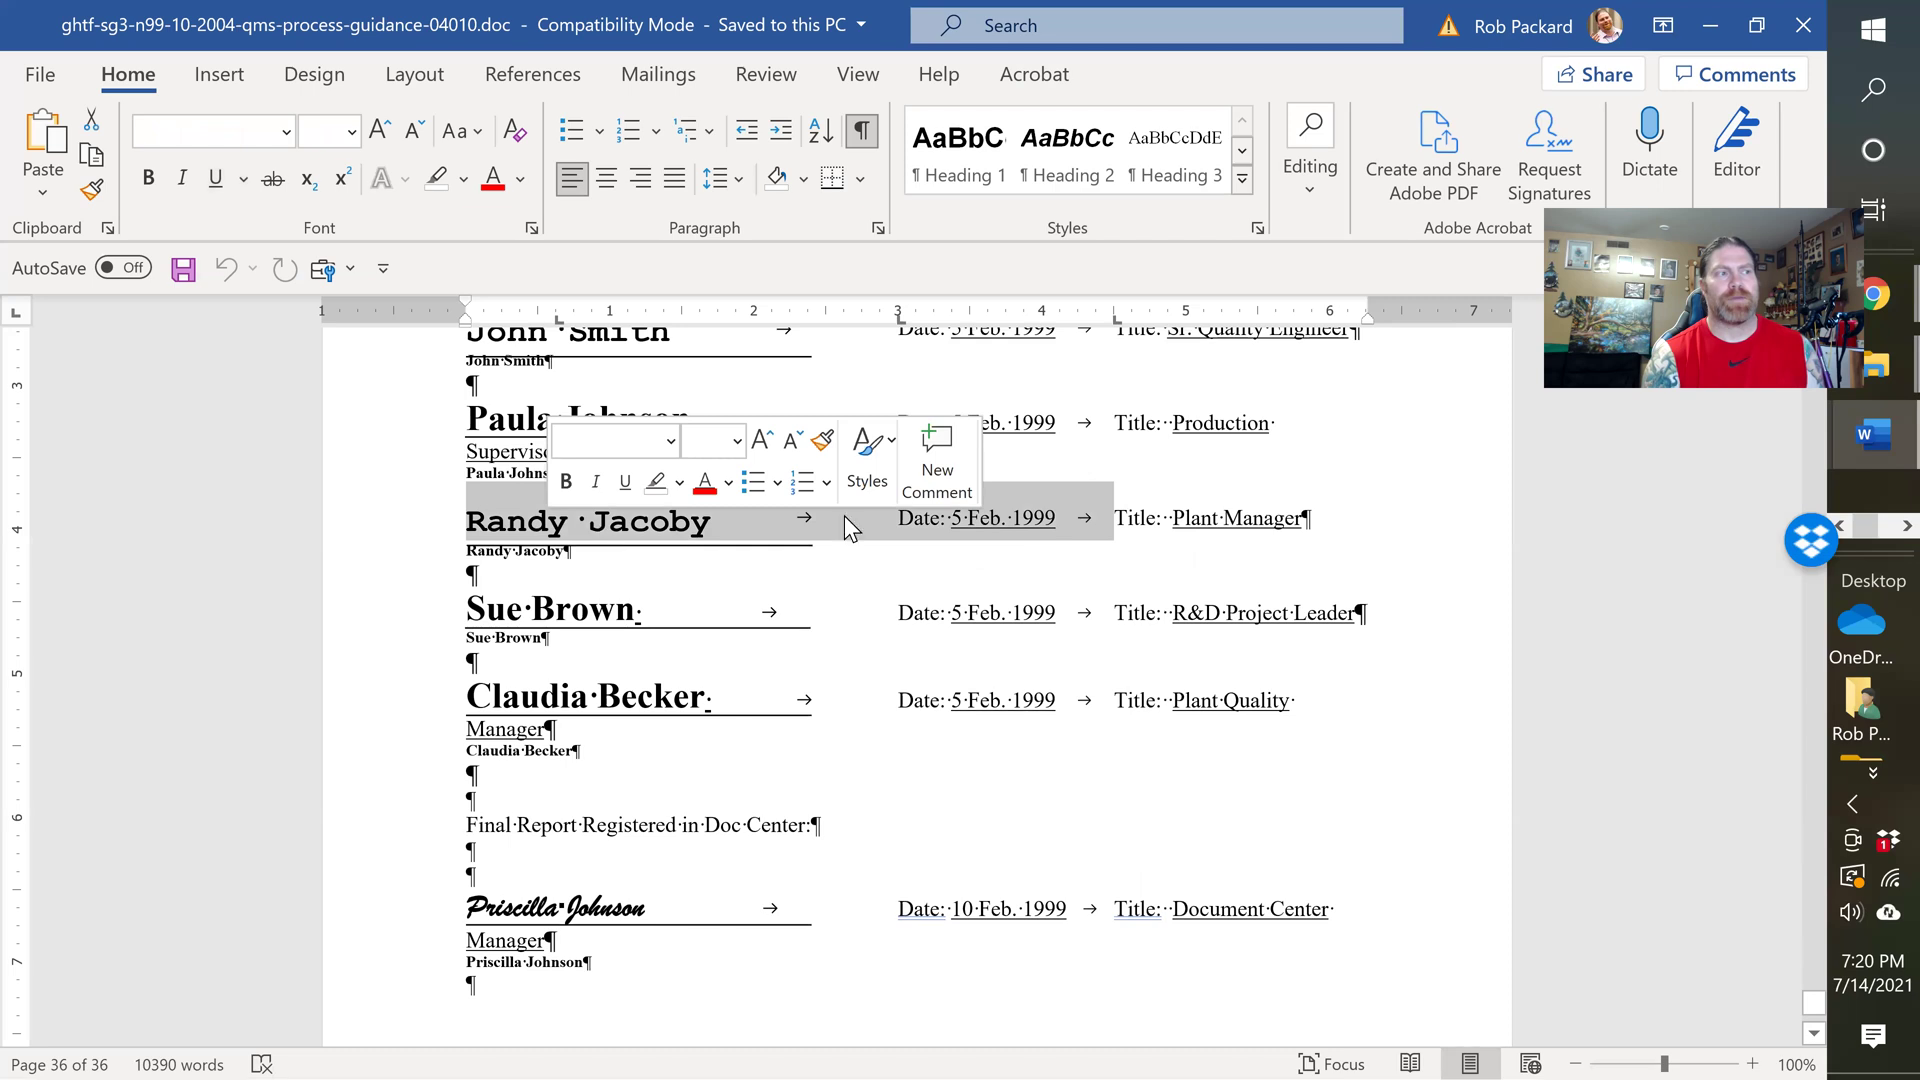
{"action": "left_click", "coordinate": [1138, 612]}
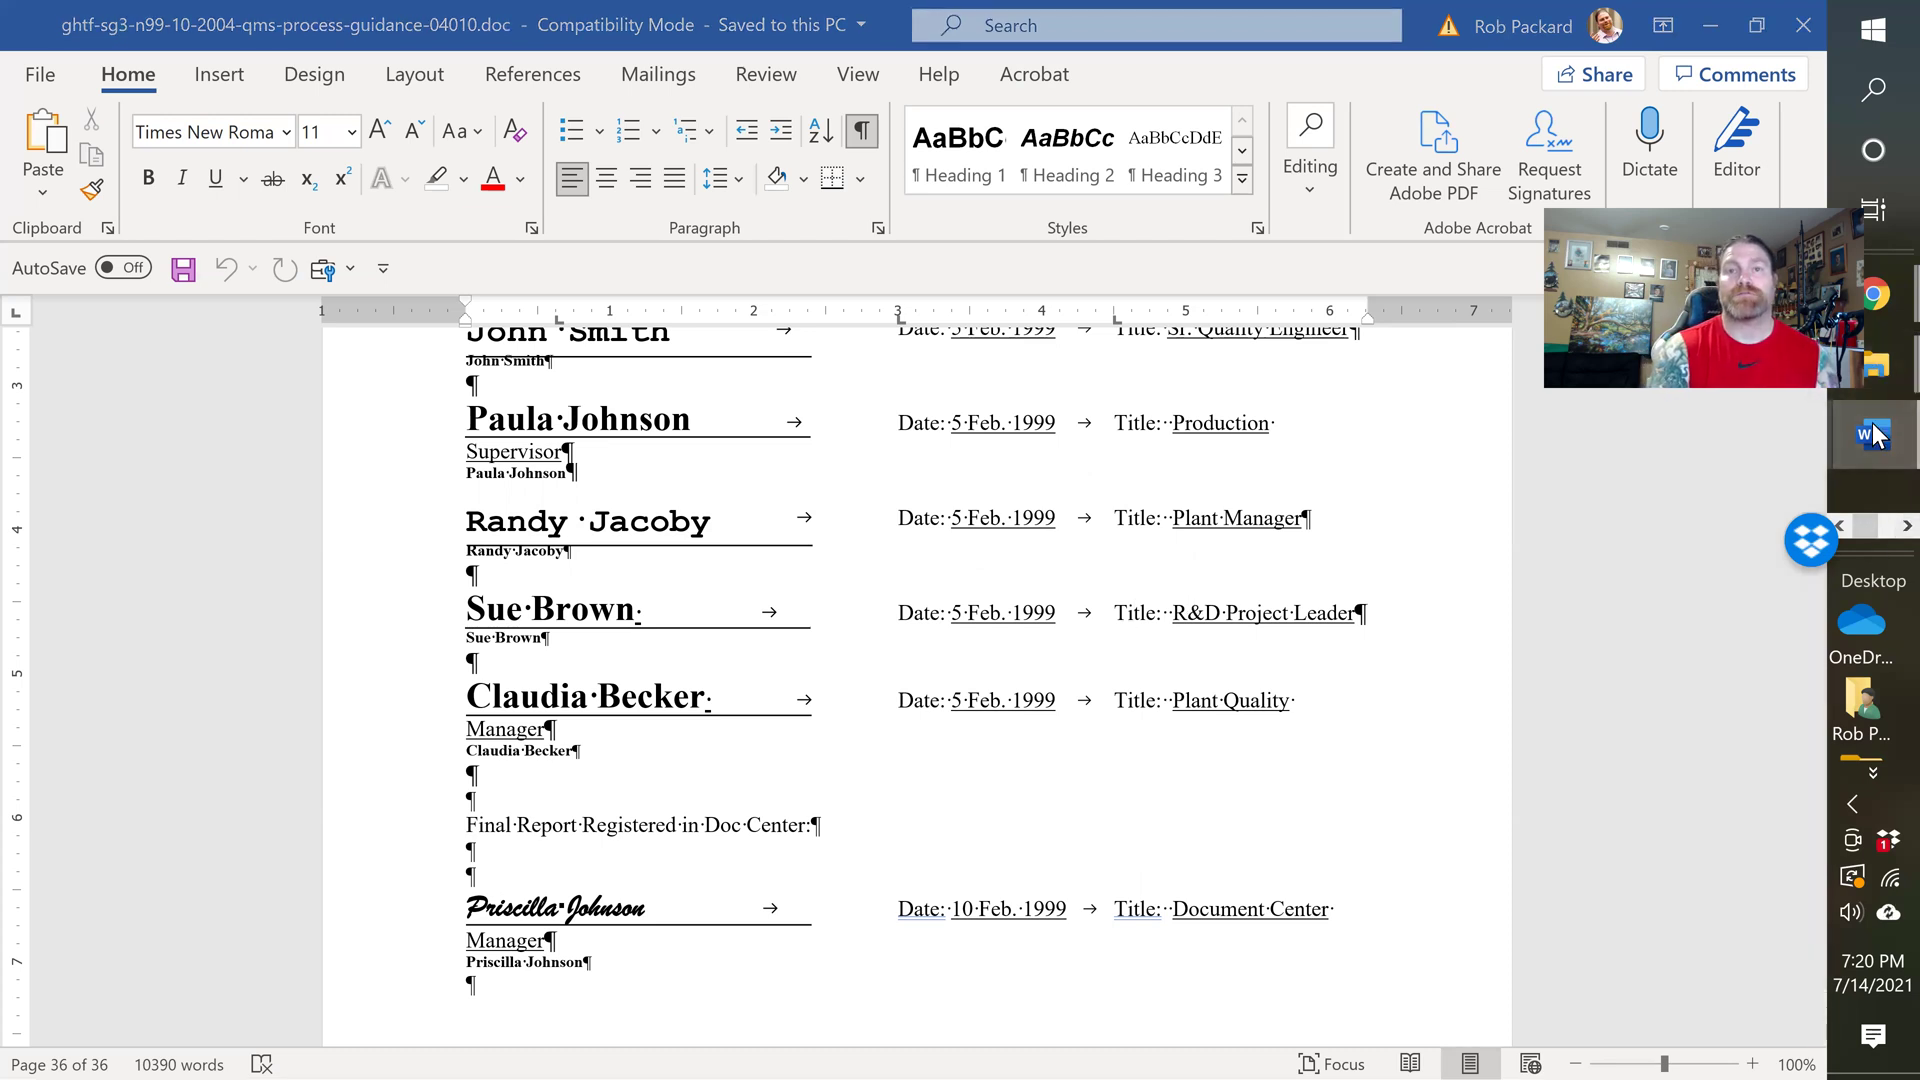
Step: Switch to the SYS-014 Process Validation Procedure window from the Word taskbar previews
{"action": "mouse_move", "coordinate": [1872, 435]}
{"action": "left_click", "coordinate": [1727, 400]}
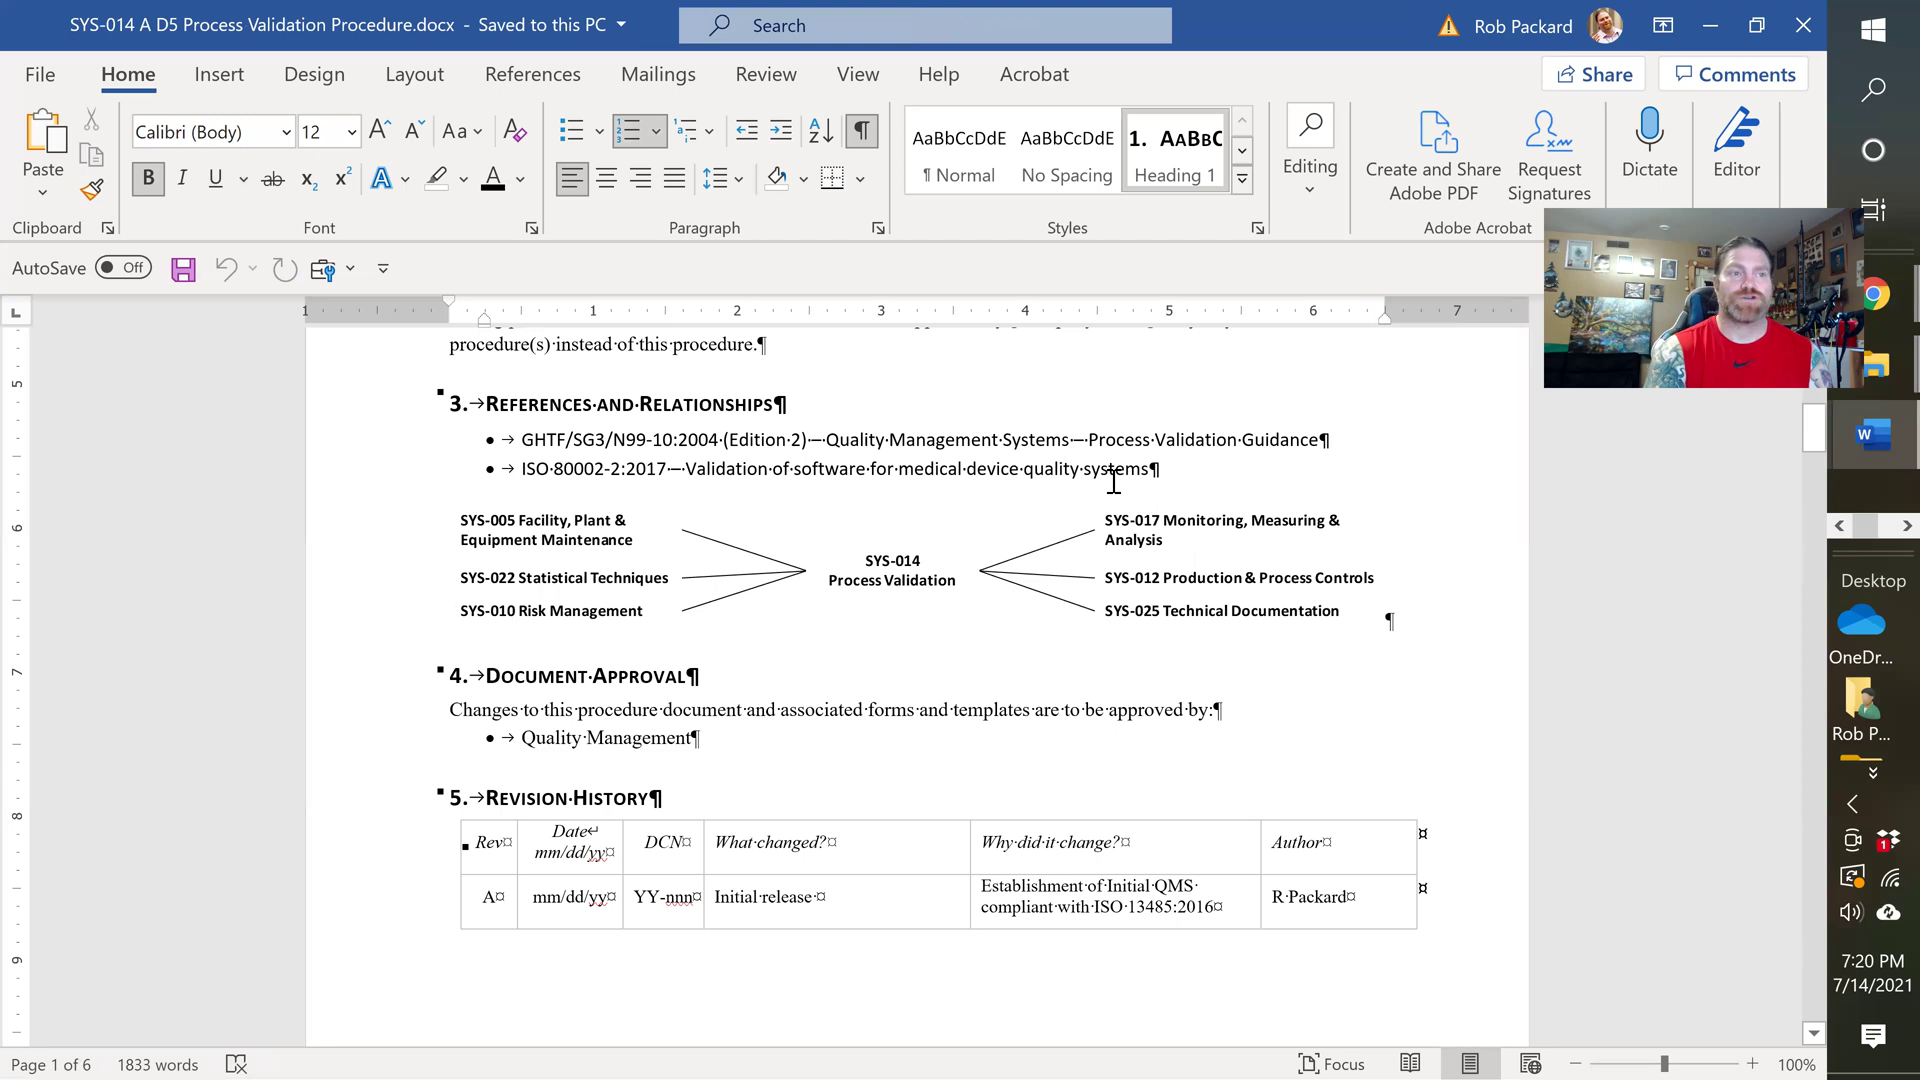
{"action": "scroll", "coordinate": [1099, 490], "scroll_direction": "up", "scroll_amount": 15}
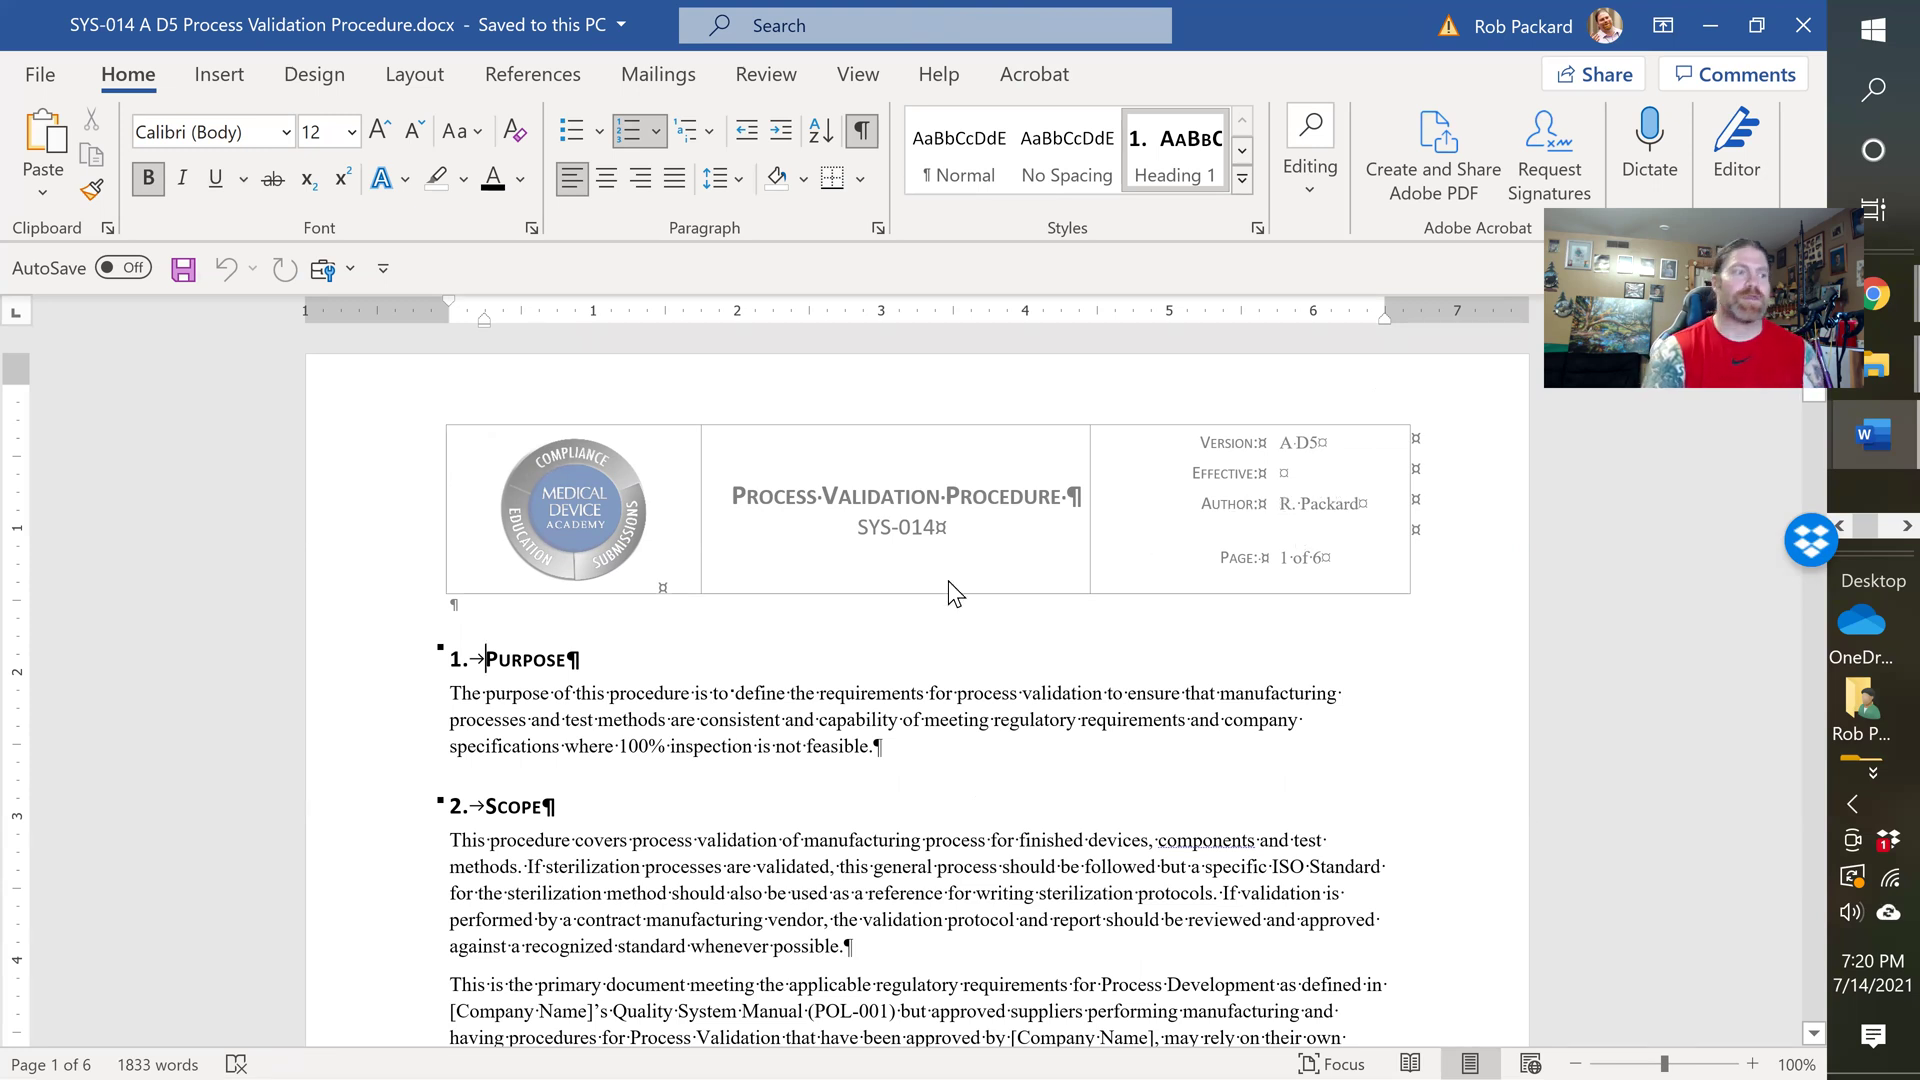
Step: Scroll from the purpose section down to 7.2 General's seven validation requirements
{"action": "scroll", "coordinate": [948, 600], "scroll_direction": "down", "scroll_amount": 3}
{"action": "scroll", "coordinate": [944, 634], "scroll_direction": "down", "scroll_amount": 3}
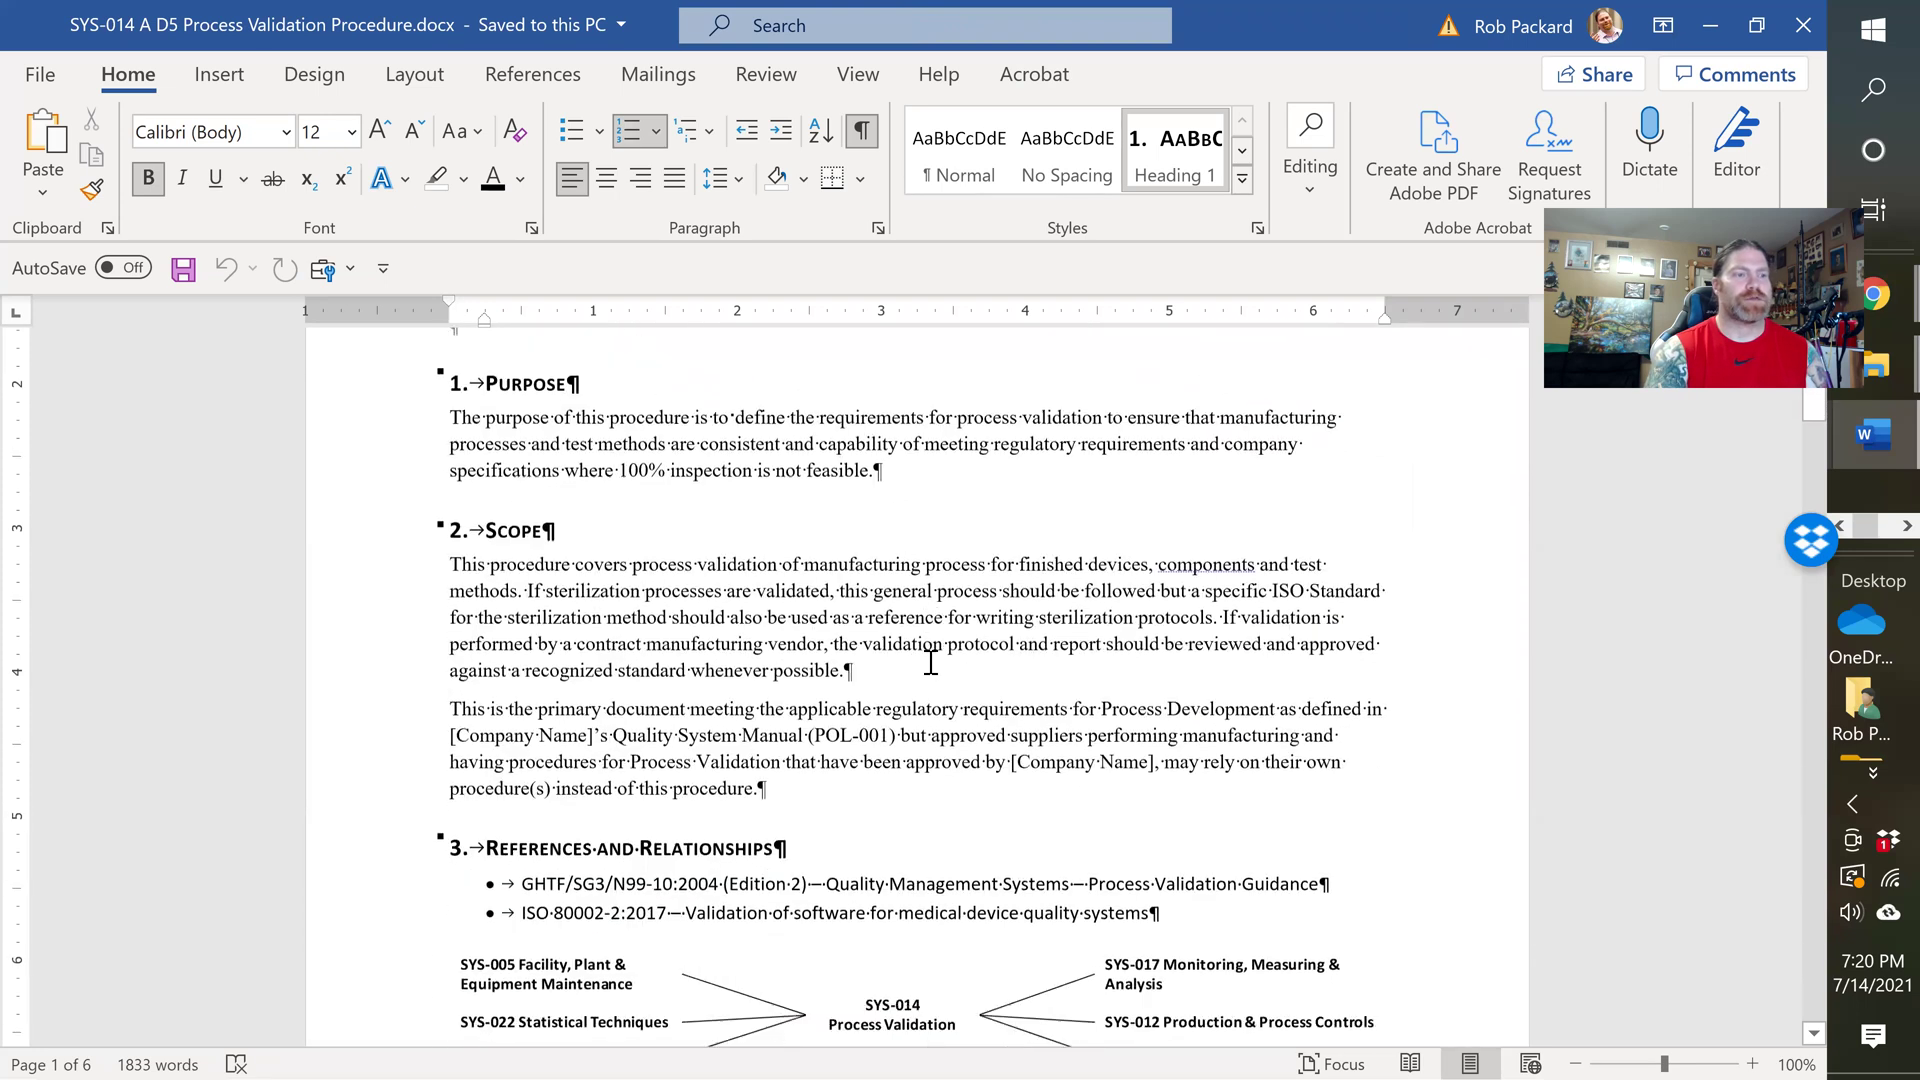
{"action": "scroll", "coordinate": [980, 580], "scroll_direction": "down", "scroll_amount": 8}
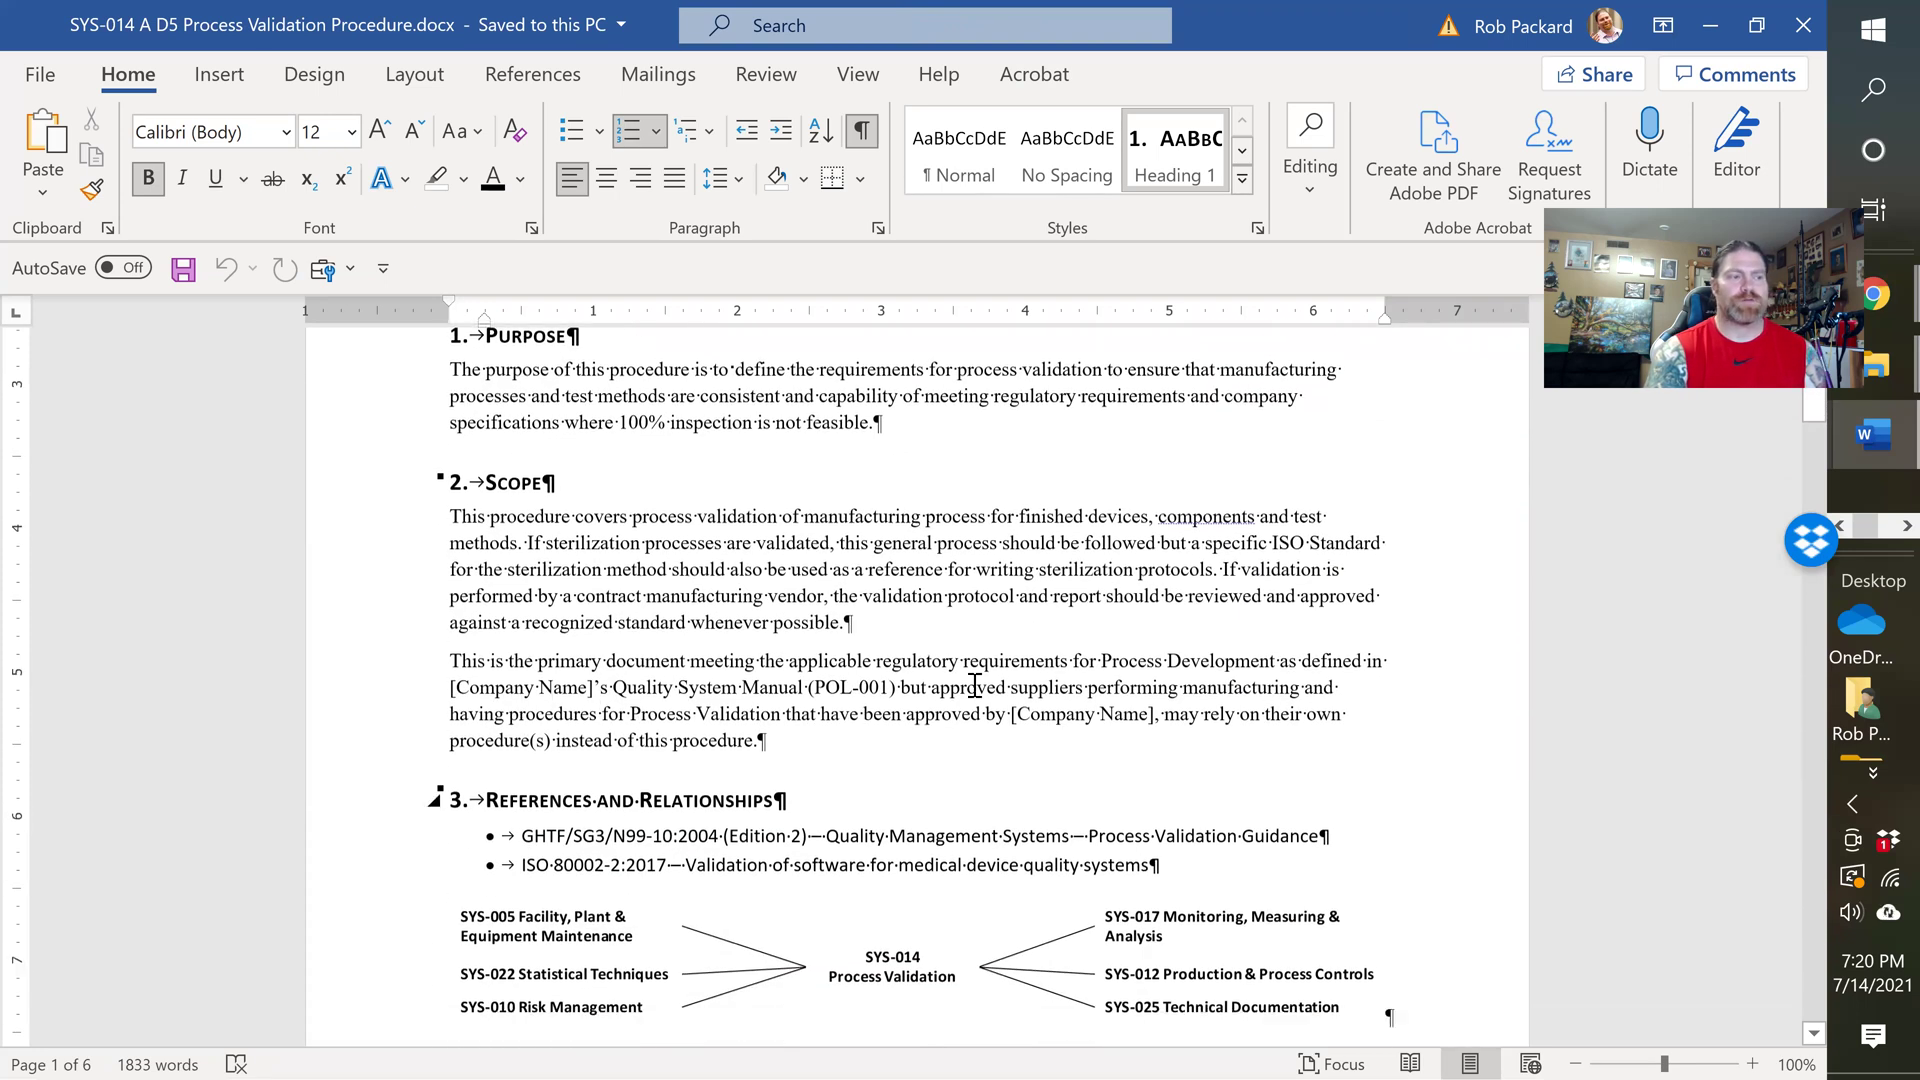
{"action": "scroll", "coordinate": [955, 697], "scroll_direction": "down", "scroll_amount": 4}
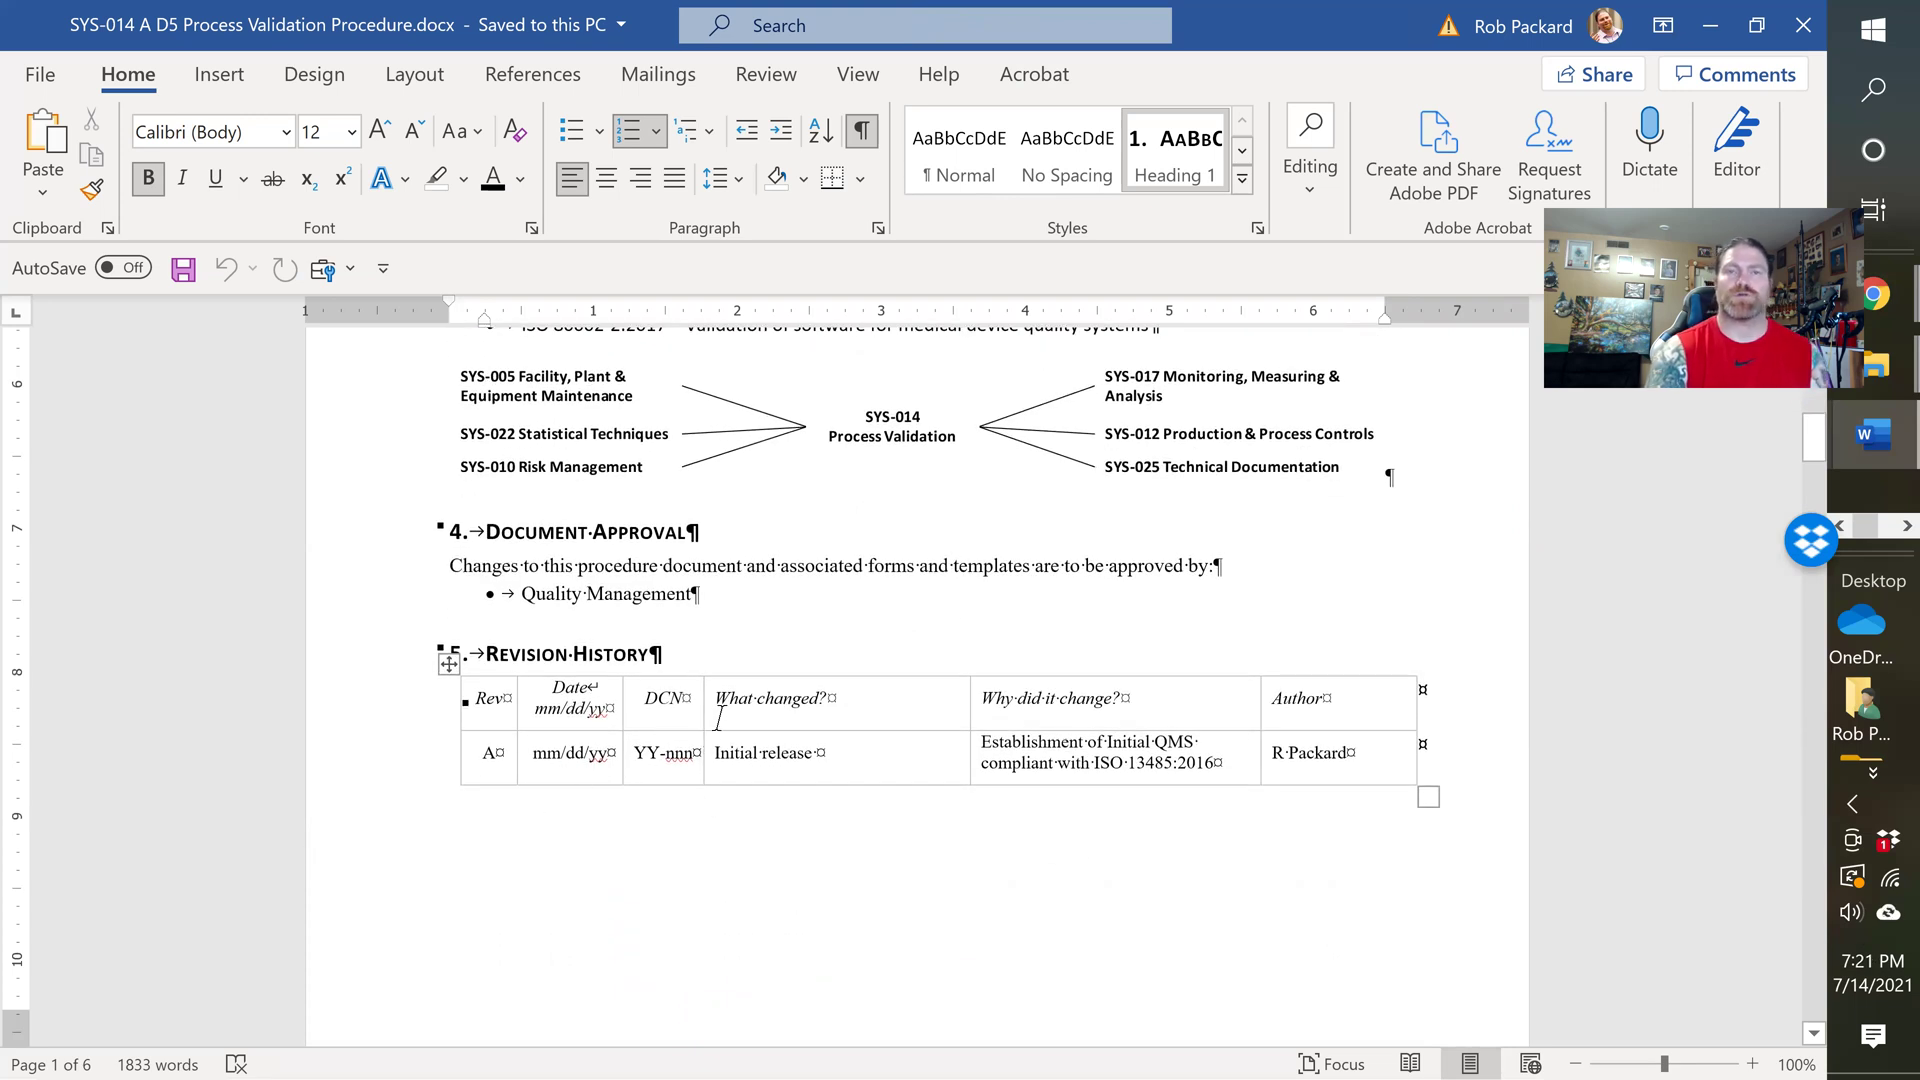
{"action": "scroll", "coordinate": [784, 748], "scroll_direction": "down", "scroll_amount": 3}
{"action": "scroll", "coordinate": [794, 737], "scroll_direction": "down", "scroll_amount": 3}
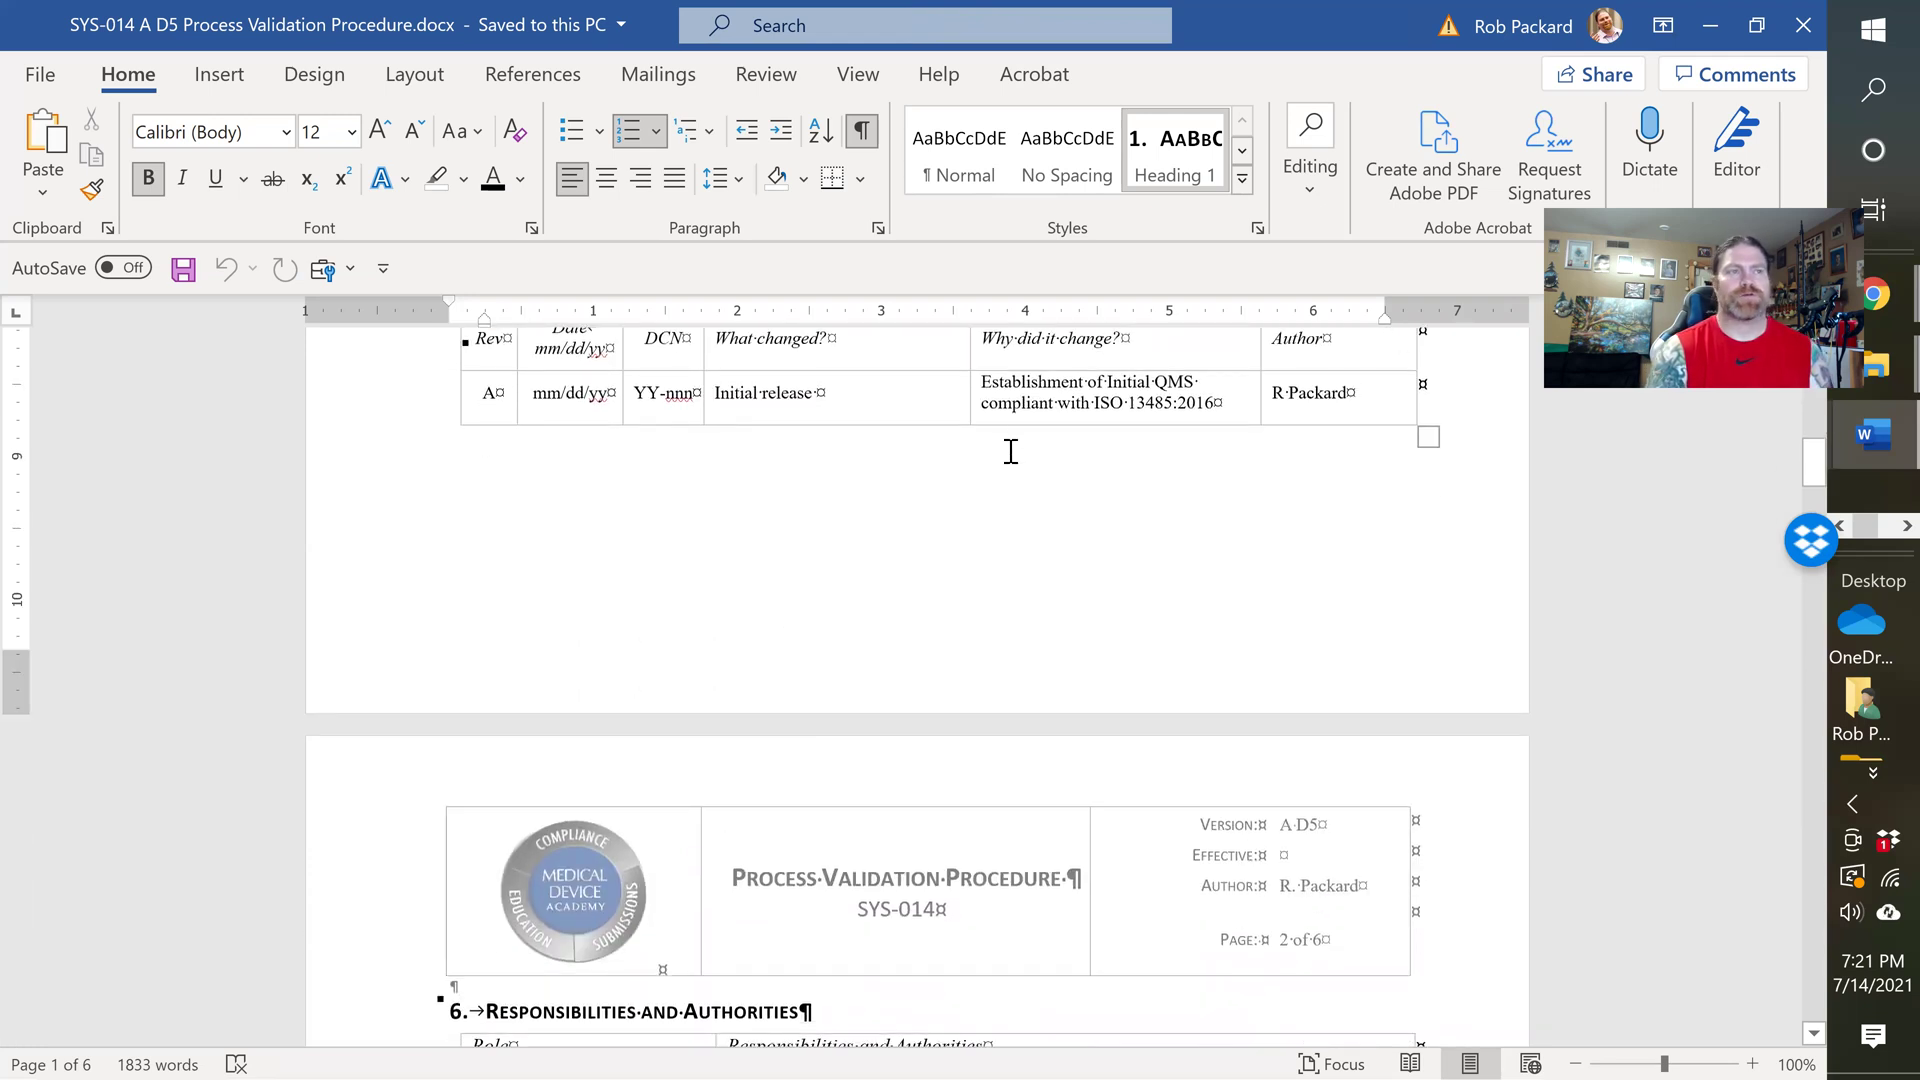
{"action": "scroll", "coordinate": [1133, 428], "scroll_direction": "down", "scroll_amount": 10}
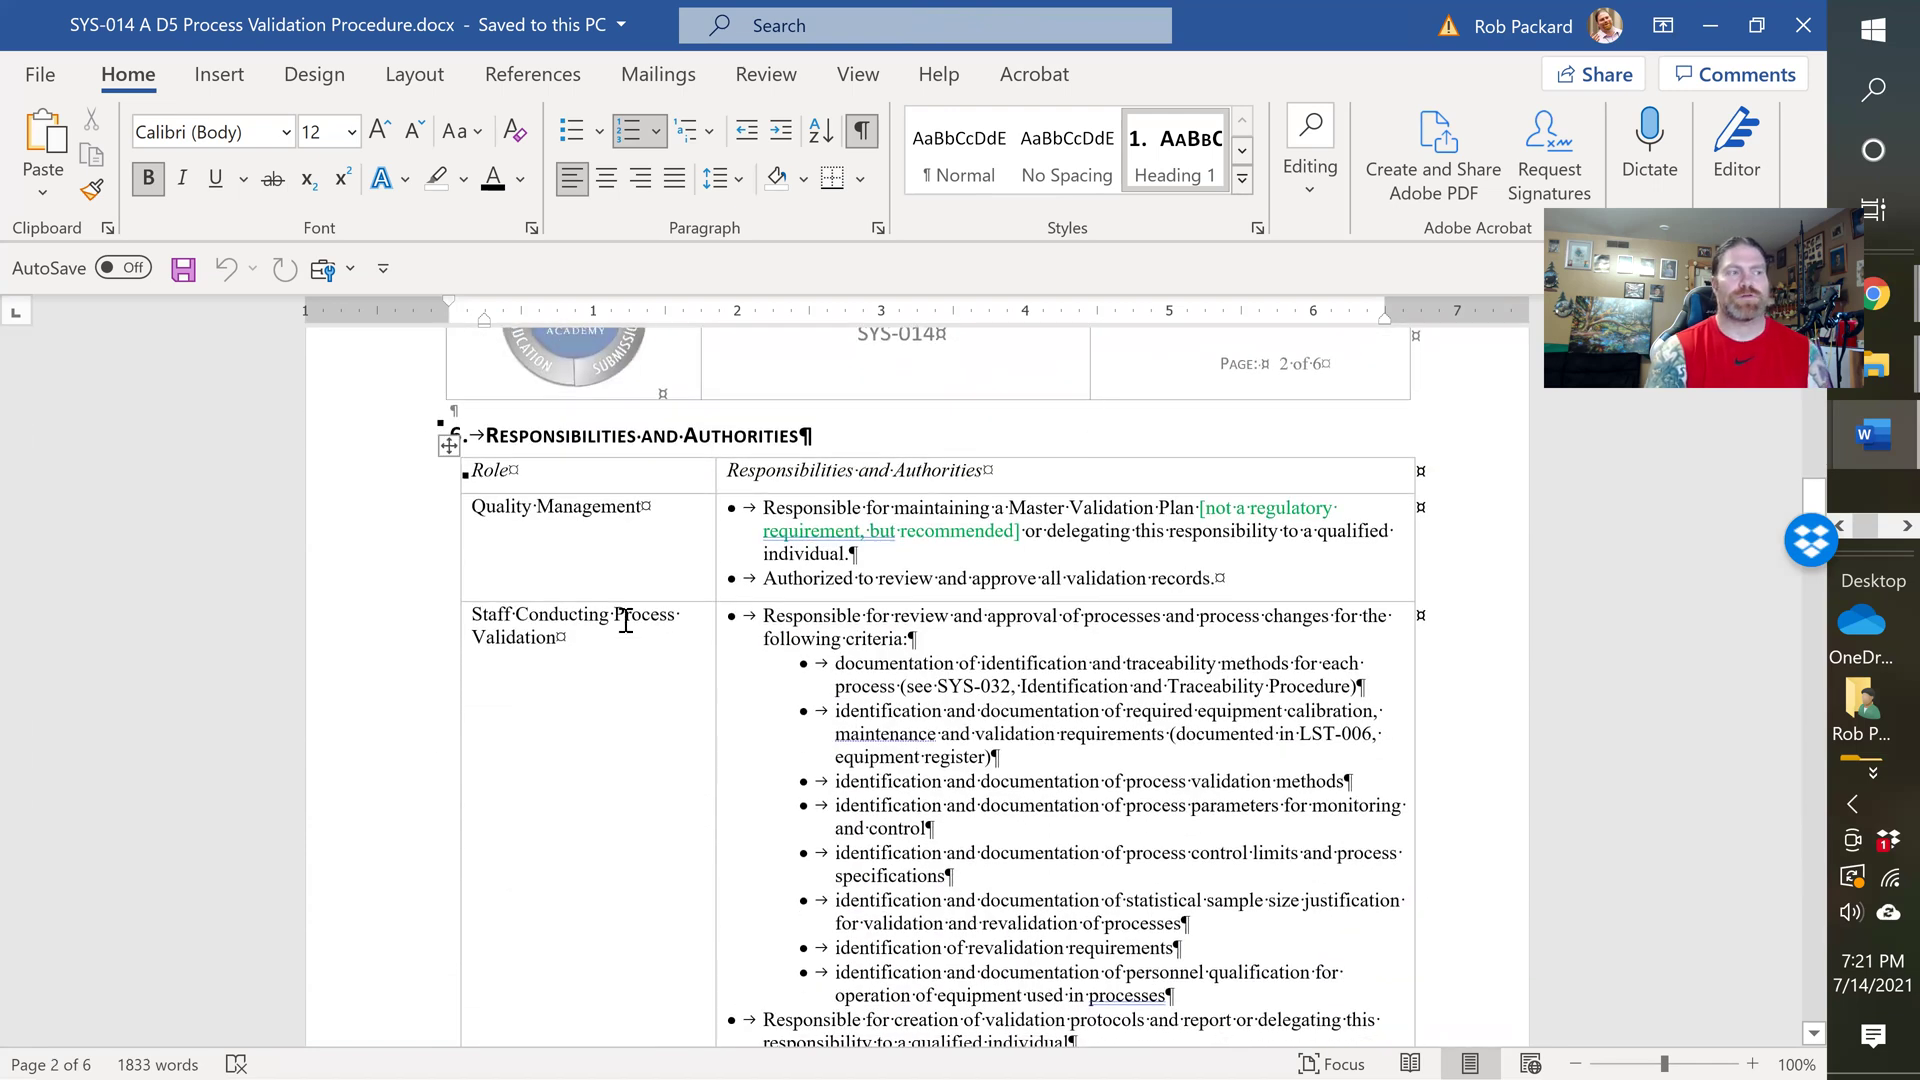
{"action": "scroll", "coordinate": [612, 680], "scroll_direction": "down", "scroll_amount": 2}
{"action": "scroll", "coordinate": [657, 612], "scroll_direction": "up", "scroll_amount": 1}
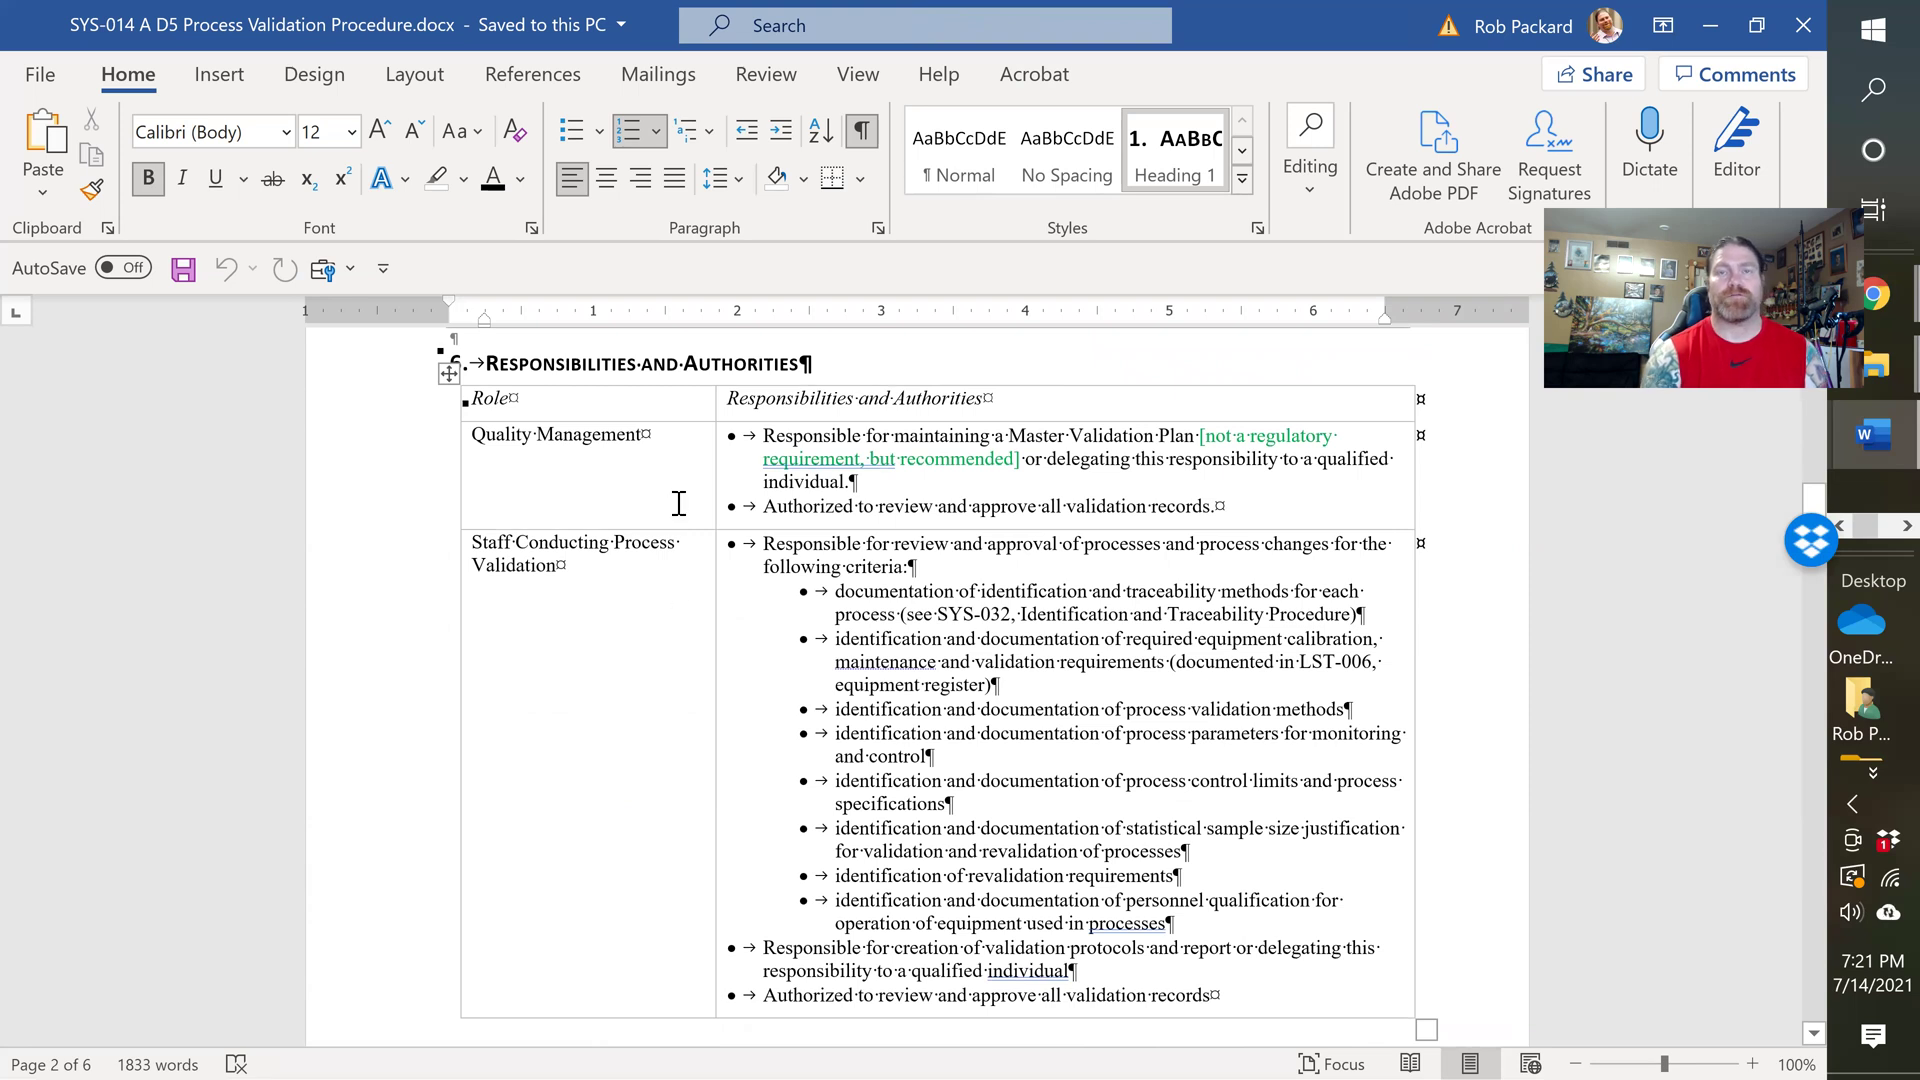
{"action": "scroll", "coordinate": [638, 575], "scroll_direction": "down", "scroll_amount": 16}
Step: Scroll to page 3 showing 7.3 Master Validation Planning and 7.4 Installation Qualification (IQ)
{"action": "scroll", "coordinate": [638, 587], "scroll_direction": "up", "scroll_amount": 7}
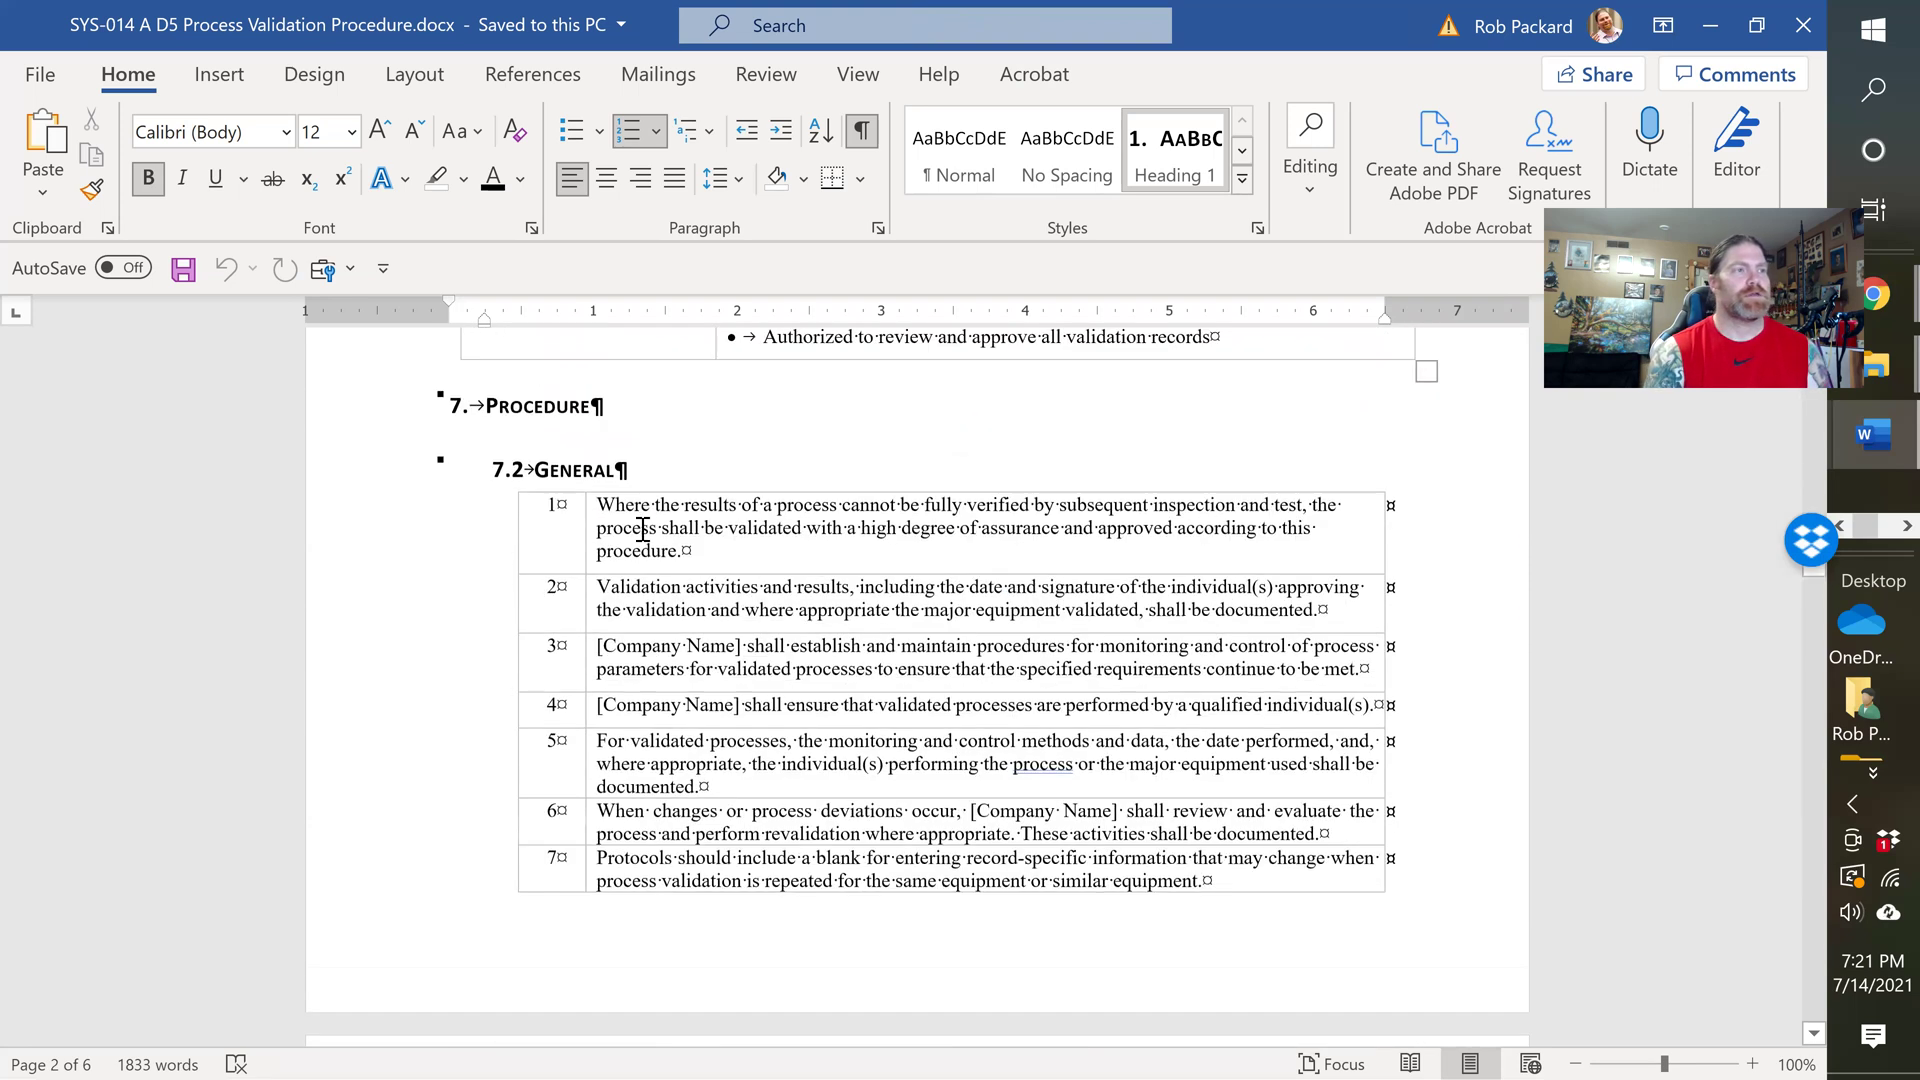
{"action": "scroll", "coordinate": [641, 529], "scroll_direction": "down", "scroll_amount": 9}
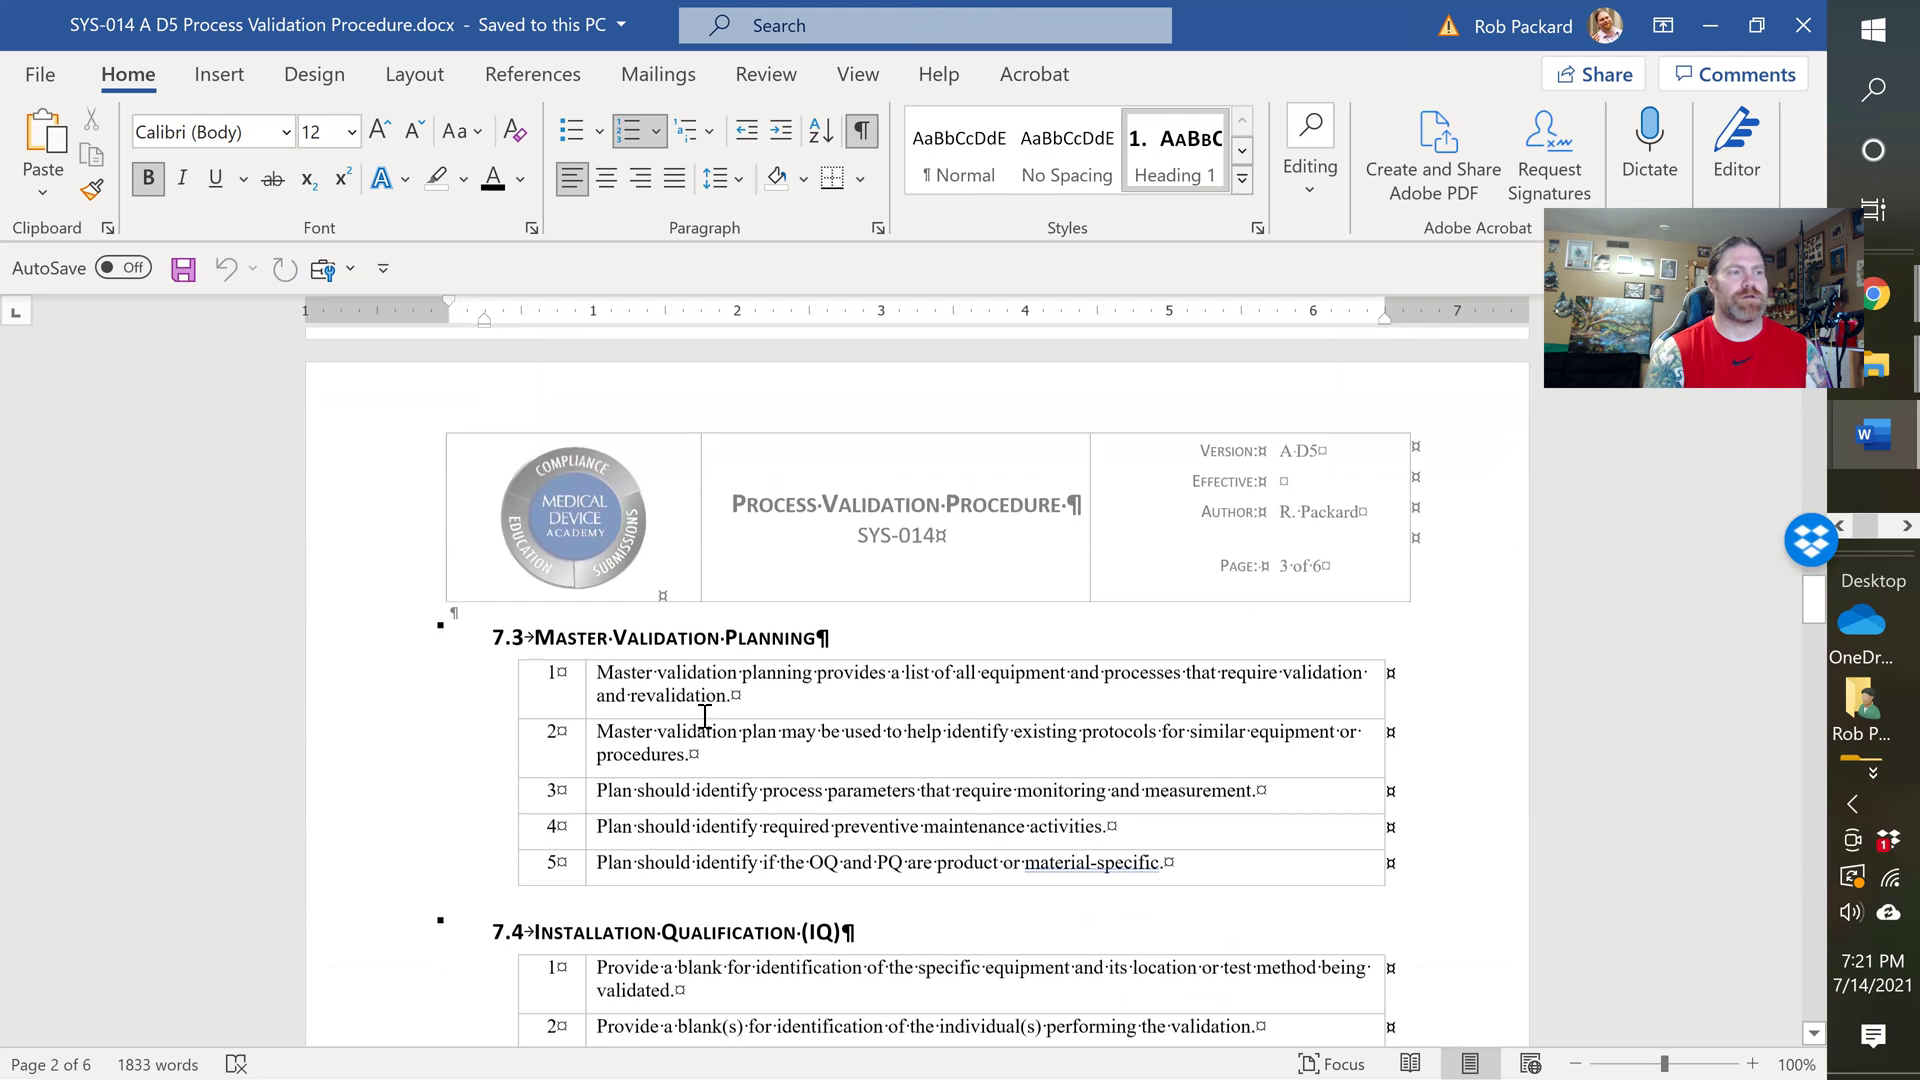
{"action": "scroll", "coordinate": [704, 717], "scroll_direction": "down", "scroll_amount": 3}
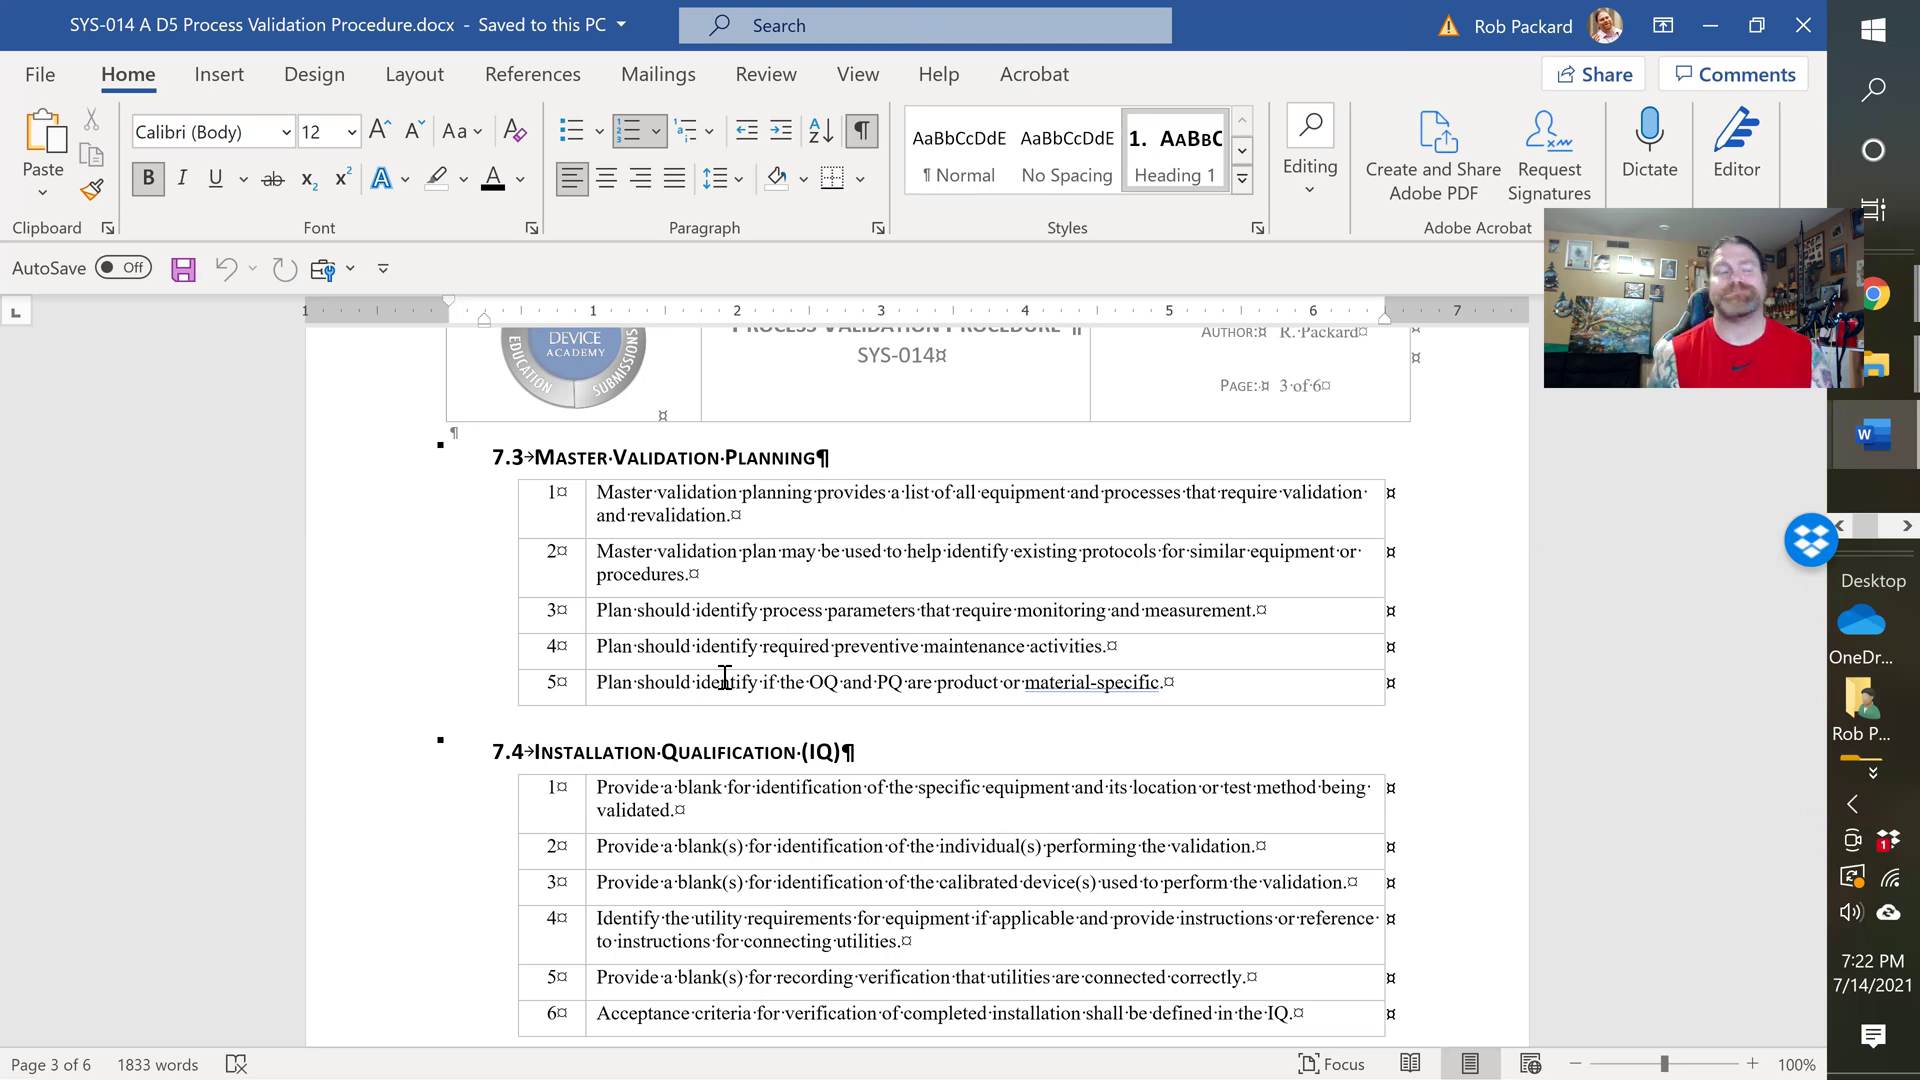
Step: Scroll past the 7.5 OQ, 7.6 PQ and 7.7 Software Validation tables to section 8 Monitoring and Measurement
{"action": "scroll", "coordinate": [476, 771], "scroll_direction": "down", "scroll_amount": 3}
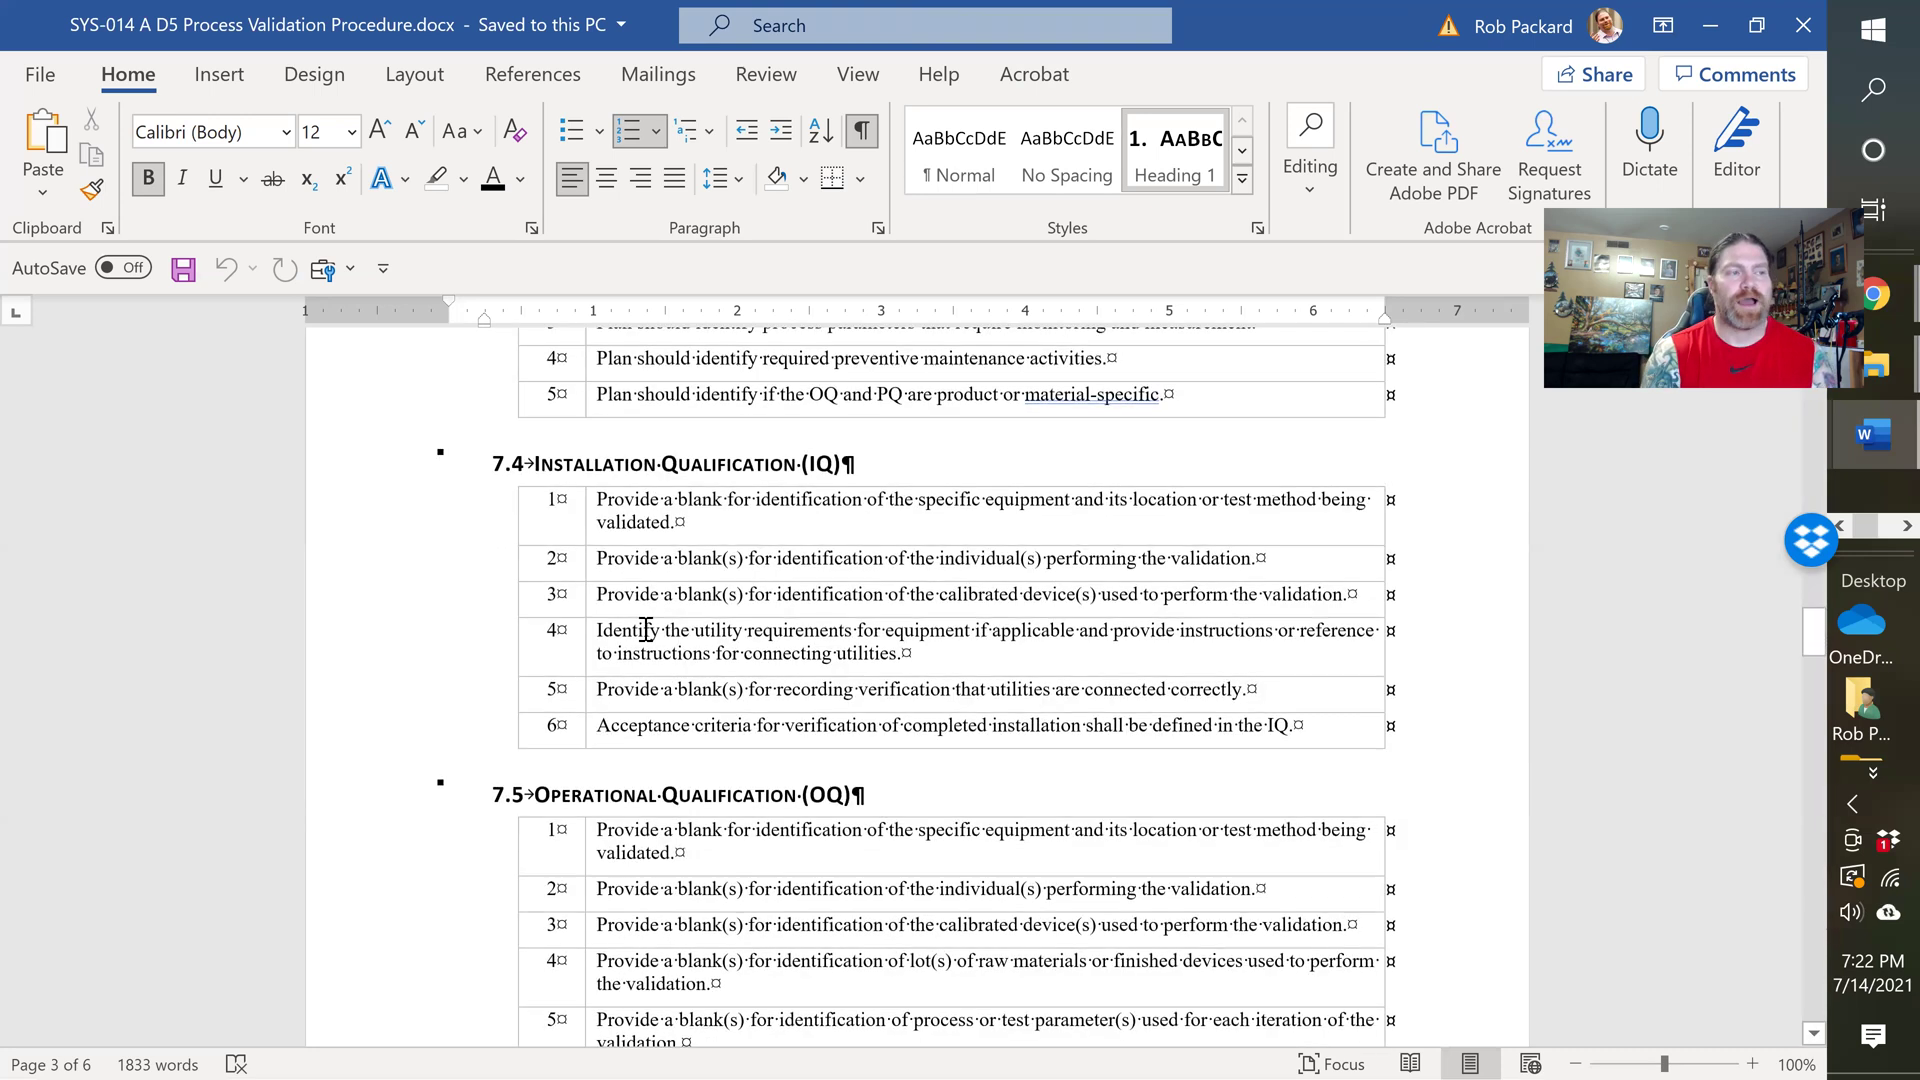
{"action": "scroll", "coordinate": [860, 740], "scroll_direction": "down", "scroll_amount": 5}
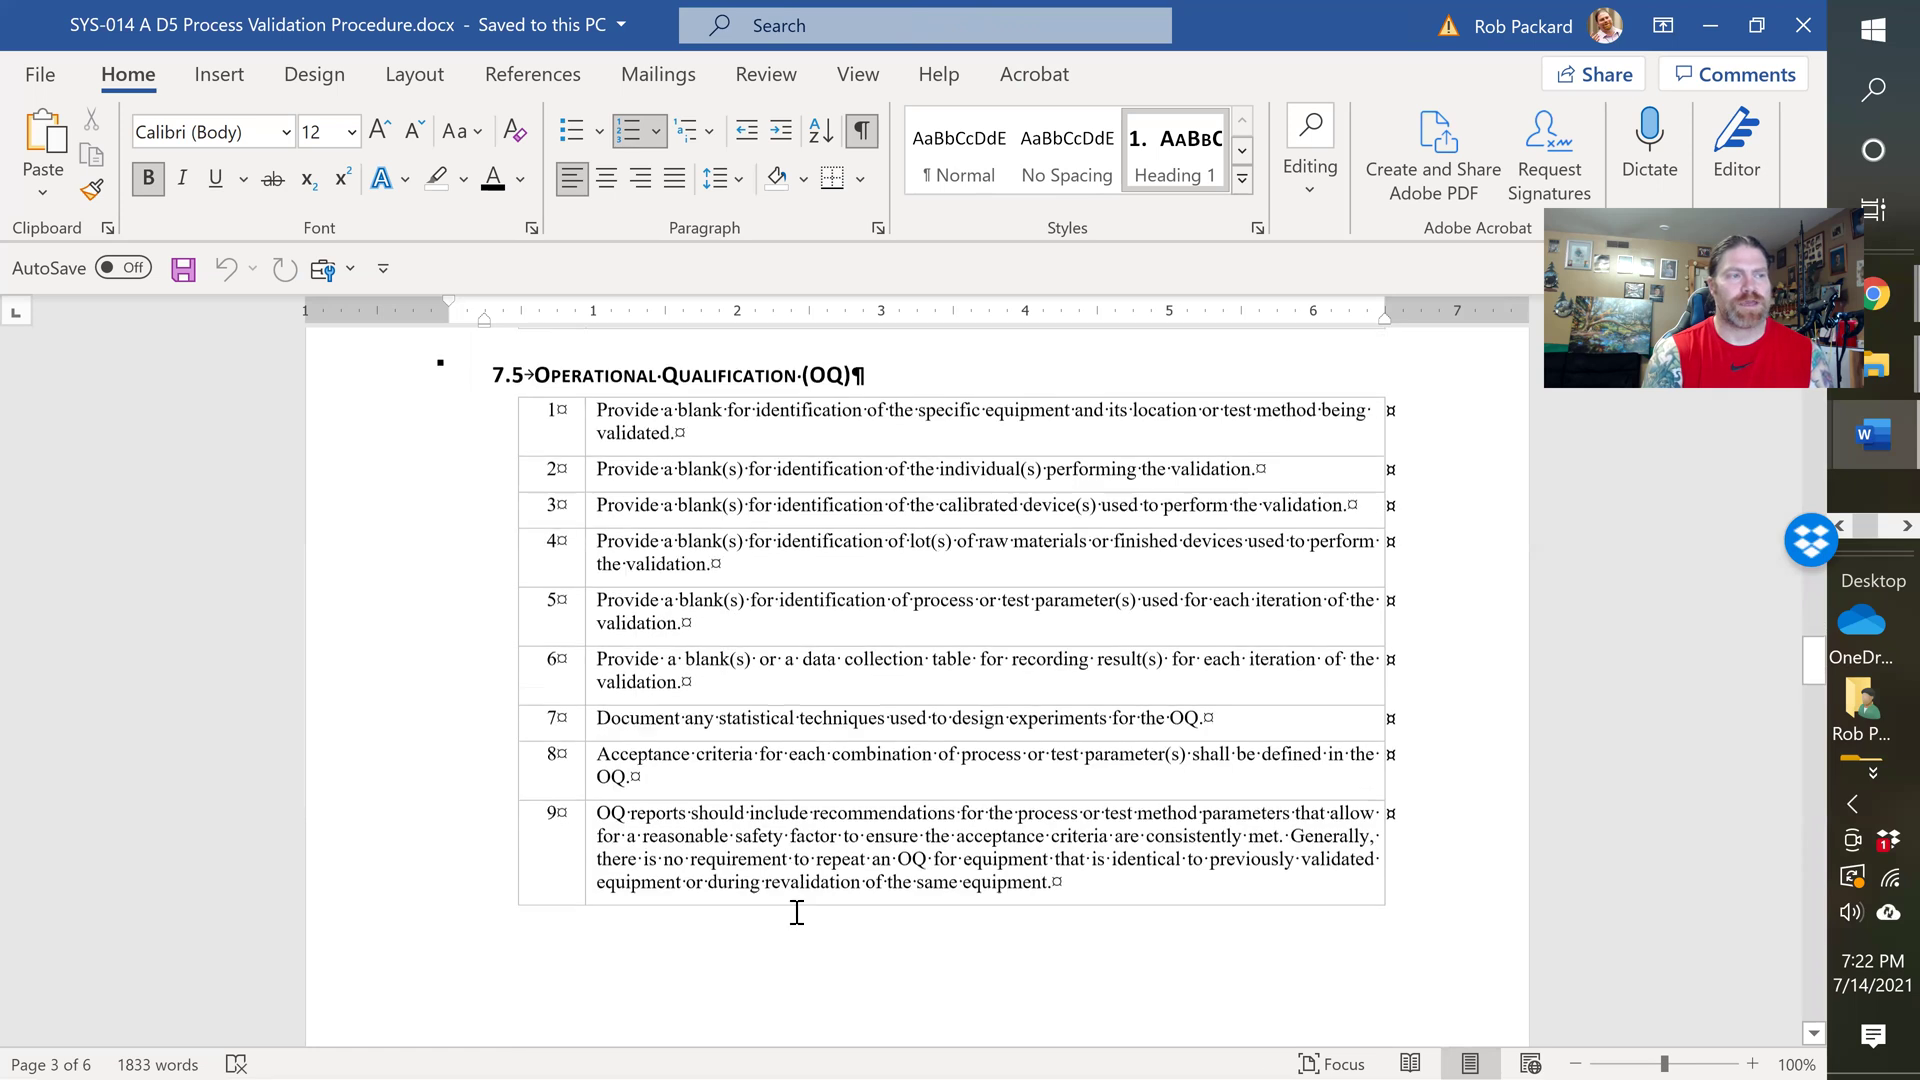
{"action": "scroll", "coordinate": [795, 905], "scroll_direction": "down", "scroll_amount": 10}
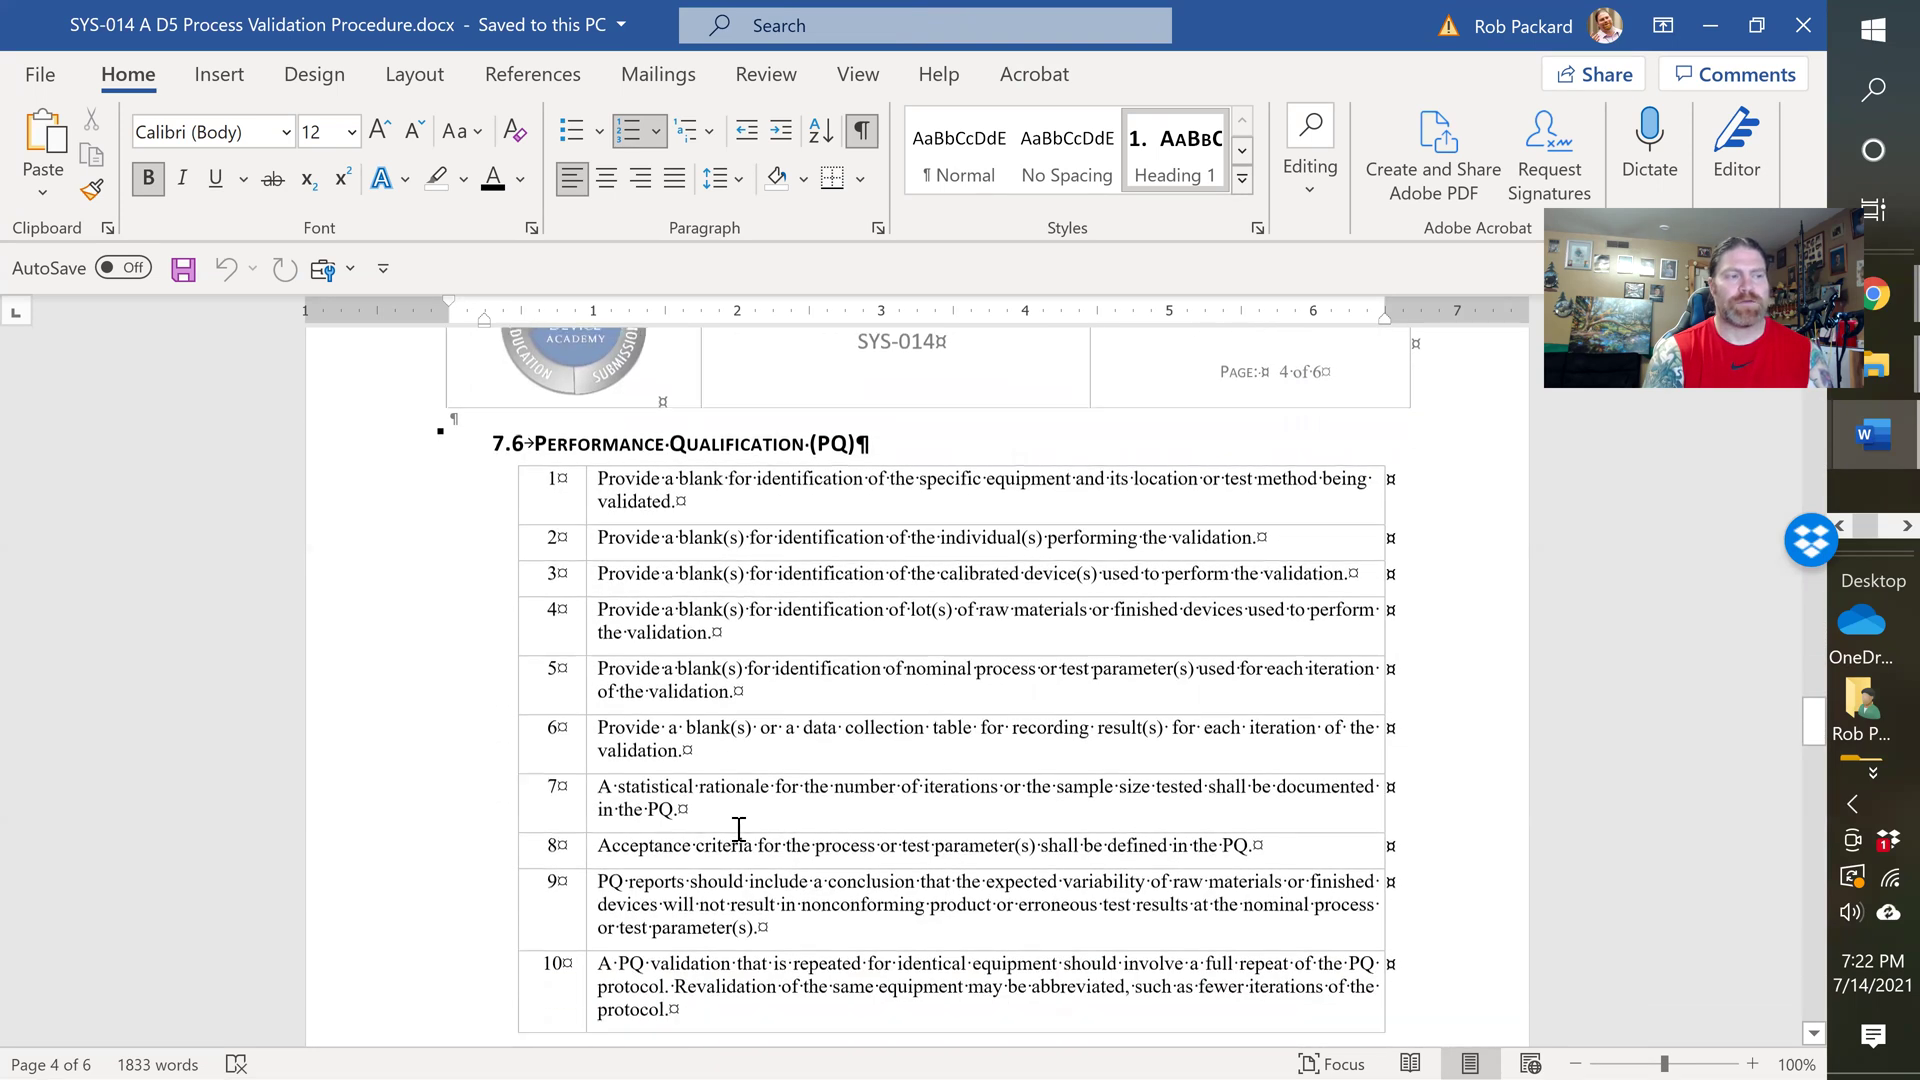
{"action": "scroll", "coordinate": [738, 826], "scroll_direction": "down", "scroll_amount": 3}
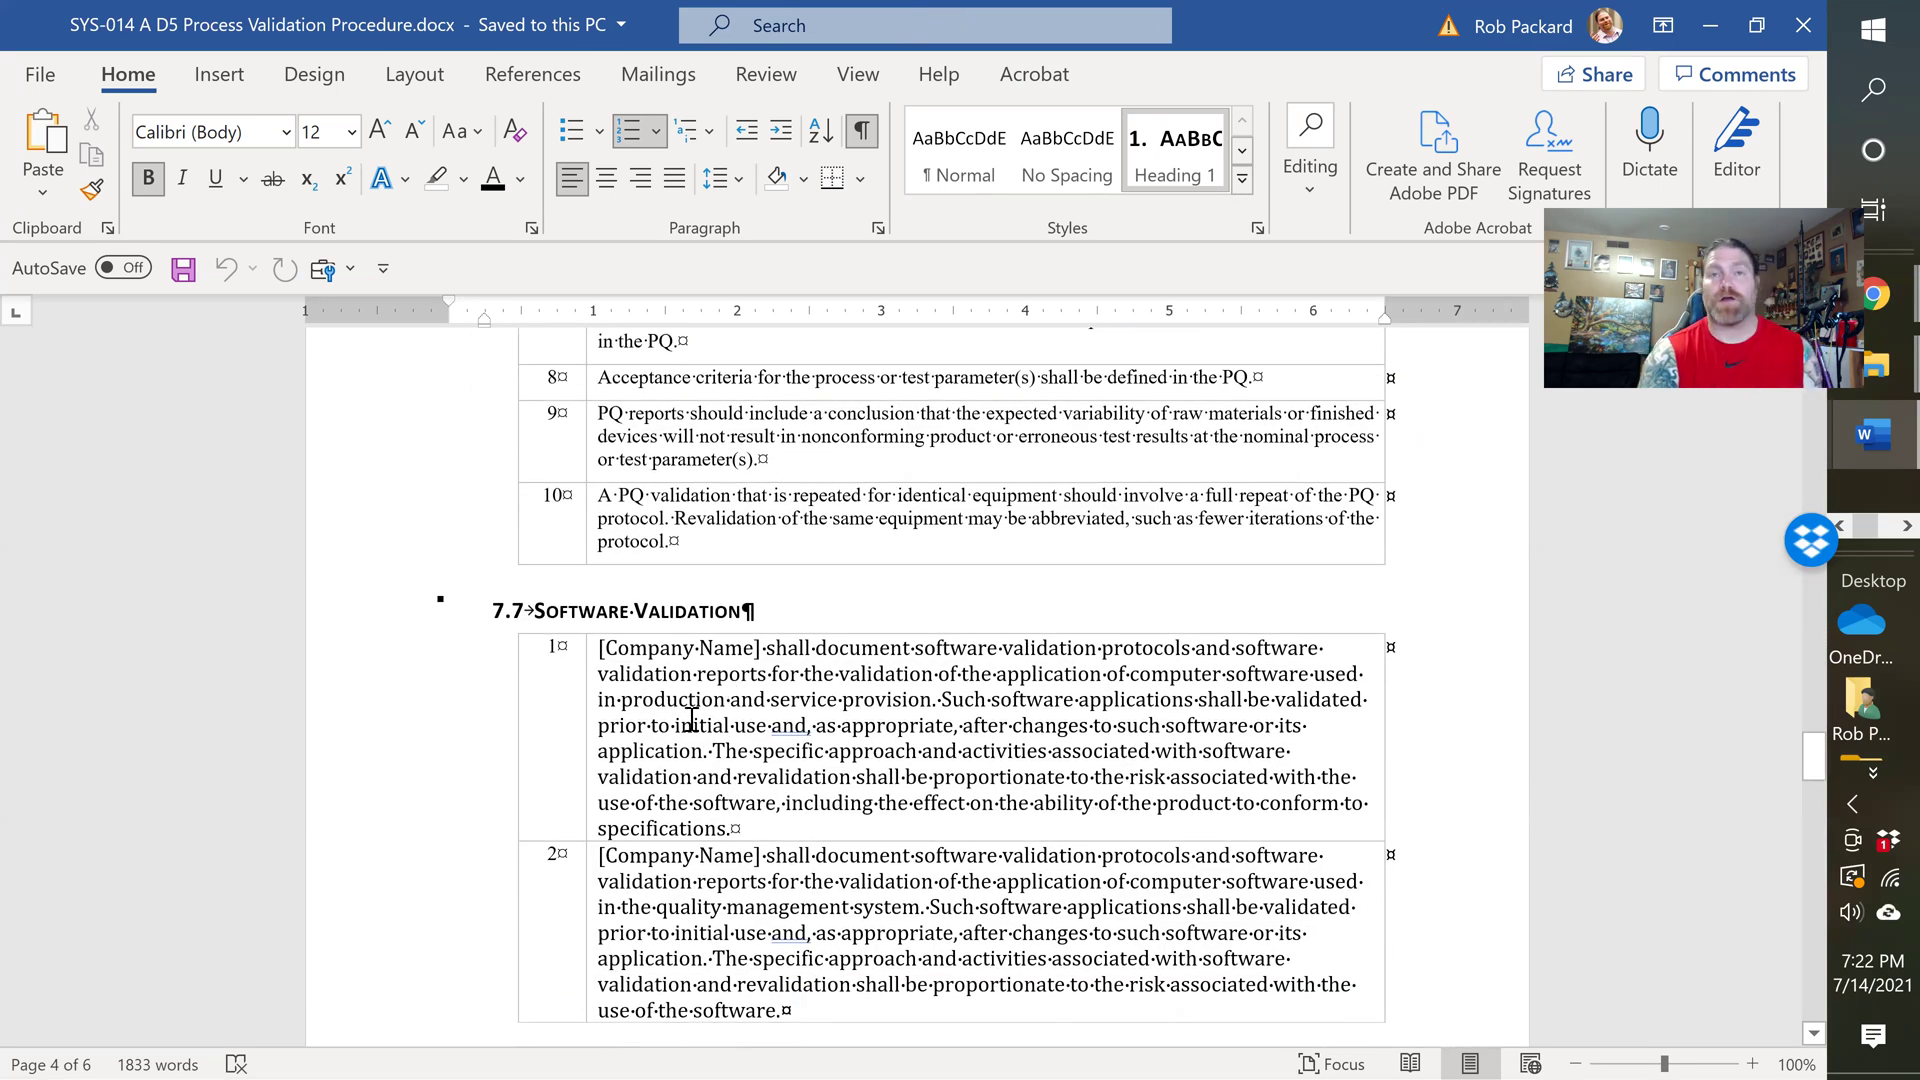
{"action": "scroll", "coordinate": [691, 745], "scroll_direction": "down", "scroll_amount": 2}
{"action": "scroll", "coordinate": [704, 830], "scroll_direction": "up", "scroll_amount": 2}
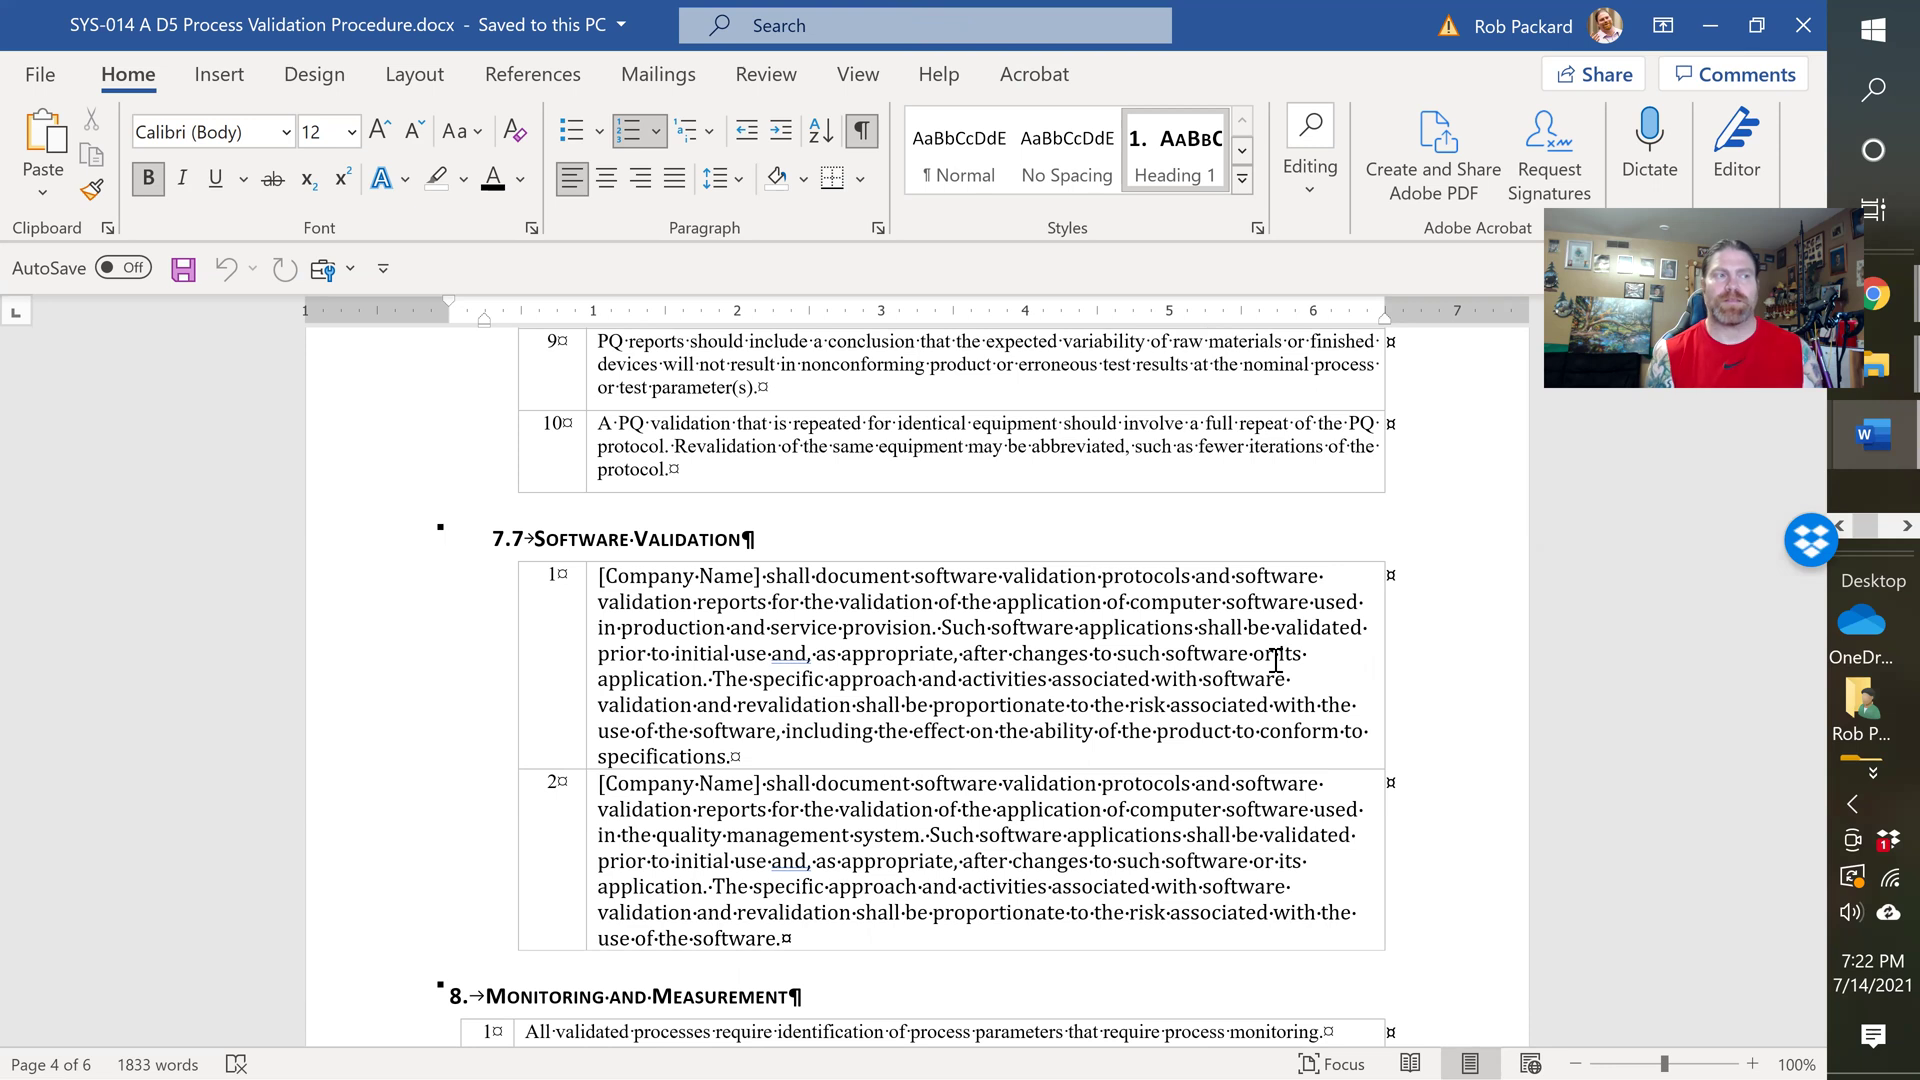
{"action": "scroll", "coordinate": [1180, 700], "scroll_direction": "down", "scroll_amount": 5}
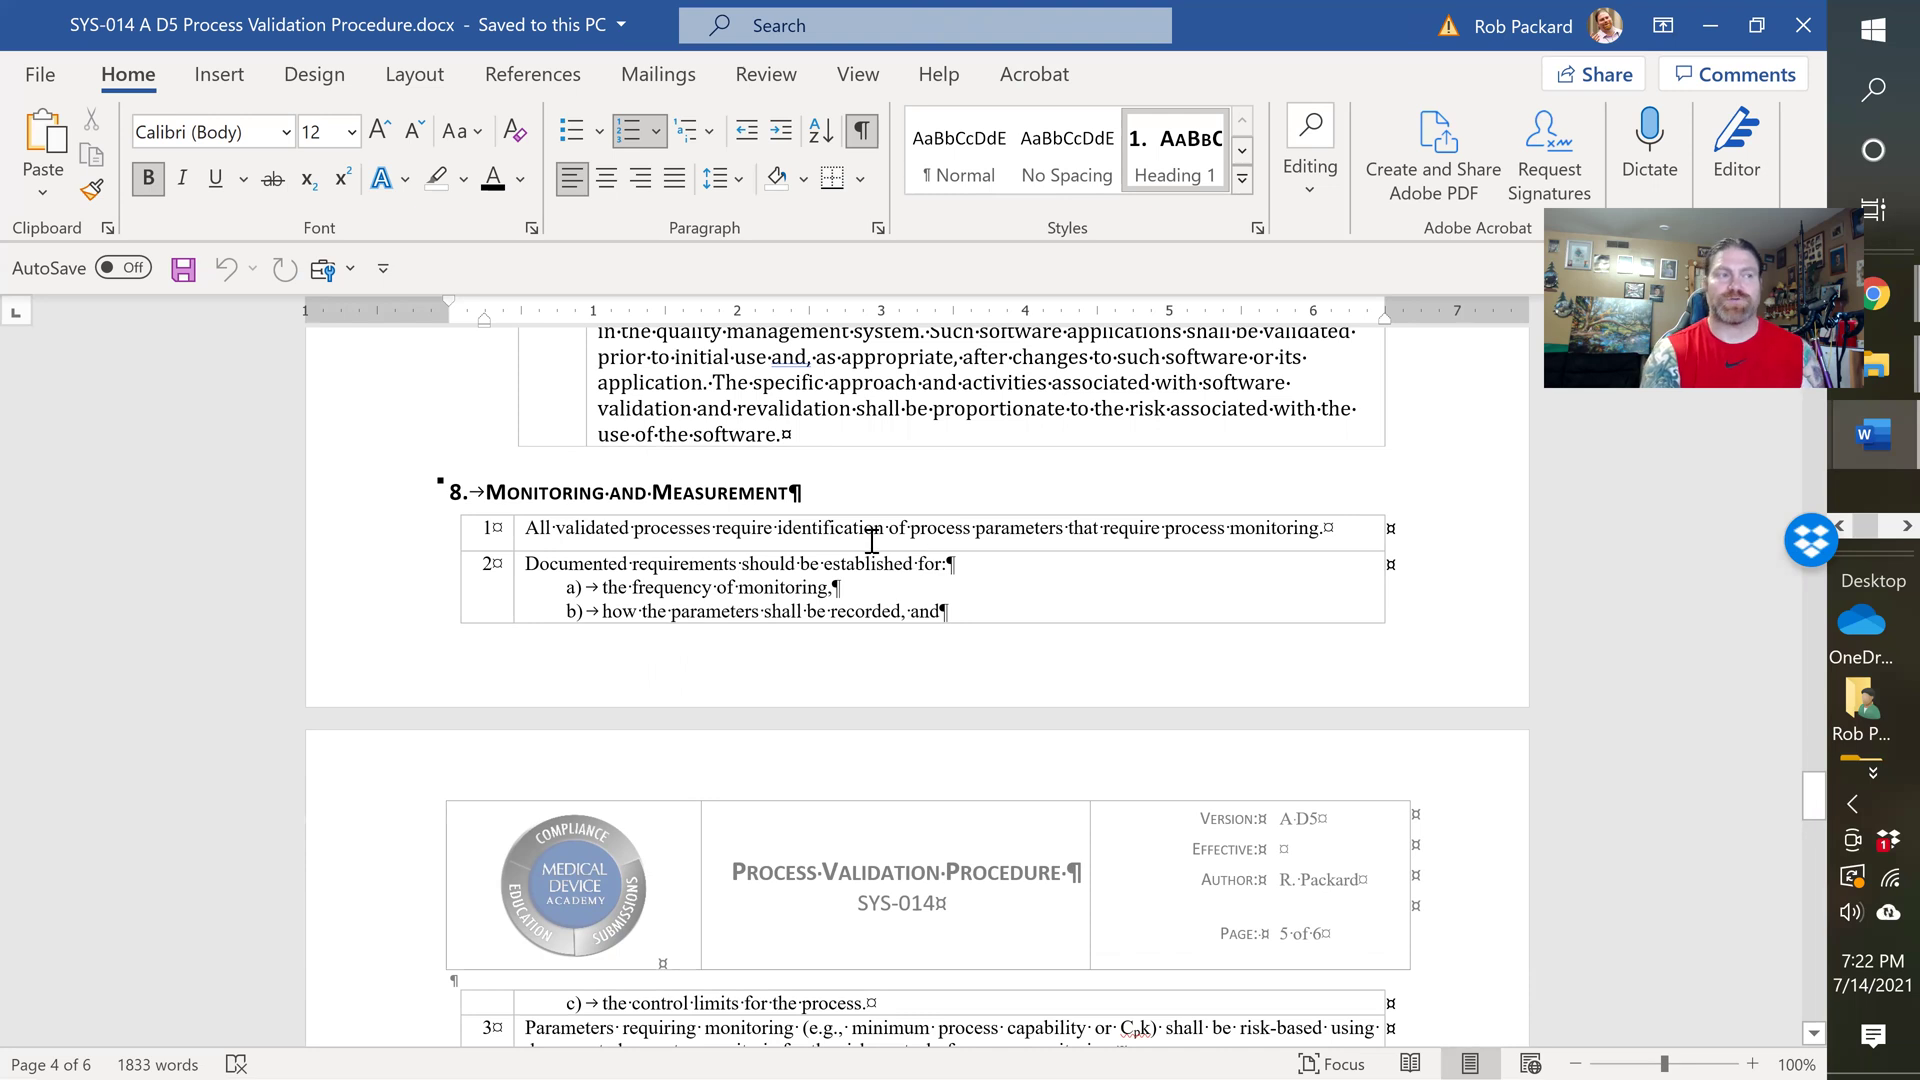
Step: Scroll past the Training and Risk Management sections to the end of the page 6 Records table
{"action": "scroll", "coordinate": [870, 540], "scroll_direction": "down", "scroll_amount": 3}
{"action": "scroll", "coordinate": [705, 719], "scroll_direction": "down", "scroll_amount": 2}
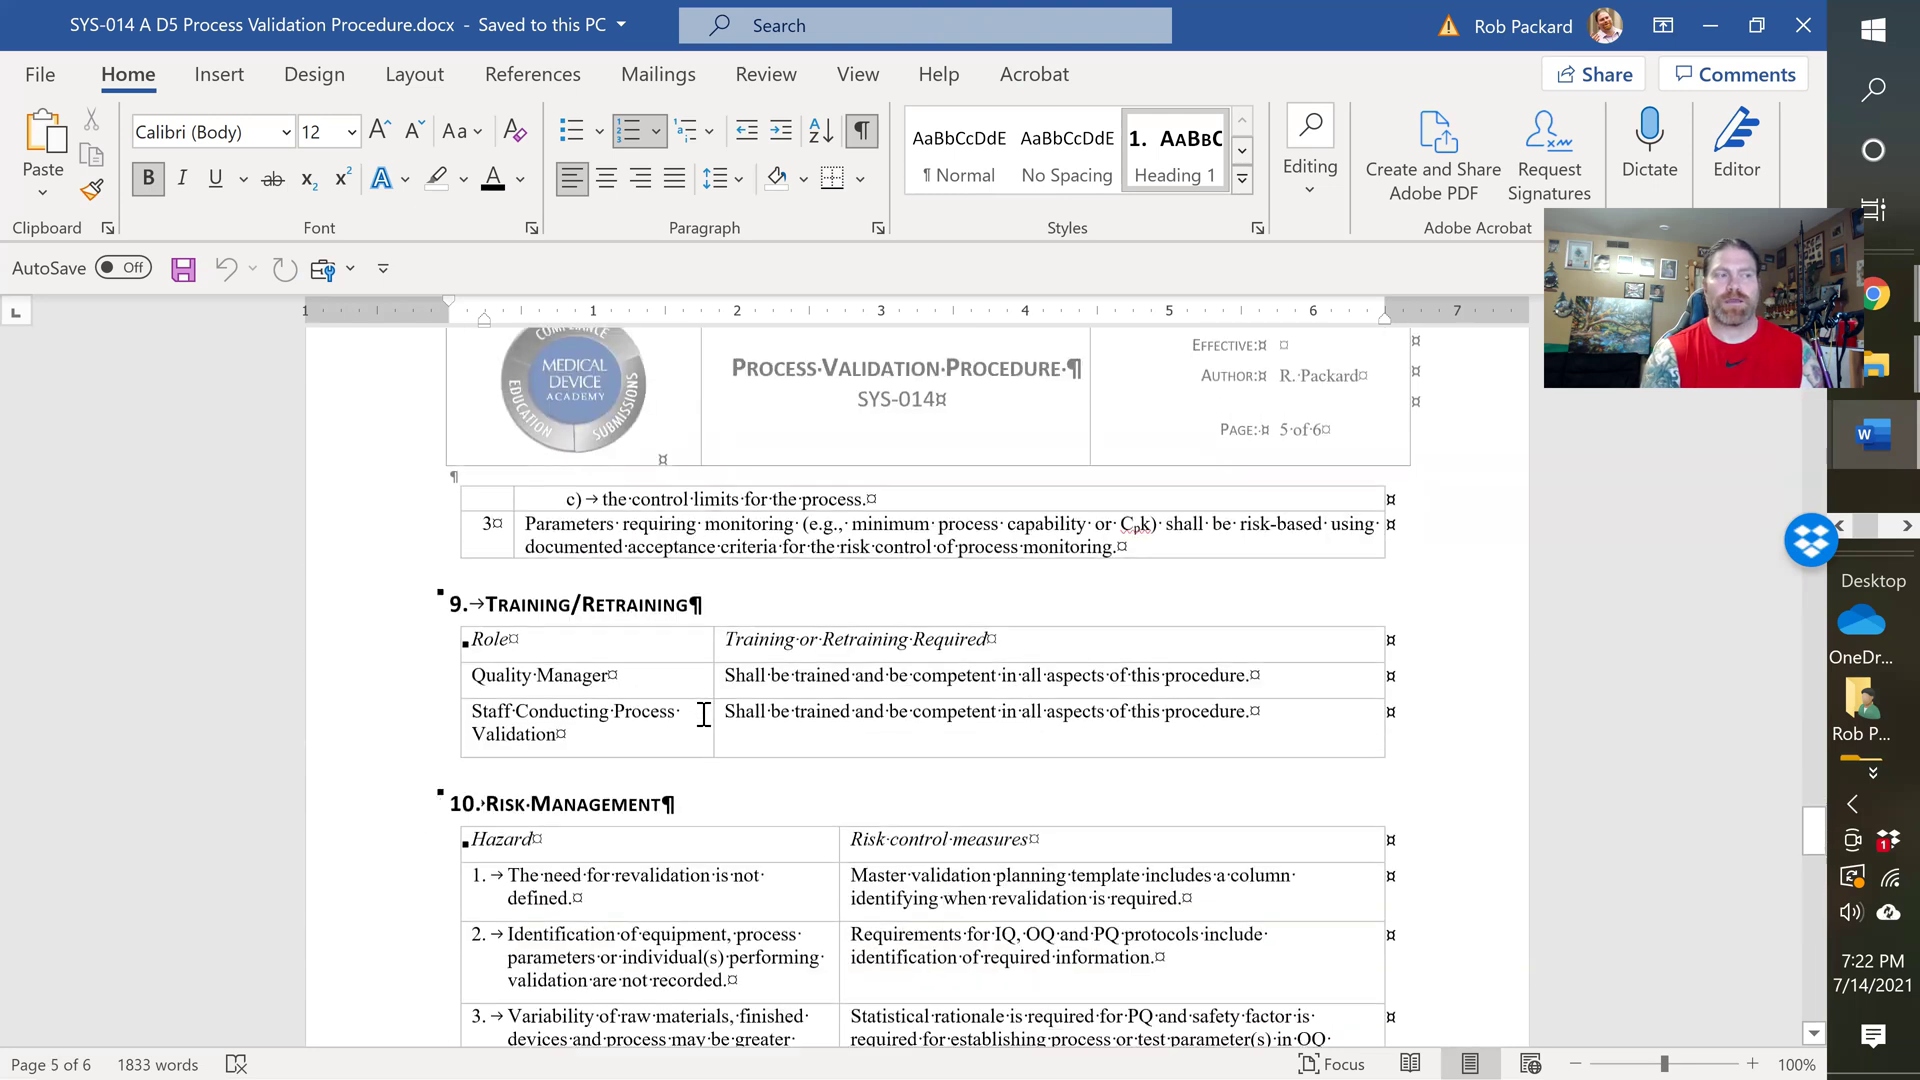
{"action": "scroll", "coordinate": [953, 707], "scroll_direction": "down", "scroll_amount": 2}
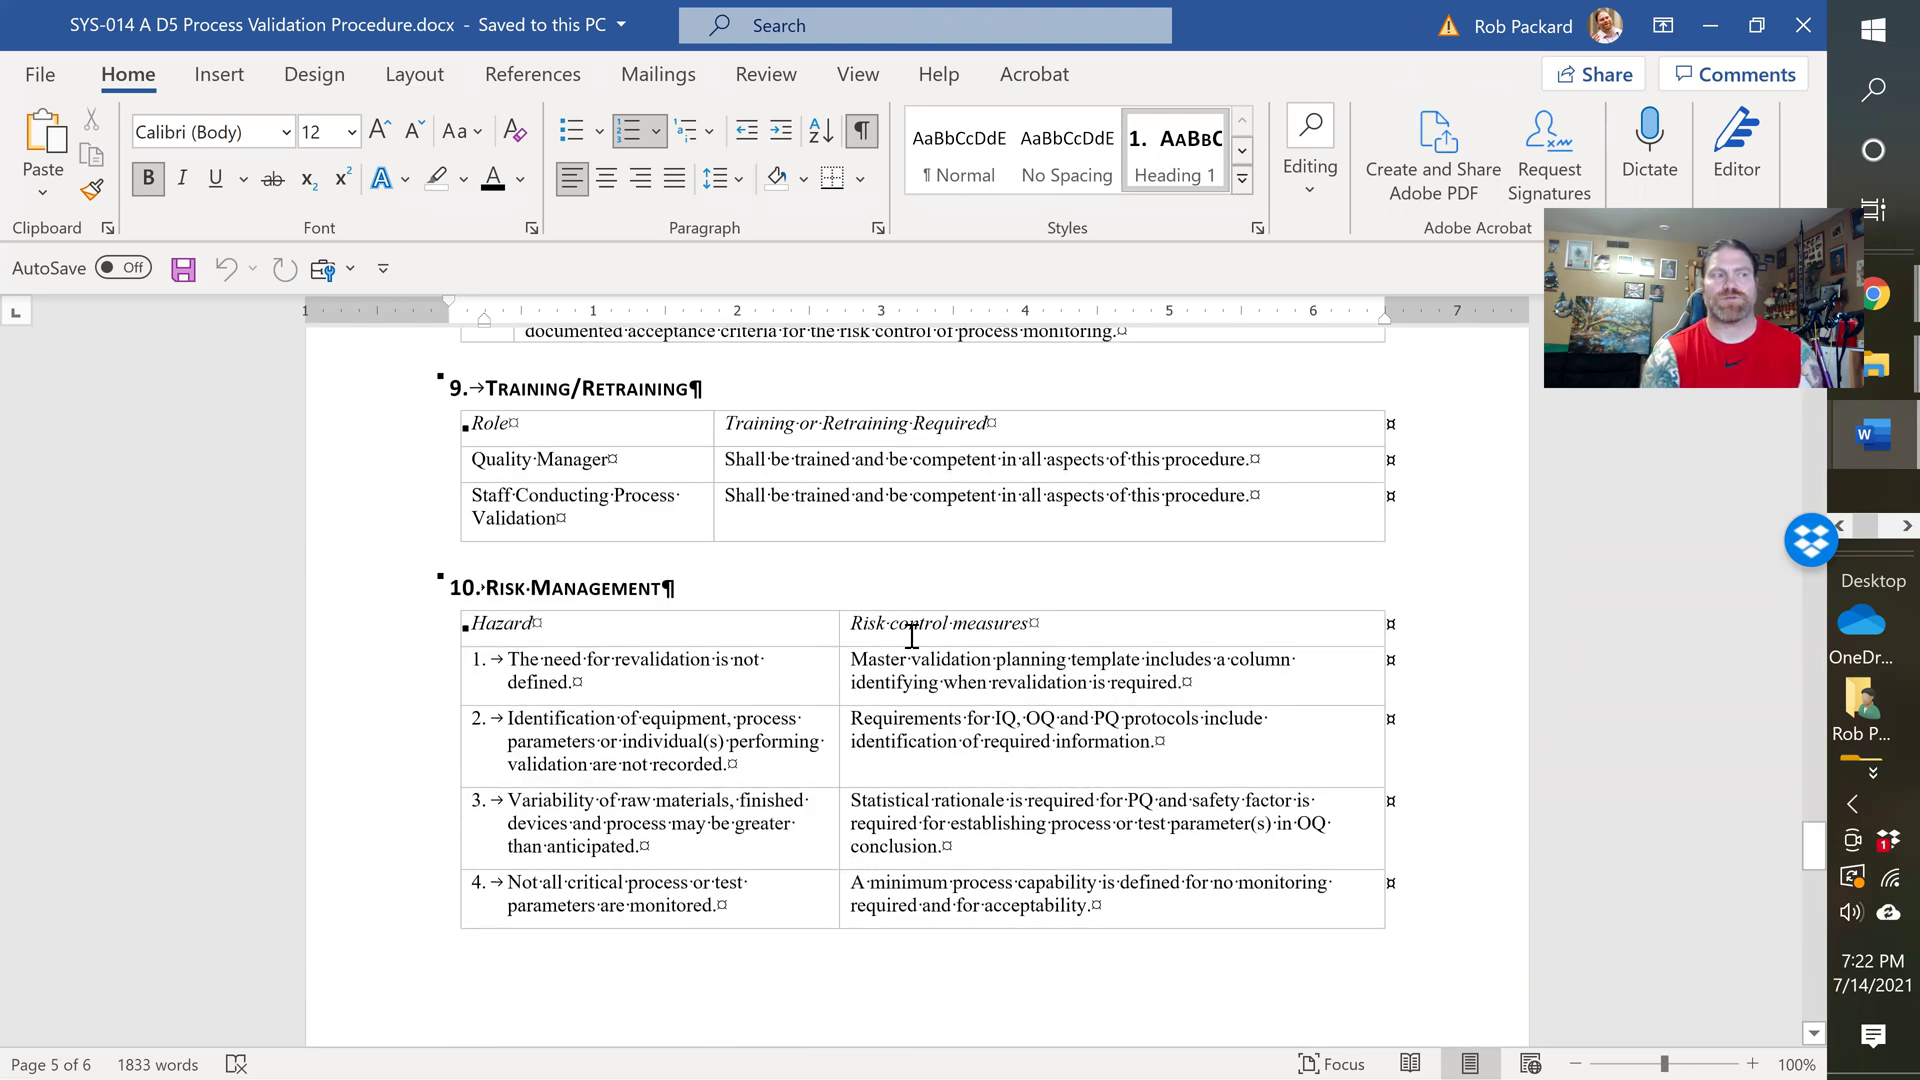
{"action": "scroll", "coordinate": [910, 620], "scroll_direction": "down", "scroll_amount": 2}
{"action": "scroll", "coordinate": [950, 720], "scroll_direction": "down", "scroll_amount": 8}
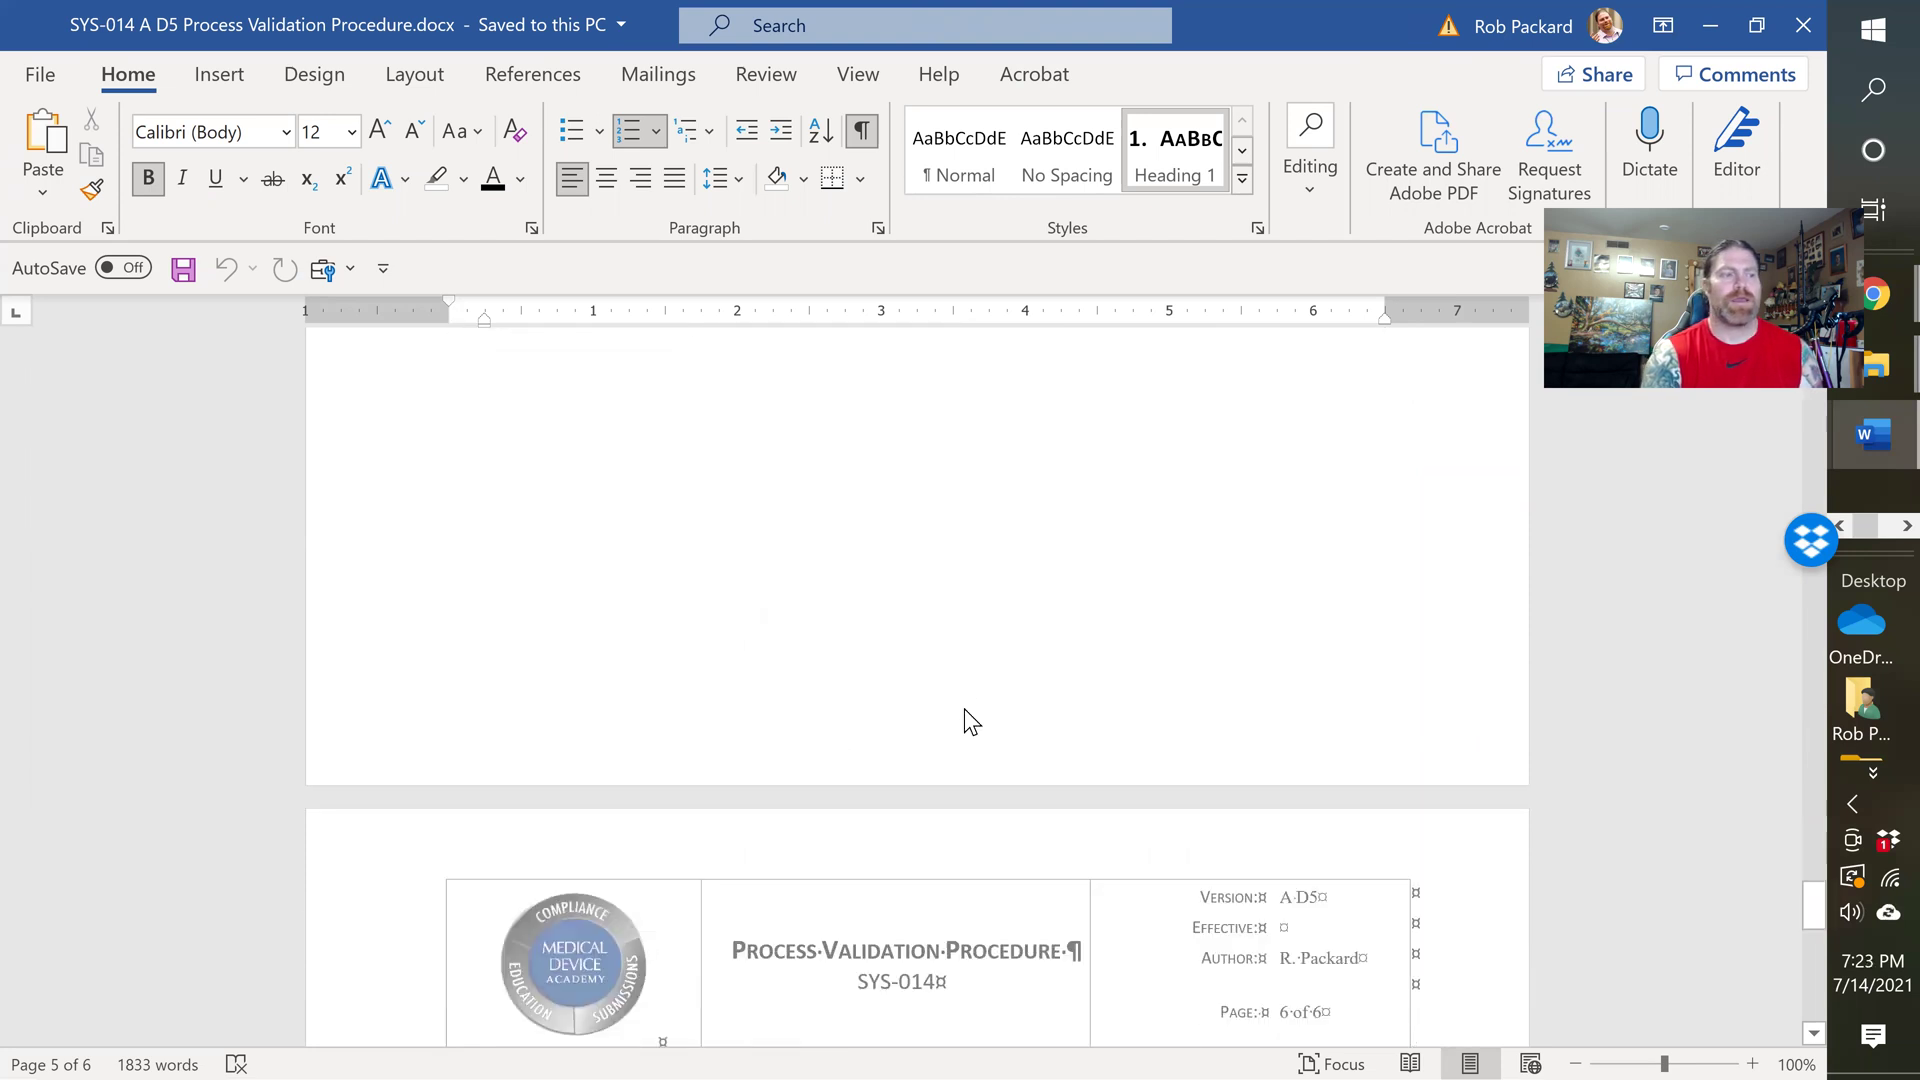
{"action": "scroll", "coordinate": [723, 687], "scroll_direction": "down", "scroll_amount": 2}
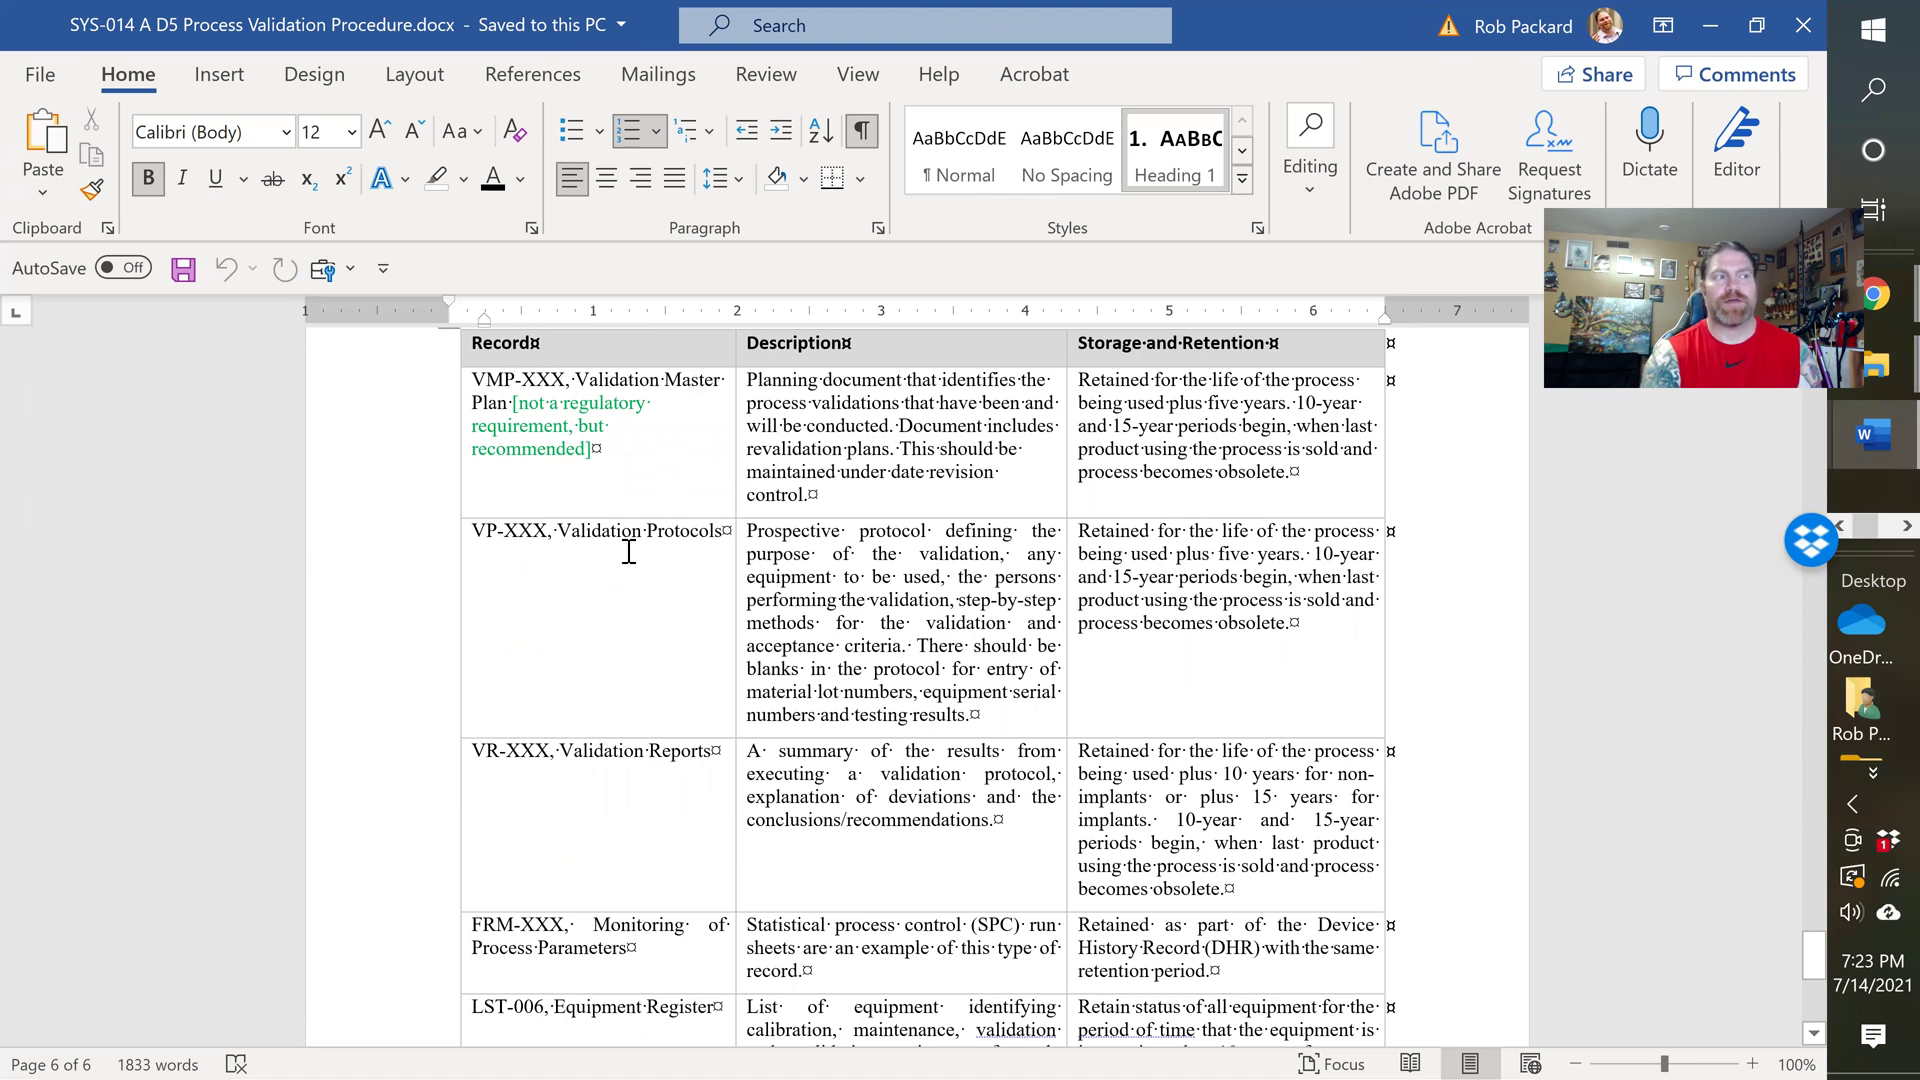
{"action": "scroll", "coordinate": [630, 600], "scroll_direction": "down", "scroll_amount": 2}
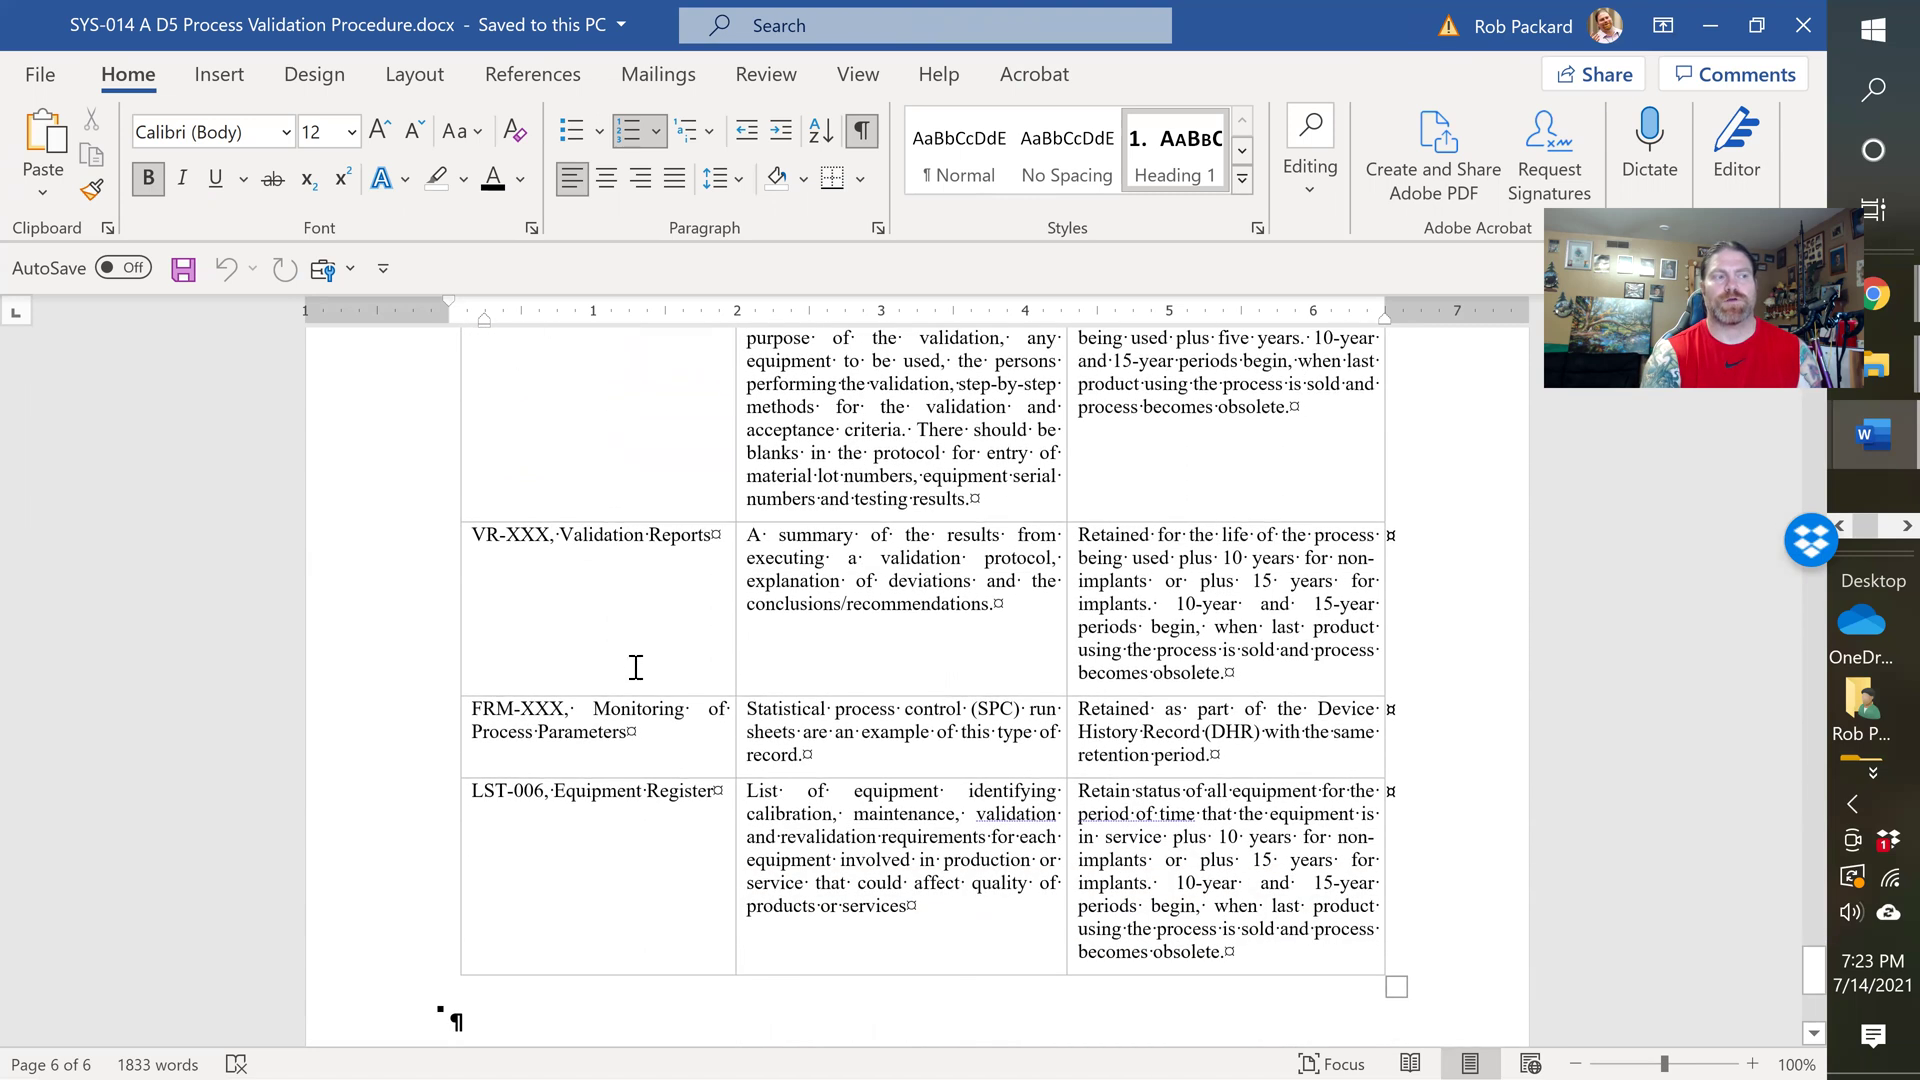